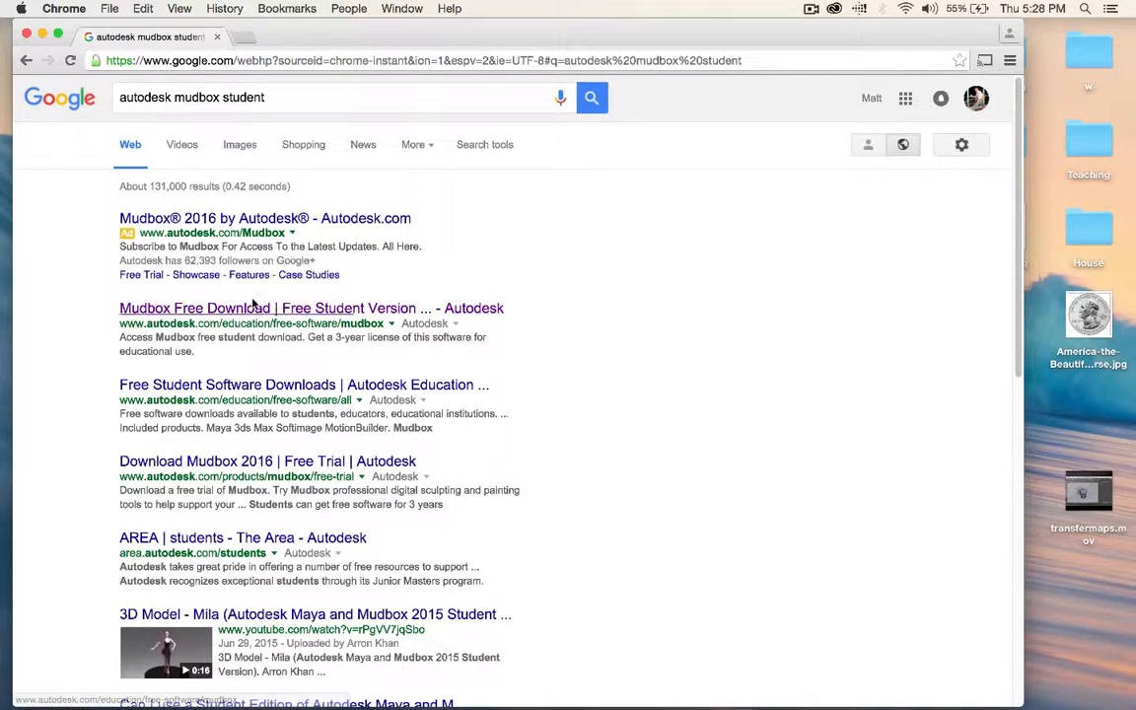
Open the Mudbox free student download page from the search results, read it, and close the browser window.
click(151, 98)
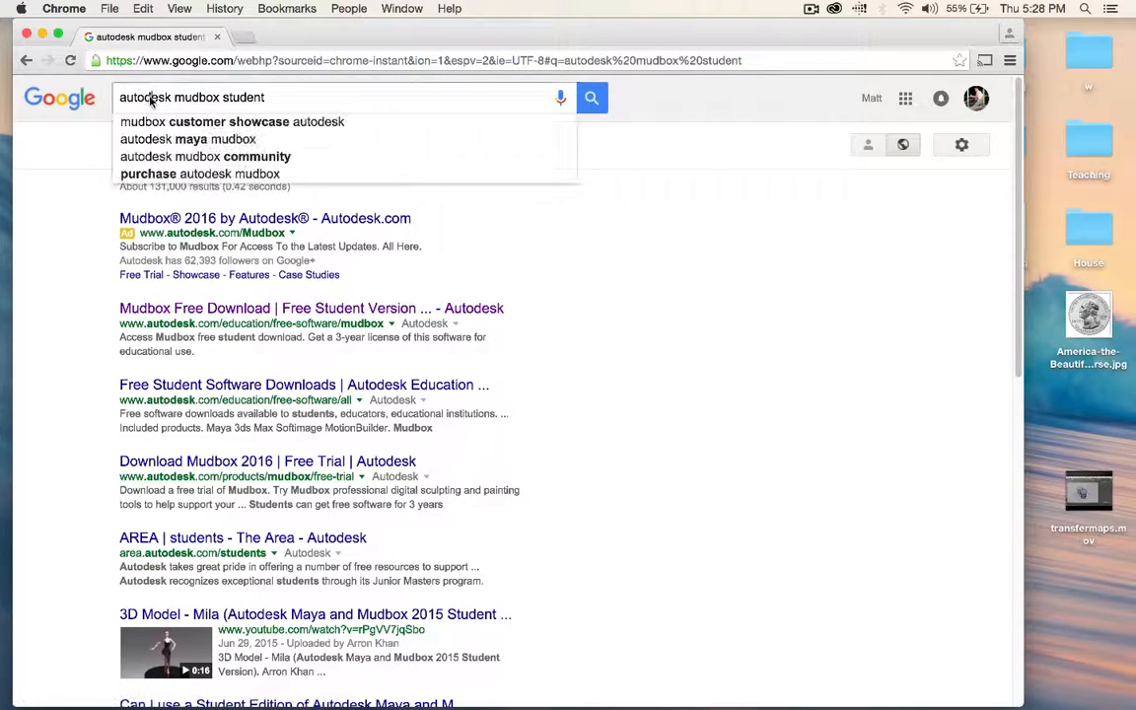
click(201, 313)
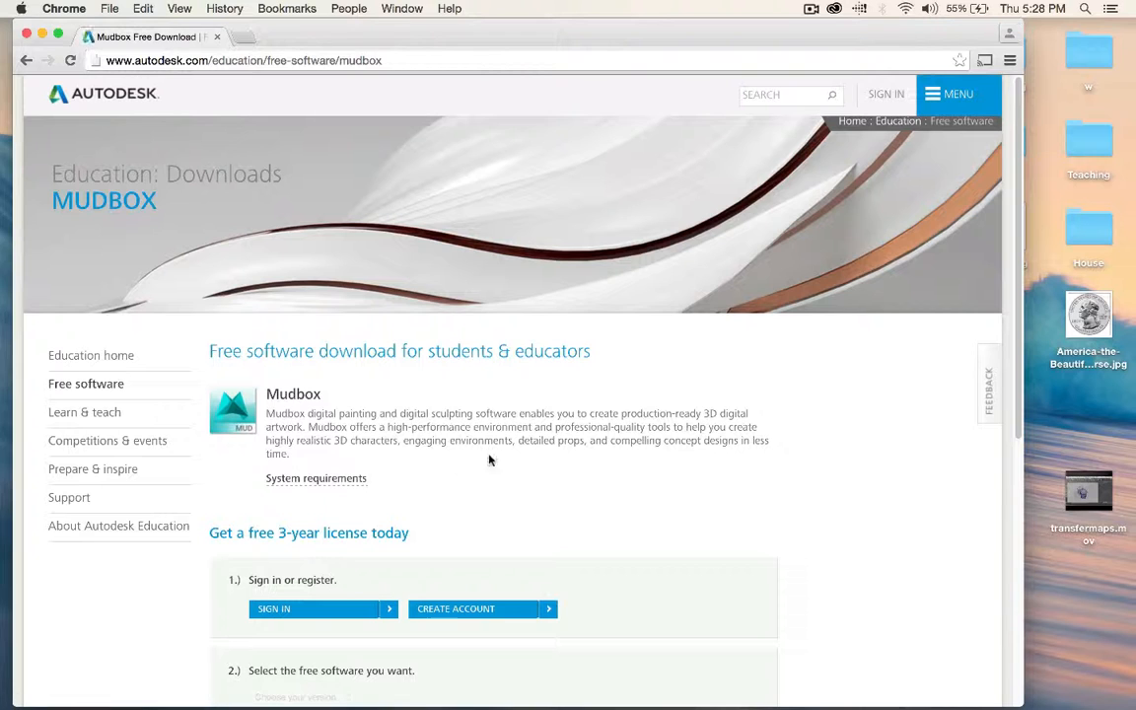
click(27, 36)
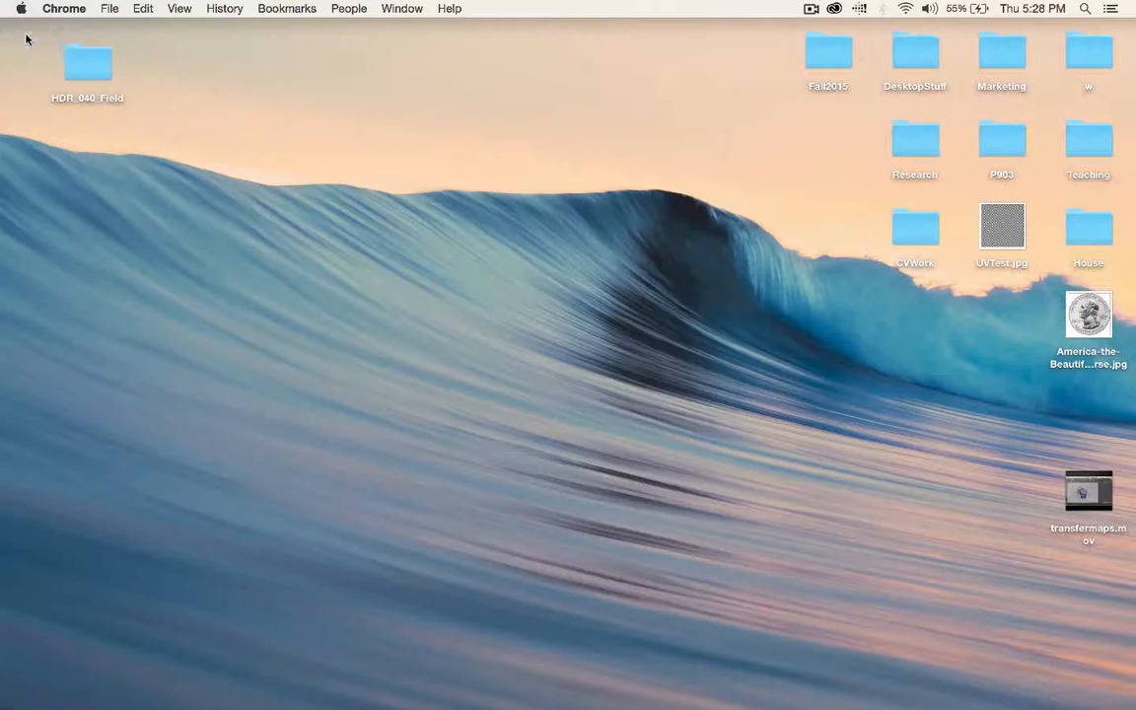
Launch Mudbox through a system search for "mudbox" and dismiss the licence and What's New notices.
click(1085, 8)
text(mudbox)
key(Return)
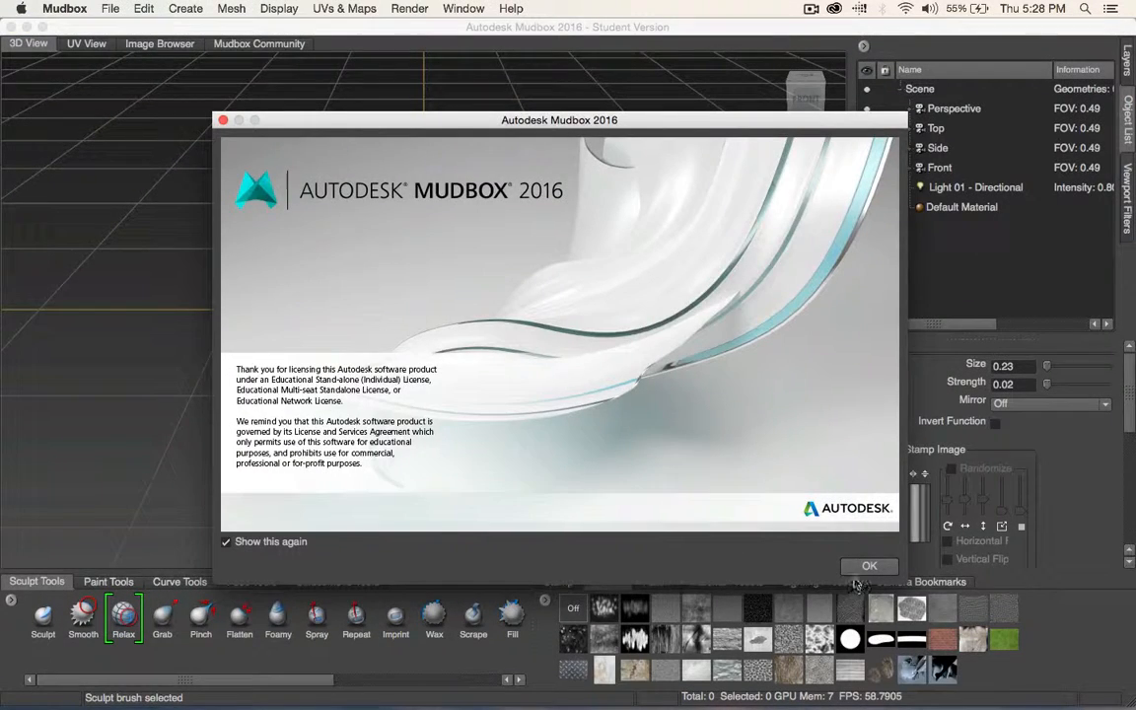
click(864, 571)
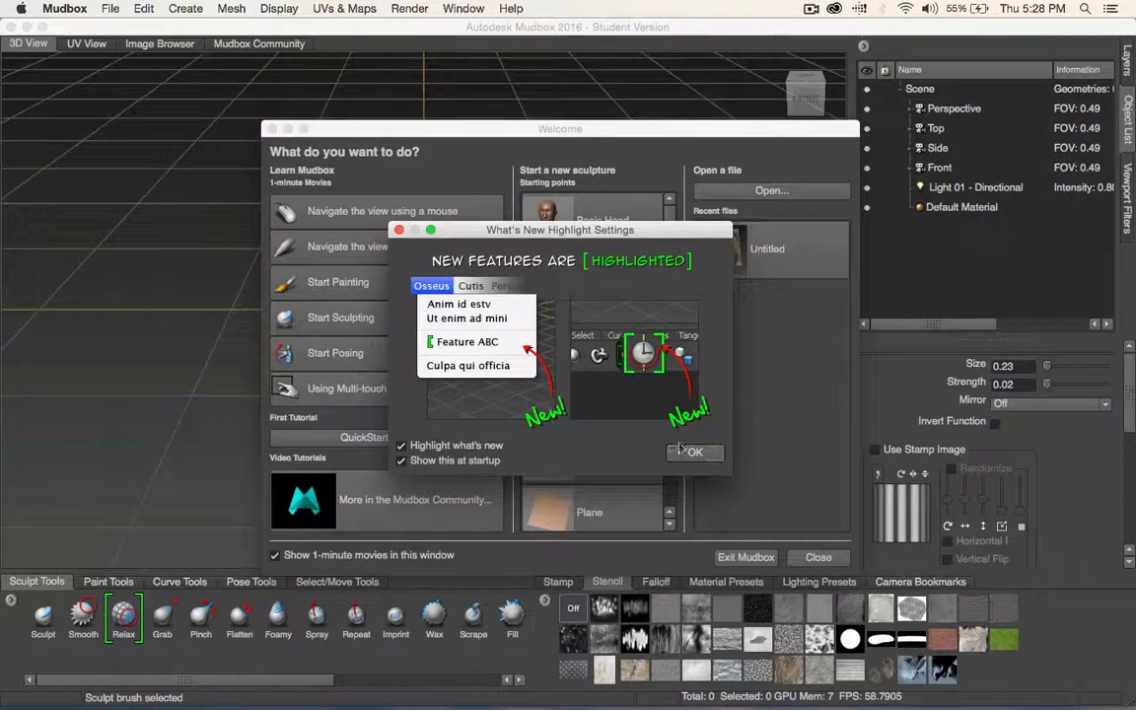
click(694, 454)
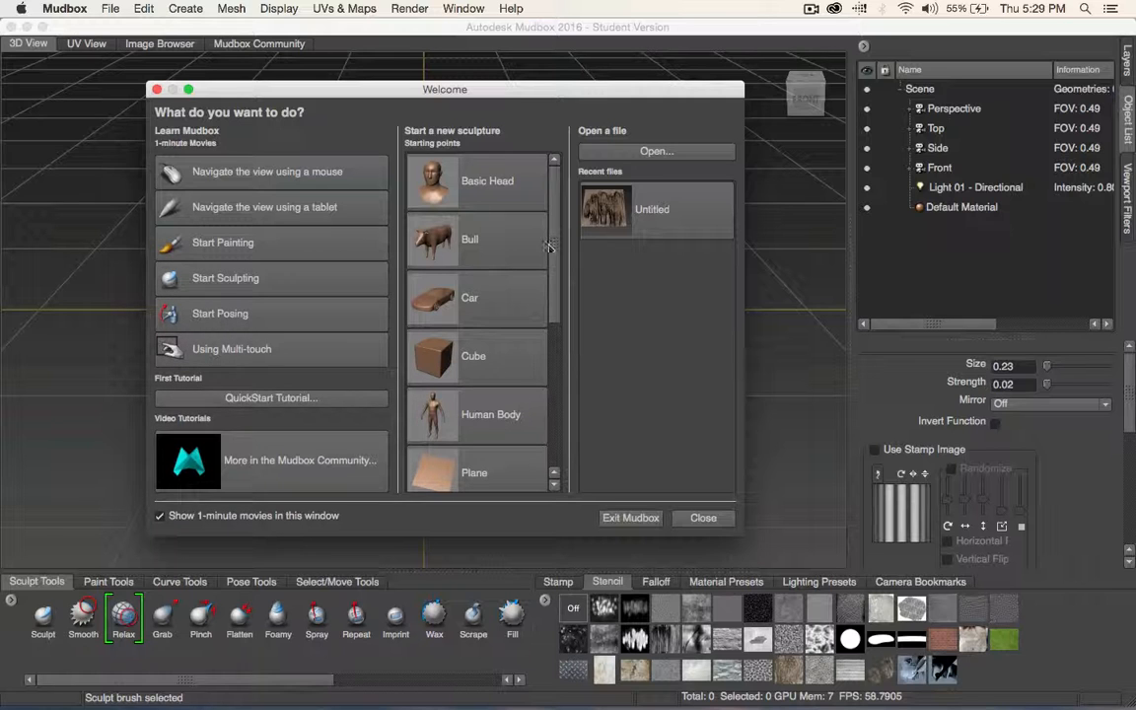
Start a new sculpture from the Tree Stump starting point.
scroll(550, 252, down, 10)
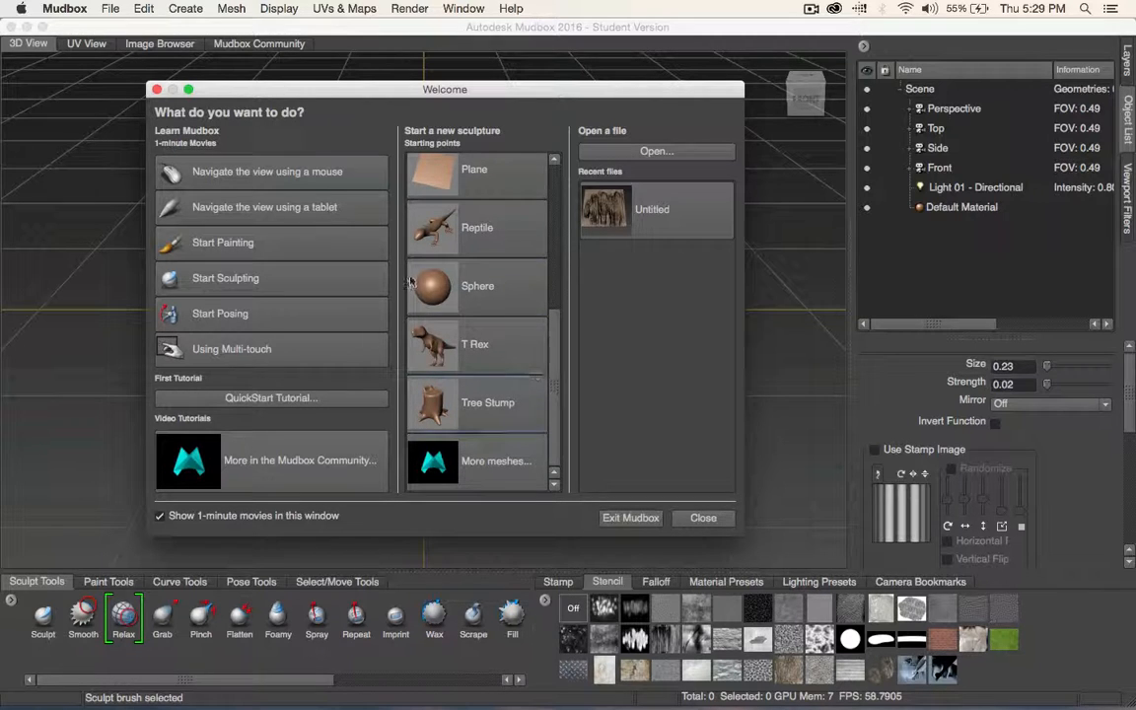
click(474, 406)
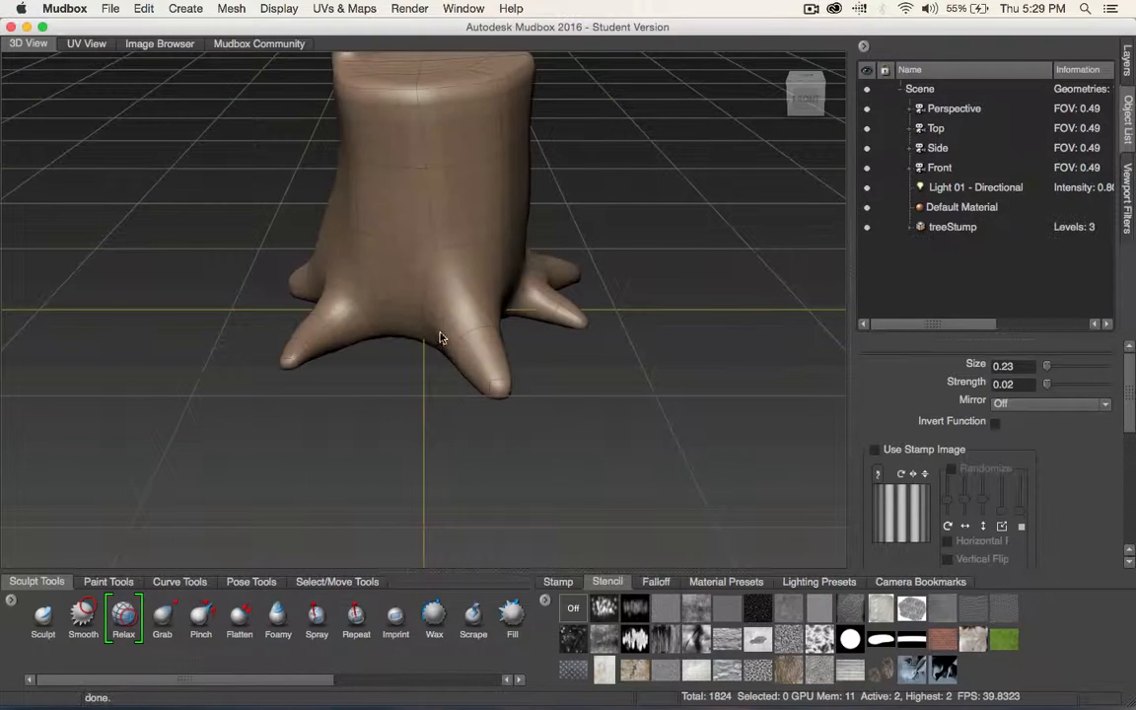
Examine the tree stump's top, trunk and roots from several angles.
alt+middle_drag(493, 317, 512, 228)
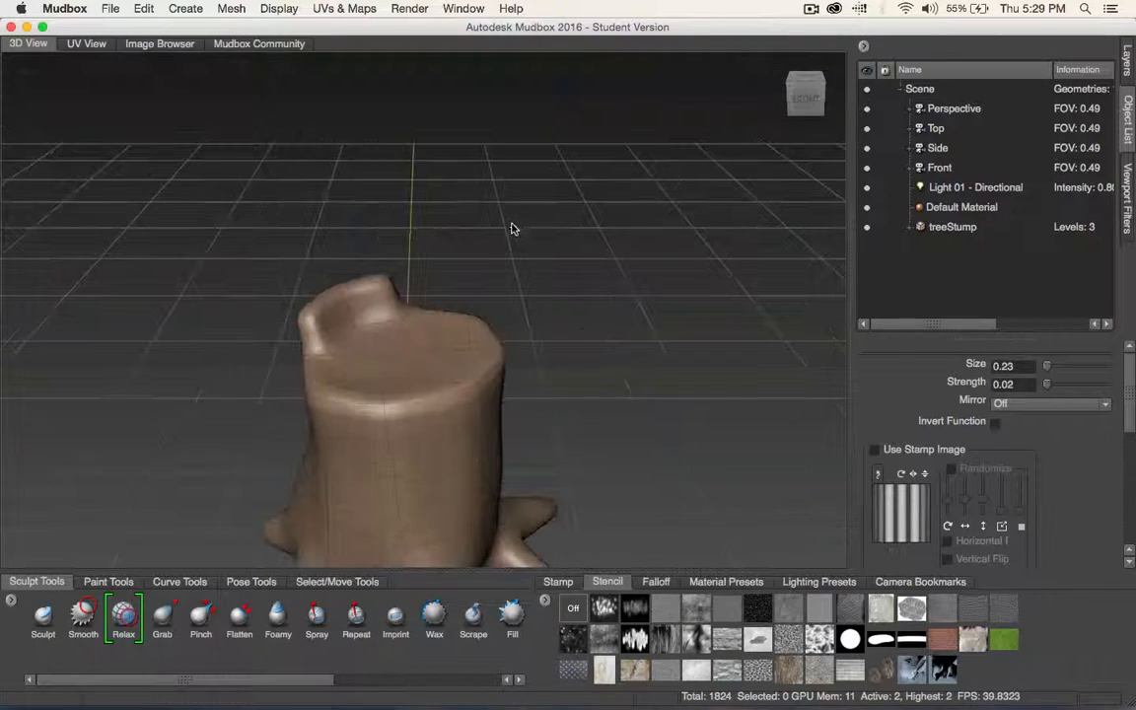
alt+drag(509, 307, 512, 296)
alt+middle_drag(510, 307, 526, 233)
alt+drag(527, 233, 399, 297)
scroll(396, 299, down, 2)
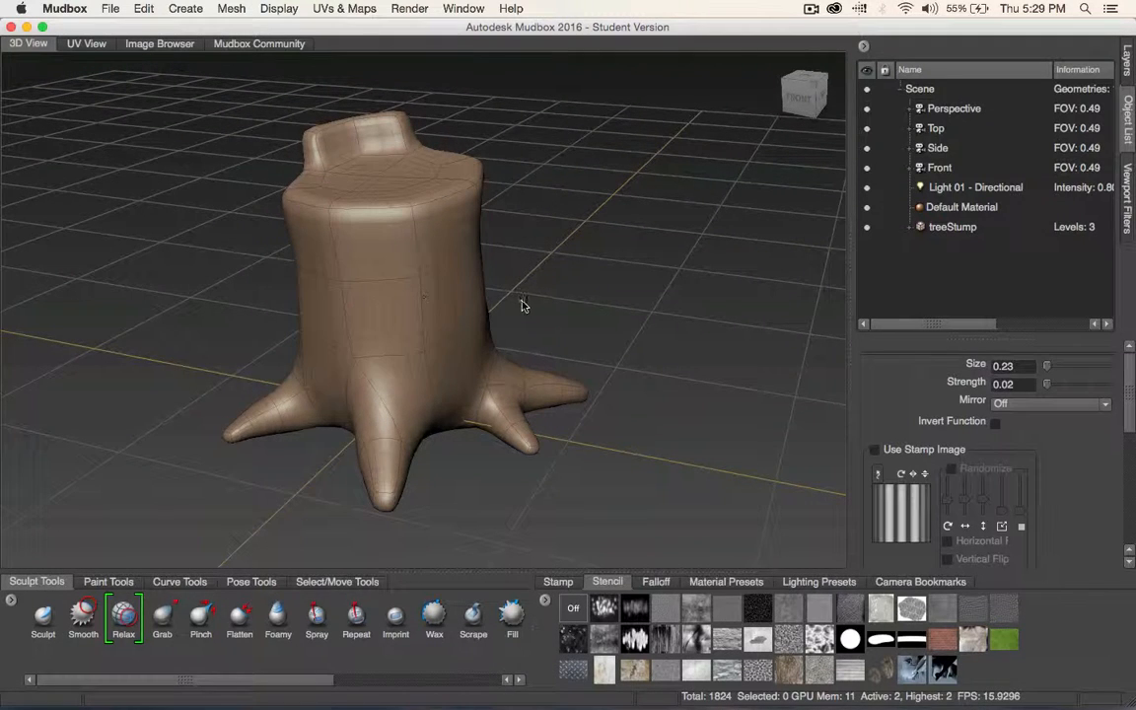
alt+drag(522, 304, 552, 310)
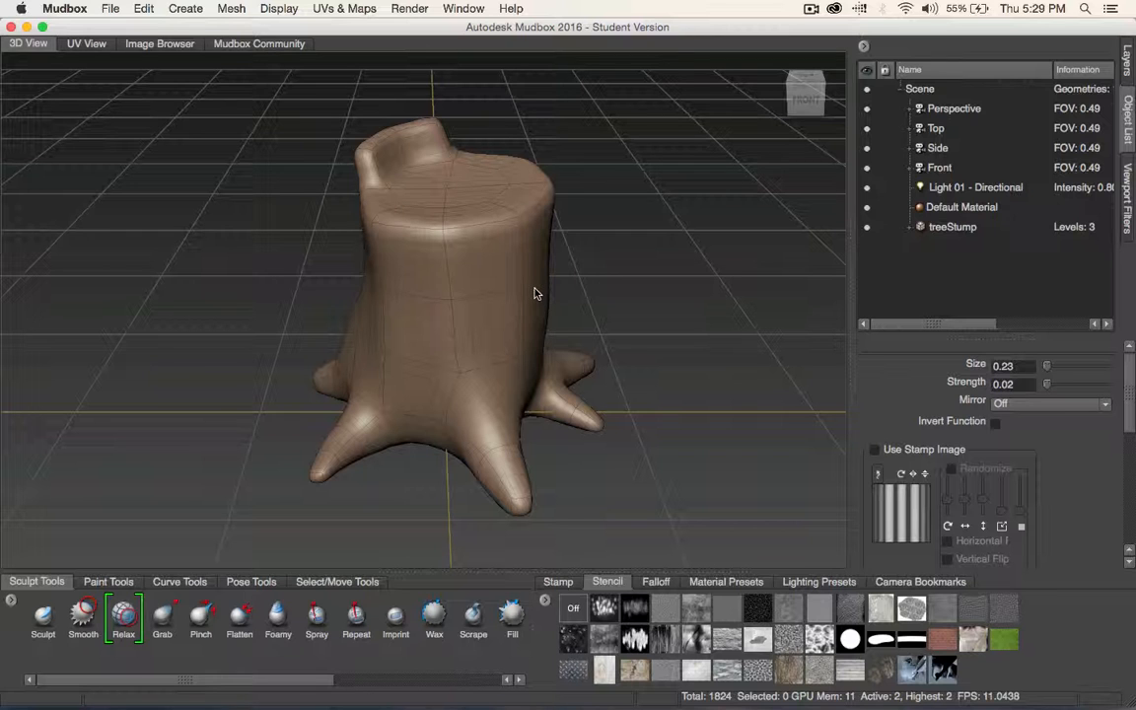
alt+drag(535, 293, 306, 163)
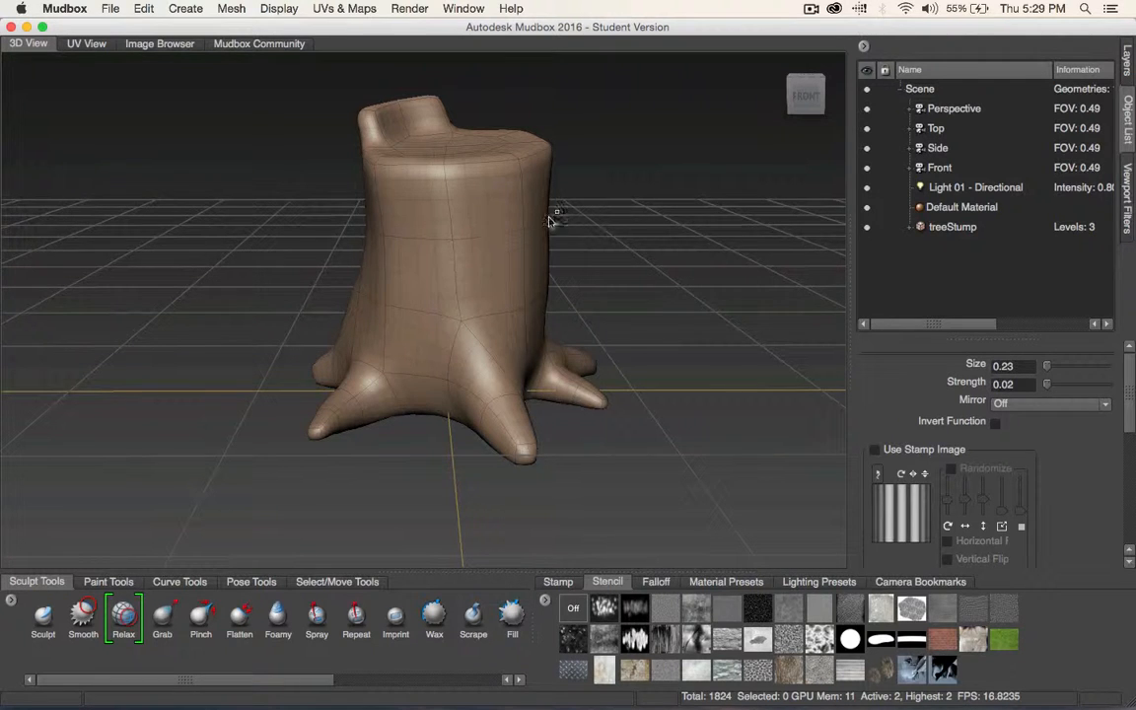
alt+drag(550, 221, 372, 248)
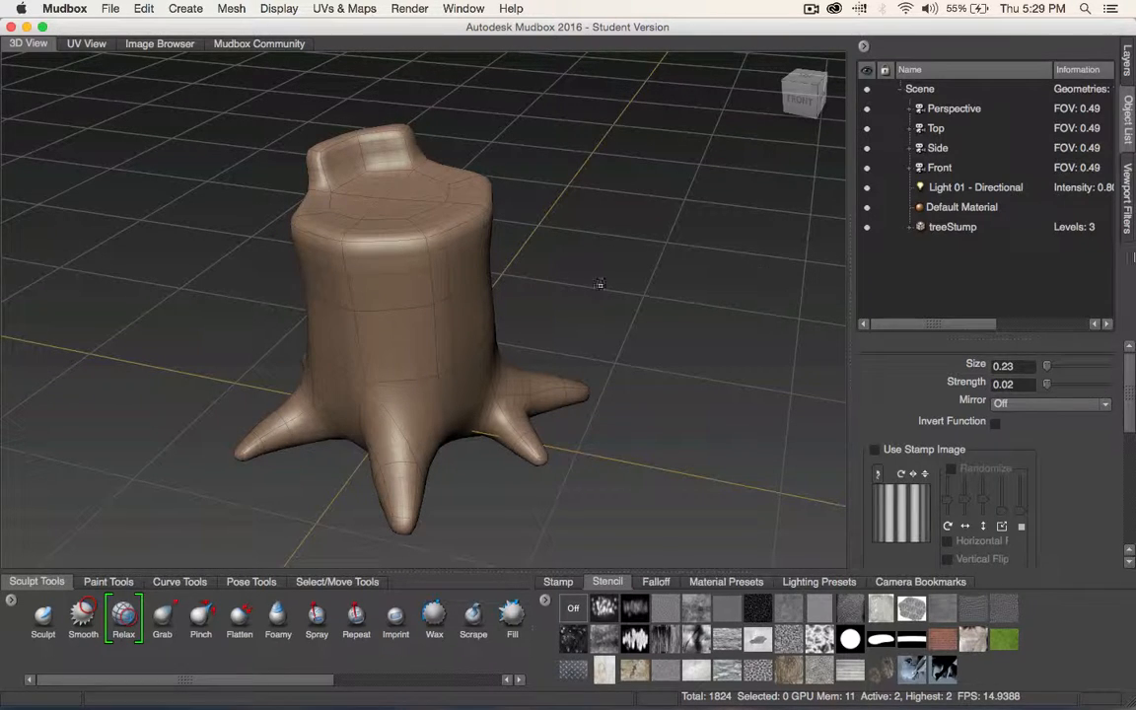
Select the treeStump object and set the Sculpt brush to size 11.20 and strength 16.90, trying a stroke on the trunk.
click(953, 226)
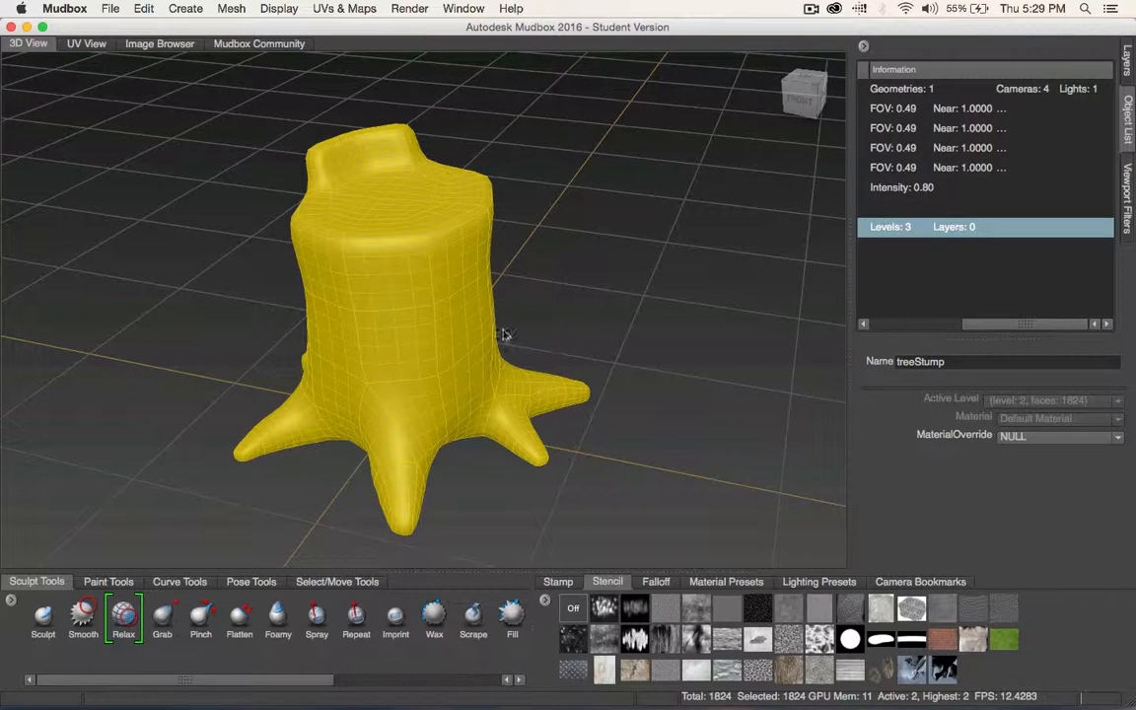
click(42, 616)
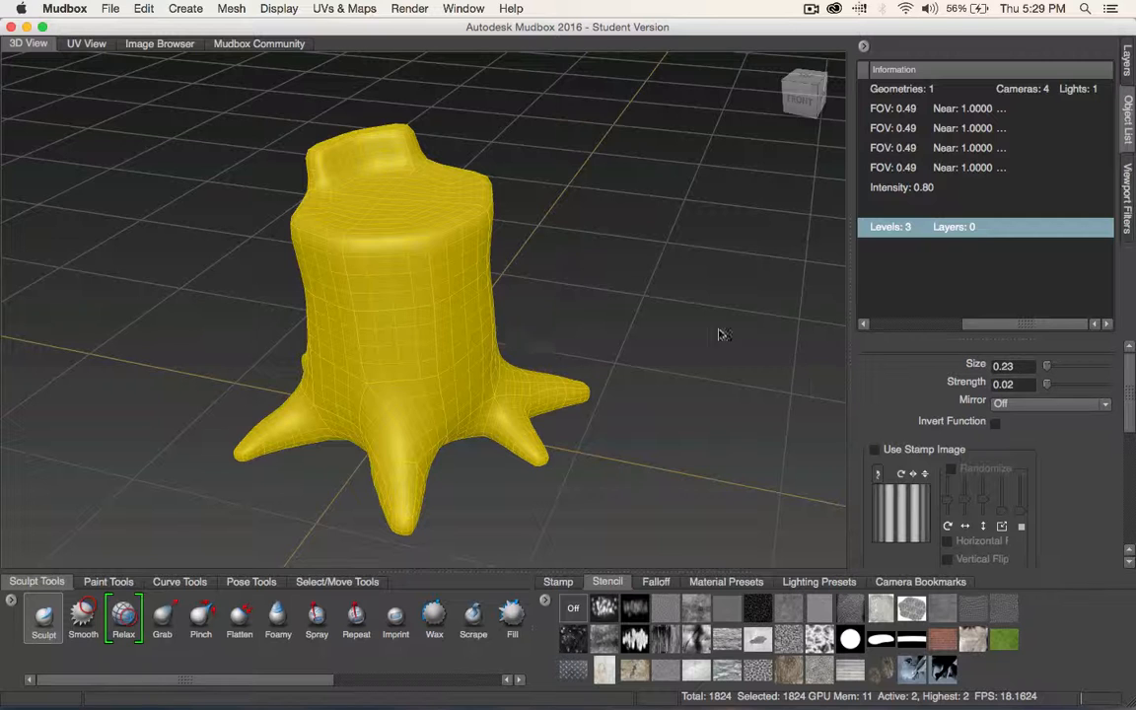
drag(1065, 364, 1071, 365)
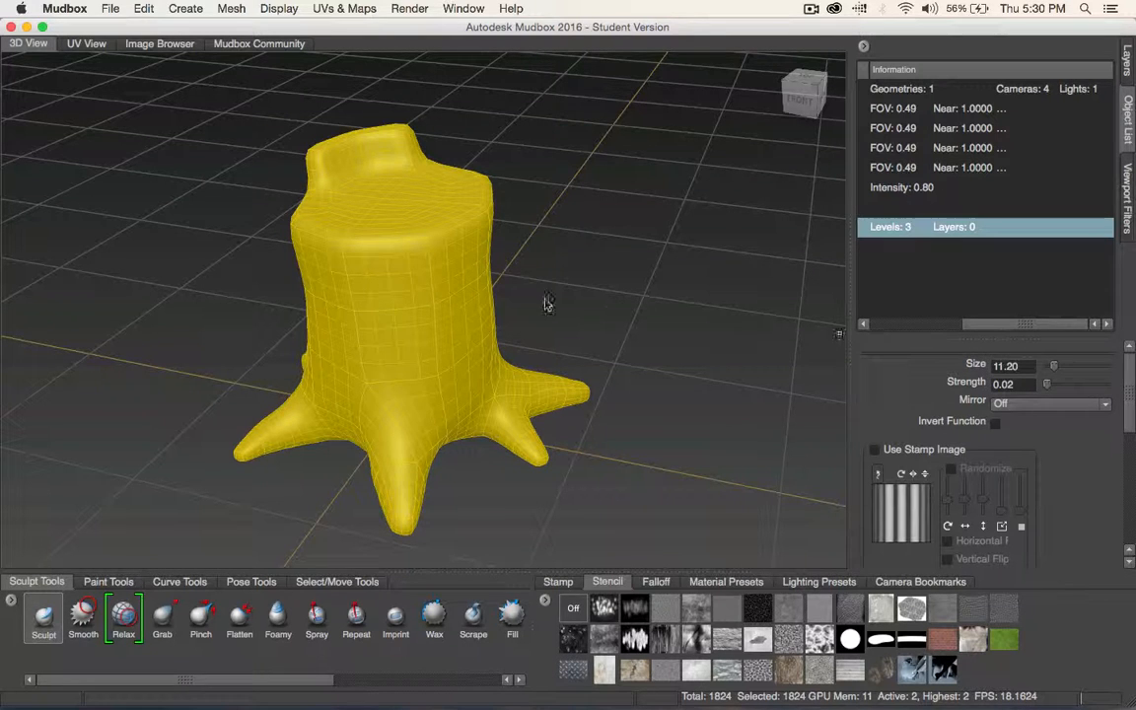
drag(359, 290, 423, 376)
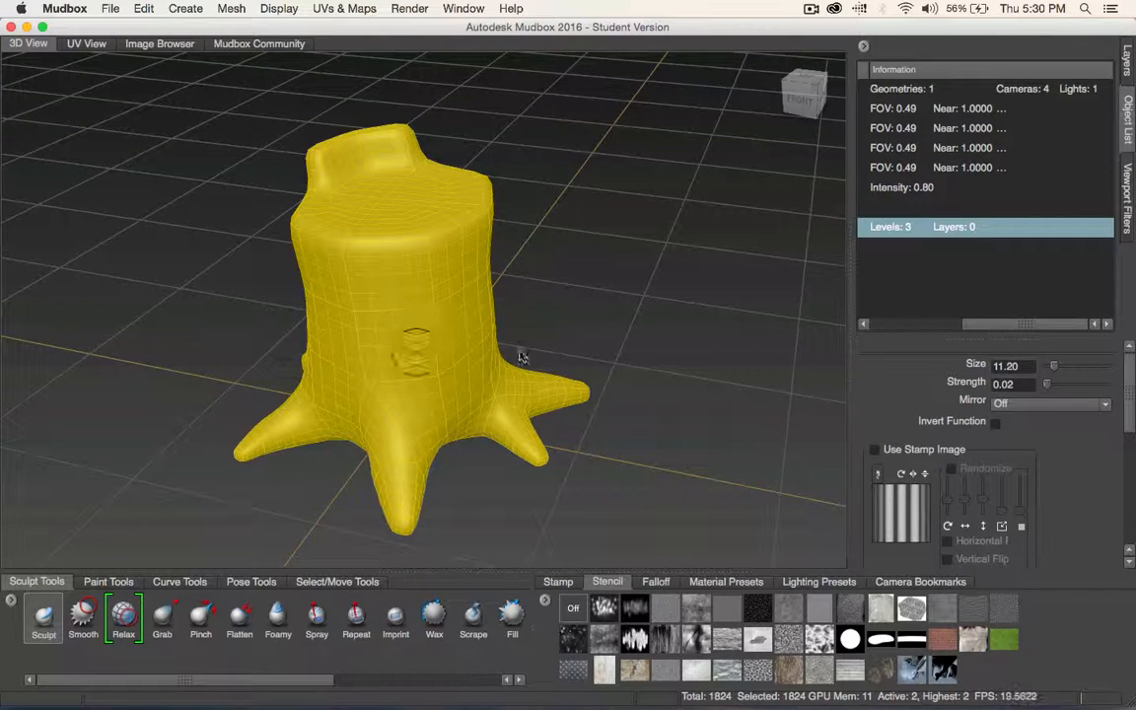
drag(1047, 383, 1056, 384)
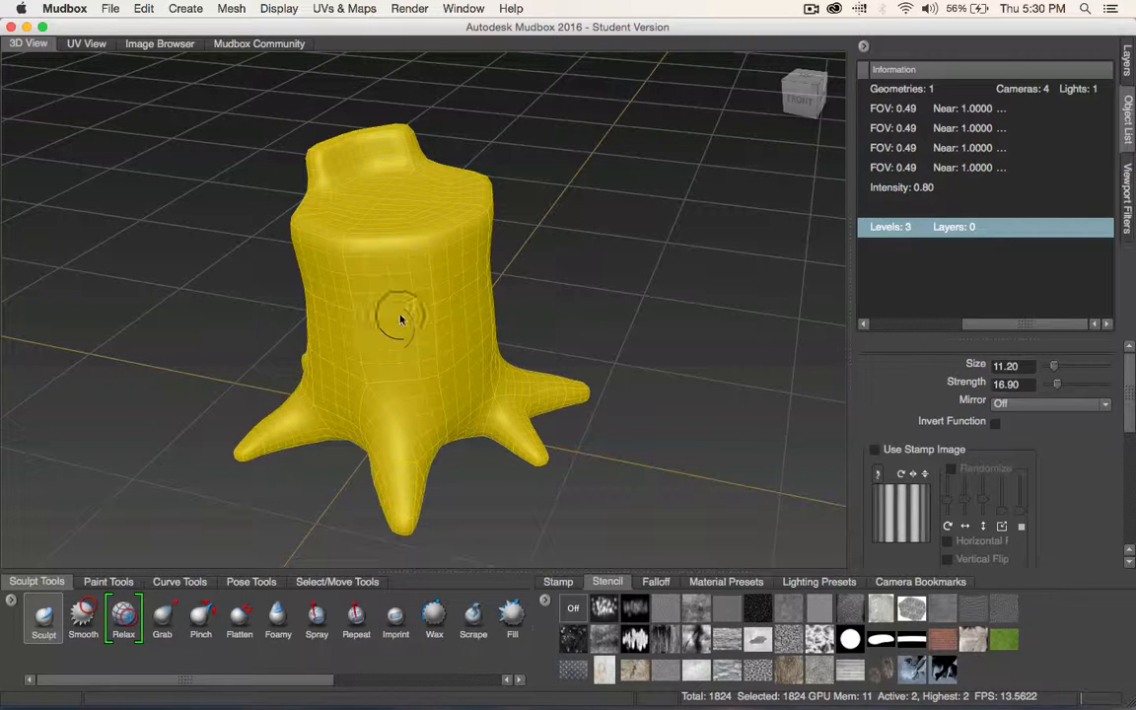
Sculpt a test stroke down the front of the trunk, inspect it and undo it.
mouse_move(402, 319)
mouse_down()
mouse_move(393, 354)
mouse_move(406, 388)
mouse_up()
alt+drag(467, 363, 460, 280)
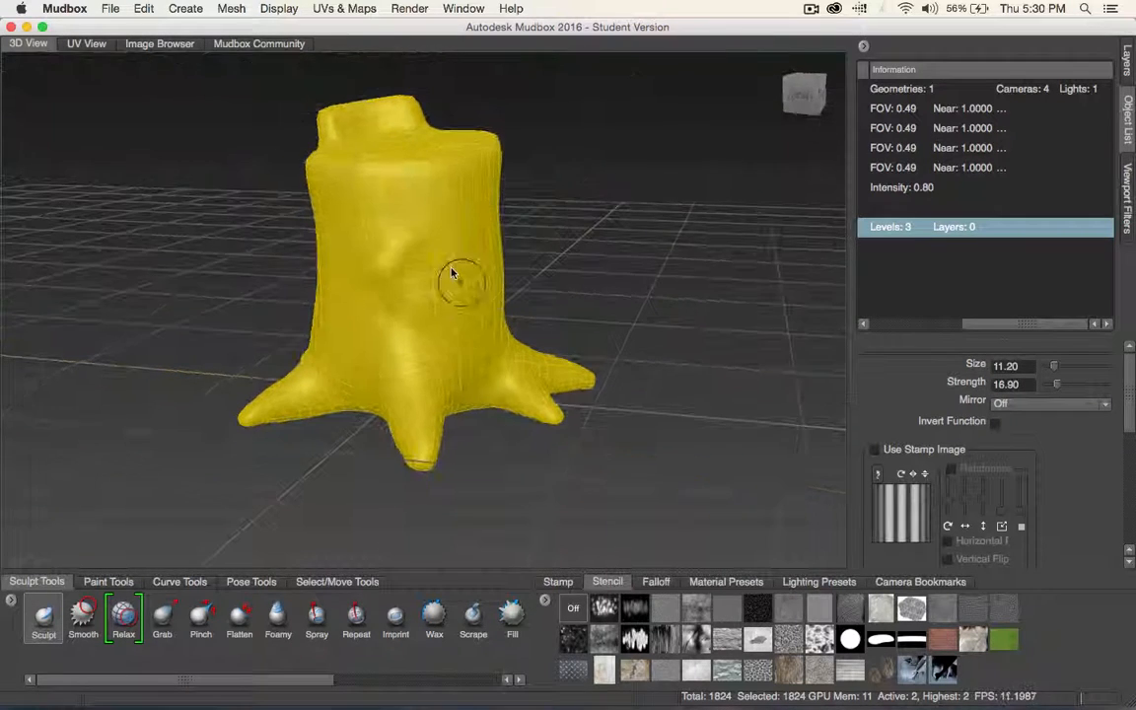
key(super+z)
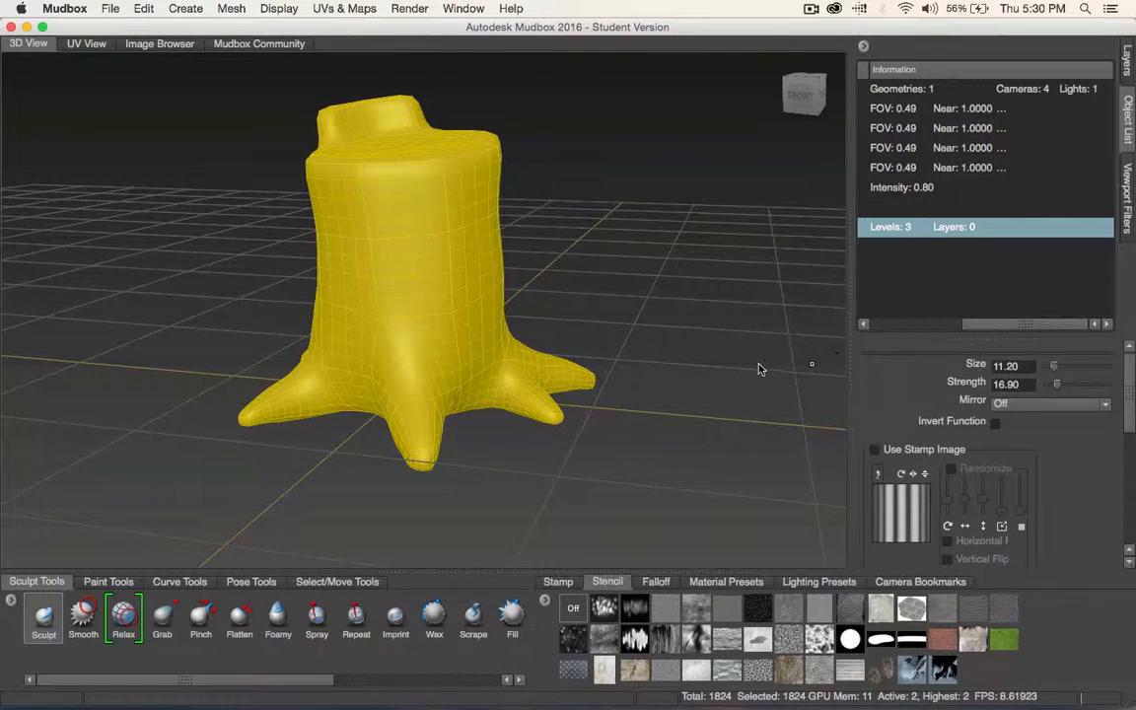
Try the Sculpt brush on the trunk with size 23.47 and strength 4.74.
drag(371, 284, 399, 286)
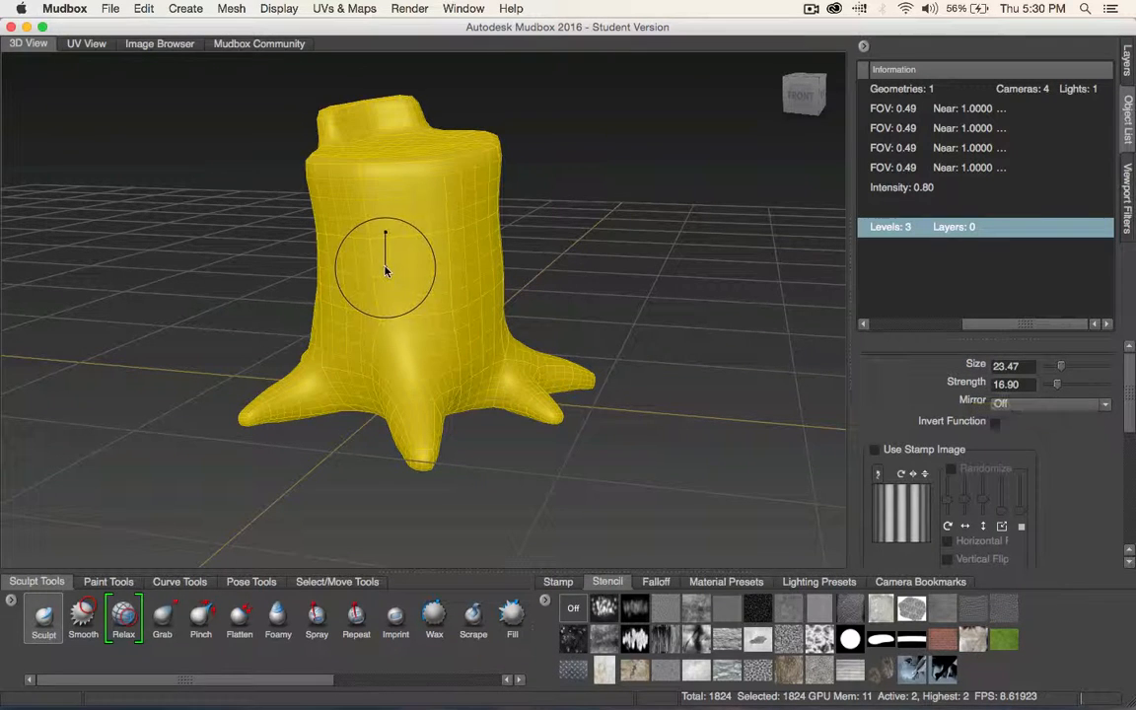
mouse_move(386, 266)
mouse_down()
mouse_move(302, 249)
mouse_move(317, 248)
mouse_up()
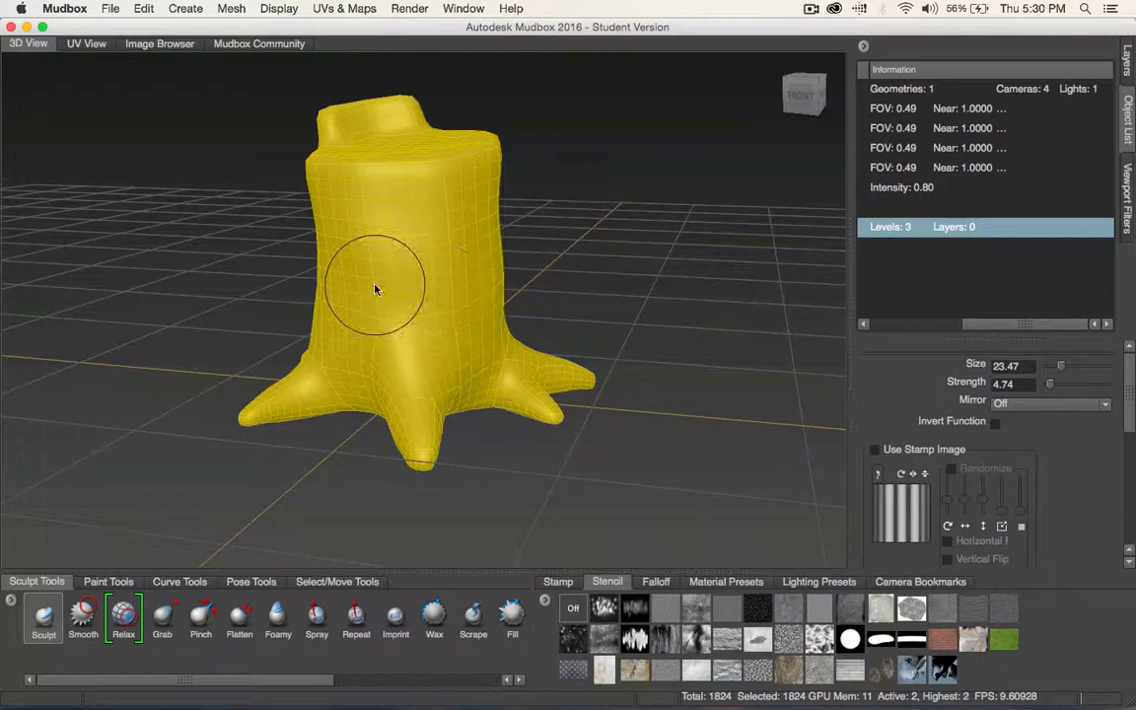
mouse_move(375, 289)
mouse_down()
mouse_move(514, 317)
mouse_move(498, 249)
mouse_move(431, 253)
mouse_move(482, 314)
mouse_move(370, 297)
mouse_move(449, 311)
mouse_move(457, 334)
mouse_up()
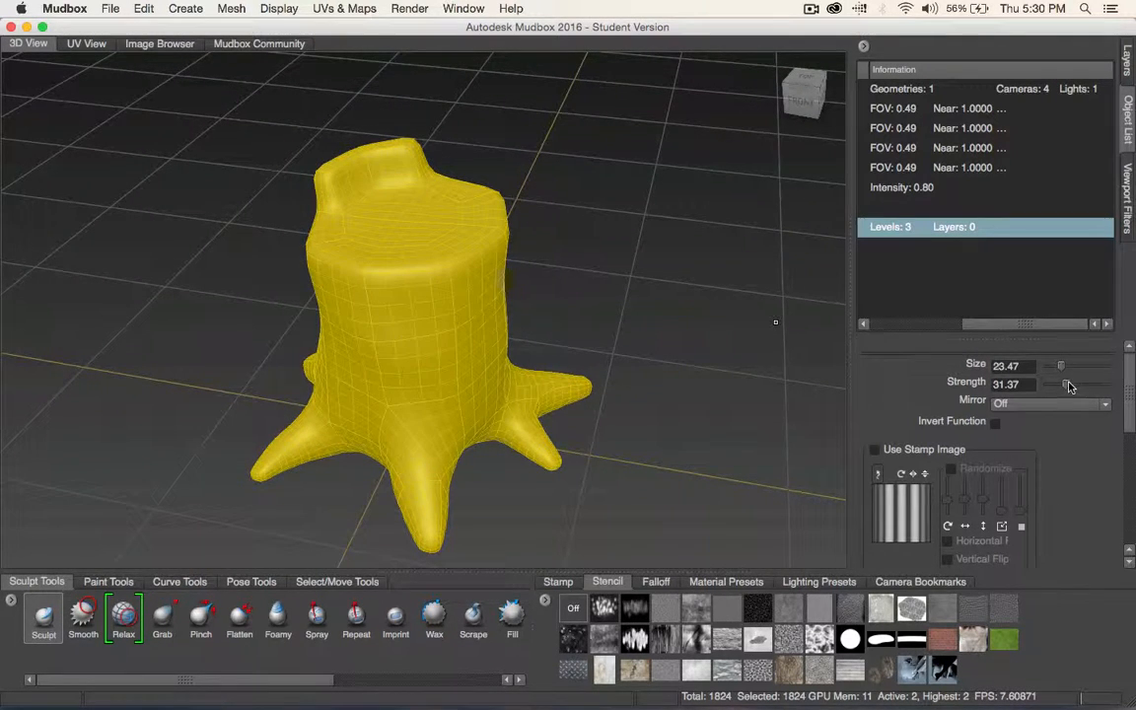
Set the Sculpt brush strength to 16.90 and its size to 5.20, testing it on the trunk.
drag(1069, 386, 1062, 390)
drag(392, 280, 366, 281)
drag(1054, 366, 1050, 372)
mouse_move(429, 333)
mouse_down()
mouse_move(382, 349)
mouse_move(495, 397)
mouse_up()
Add four new subdivision levels to the tree stump mesh, up to level 6.
click(231, 8)
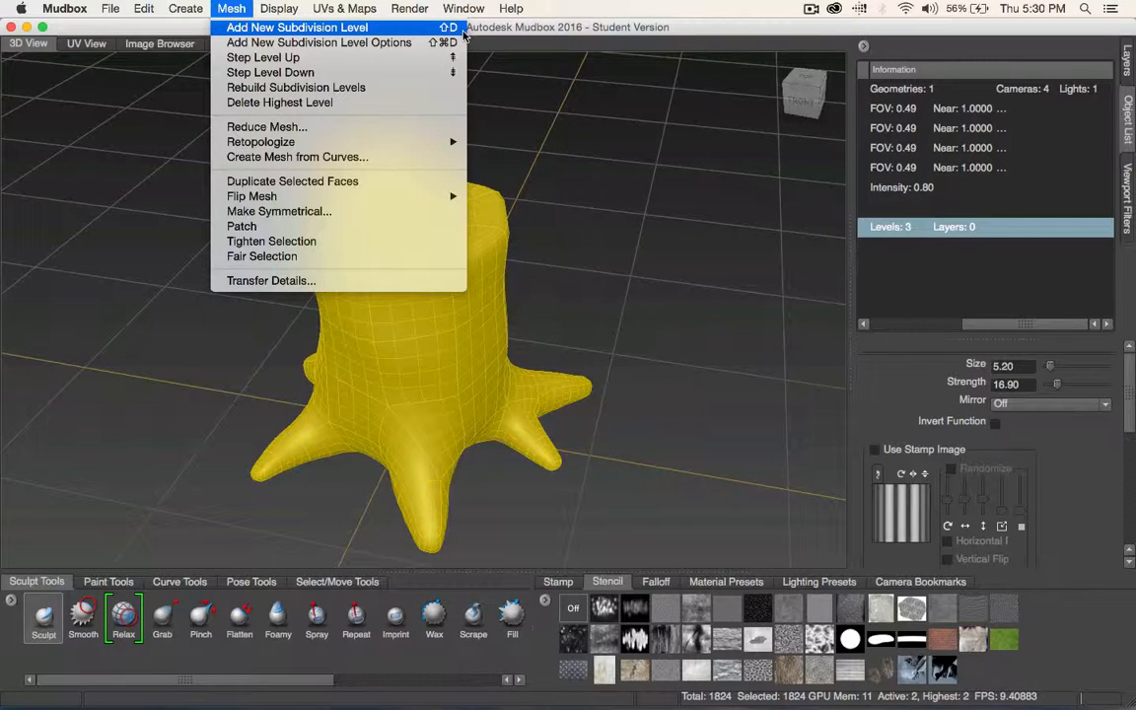
click(420, 30)
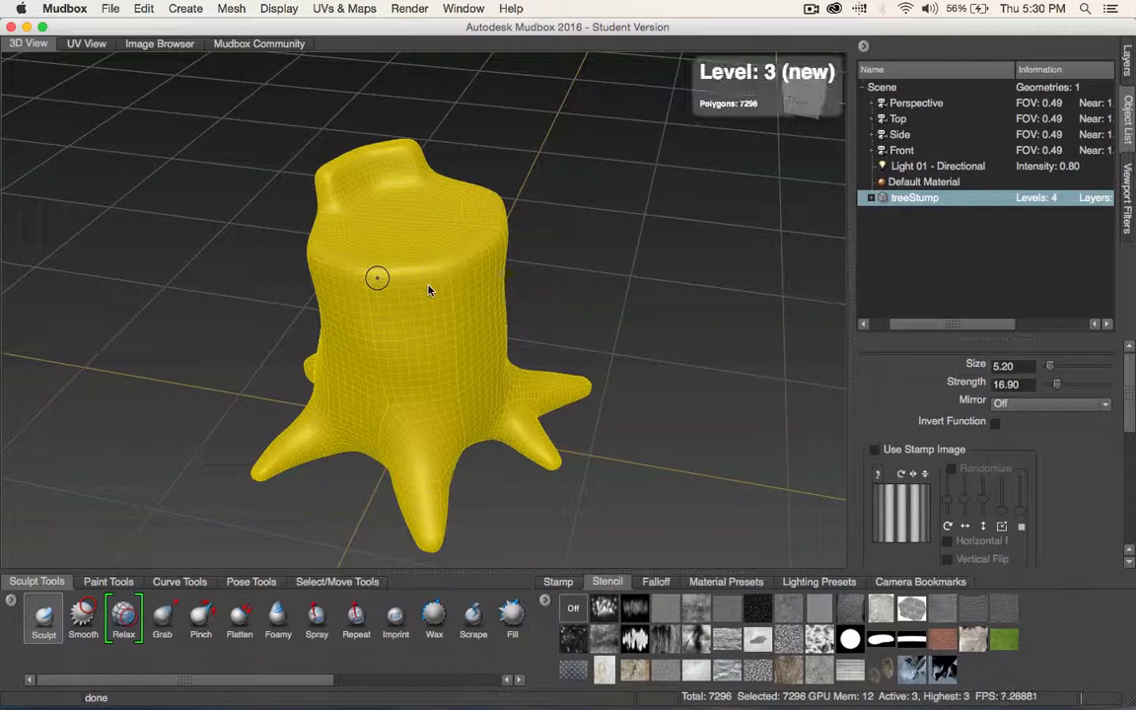
key(shift+d)
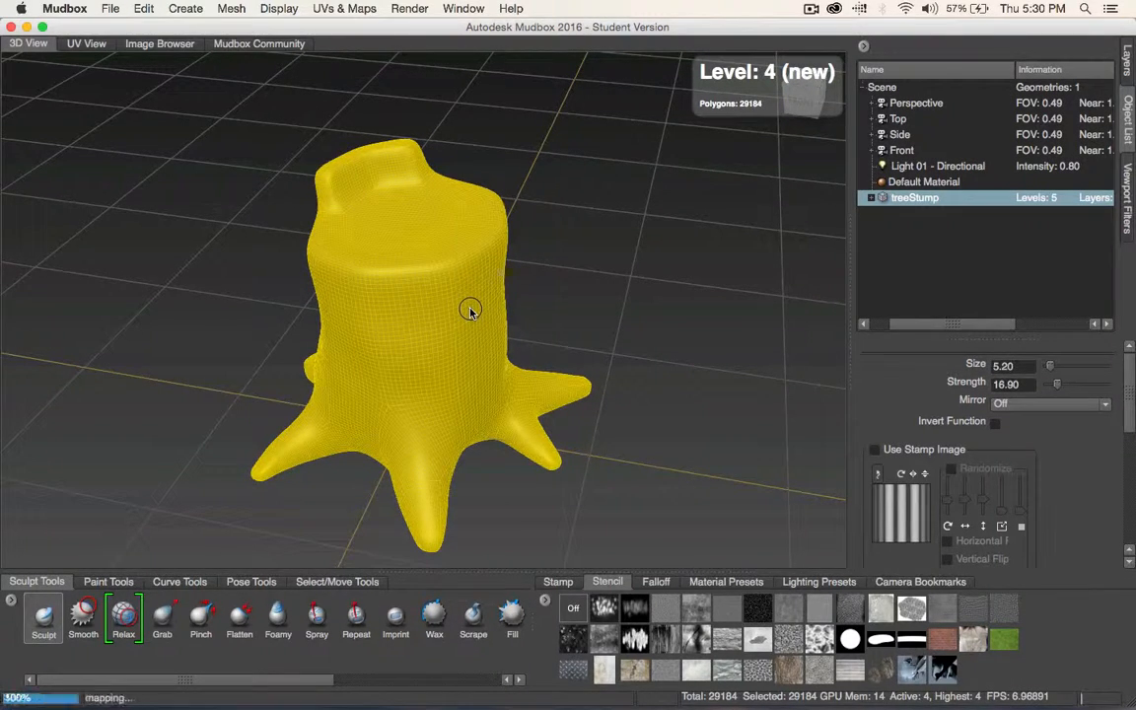
key(shift+d)
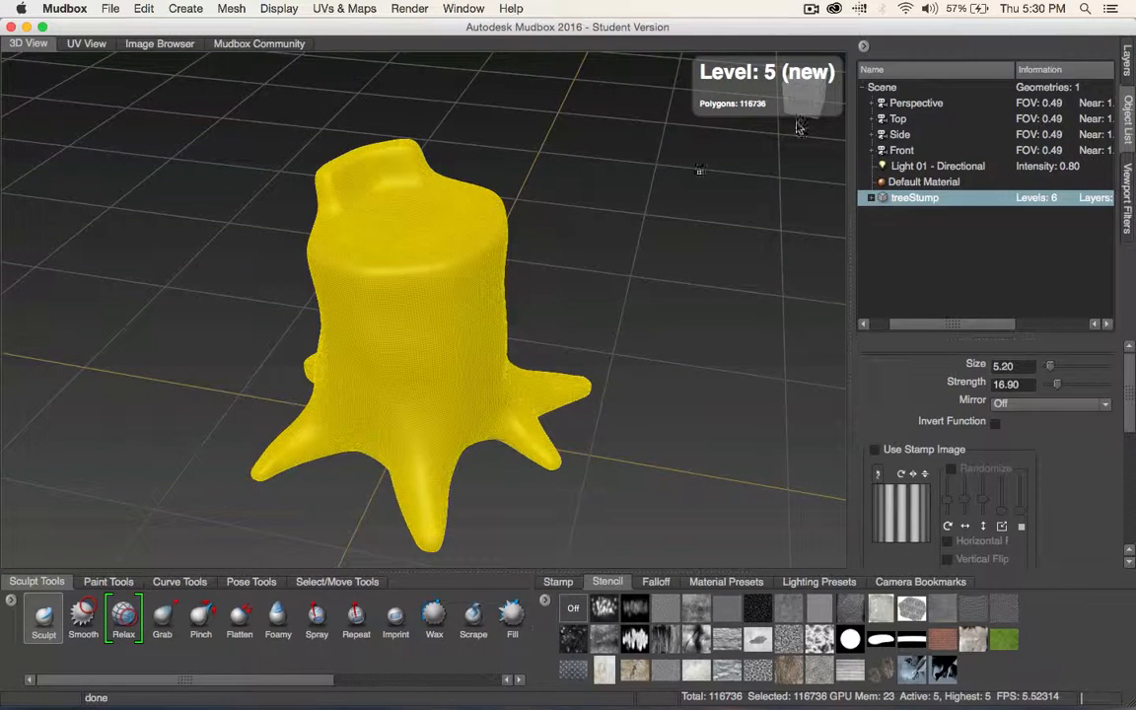
key(shift+d)
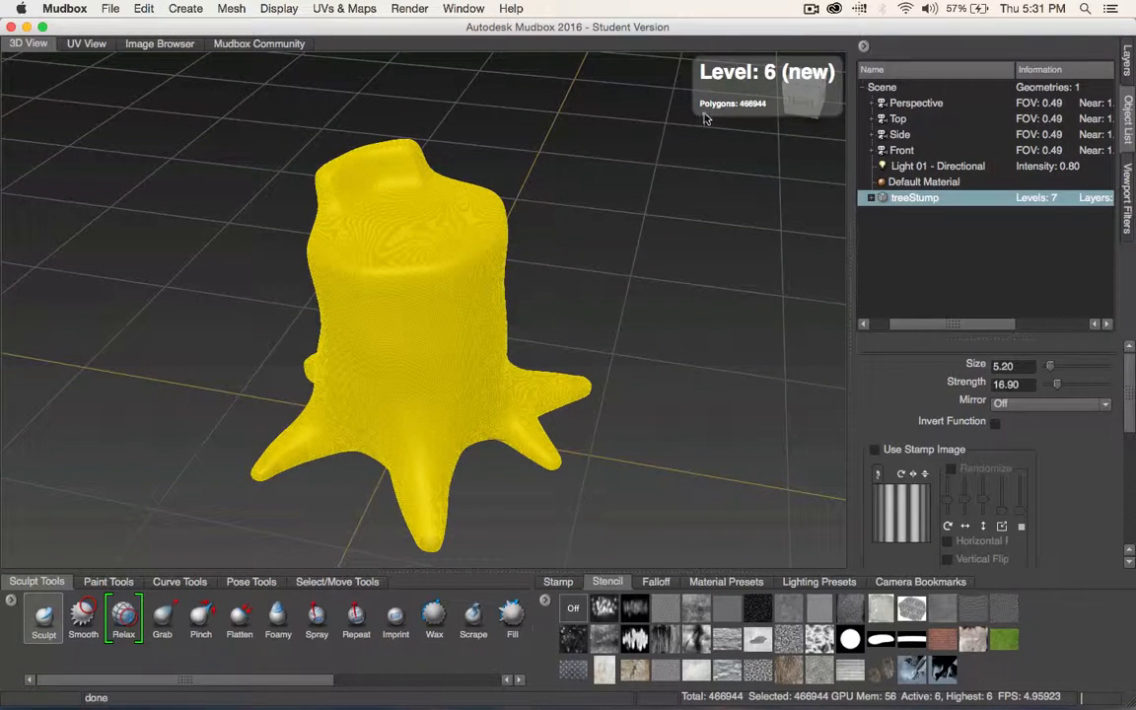
Try the Sculpt brush on the subdivided stump, inspect the detail and undo the stroke.
mouse_move(460, 212)
alt+mouse_down()
mouse_move(524, 243)
mouse_move(523, 209)
mouse_move(528, 221)
mouse_move(414, 225)
mouse_move(375, 249)
mouse_move(436, 280)
alt+mouse_up()
mouse_move(422, 372)
alt+mouse_down()
mouse_move(595, 319)
mouse_move(501, 342)
mouse_move(465, 337)
alt+mouse_up()
key(super+z)
mouse_move(369, 254)
alt+mouse_down()
mouse_move(401, 277)
mouse_move(515, 259)
mouse_move(402, 245)
alt+mouse_up()
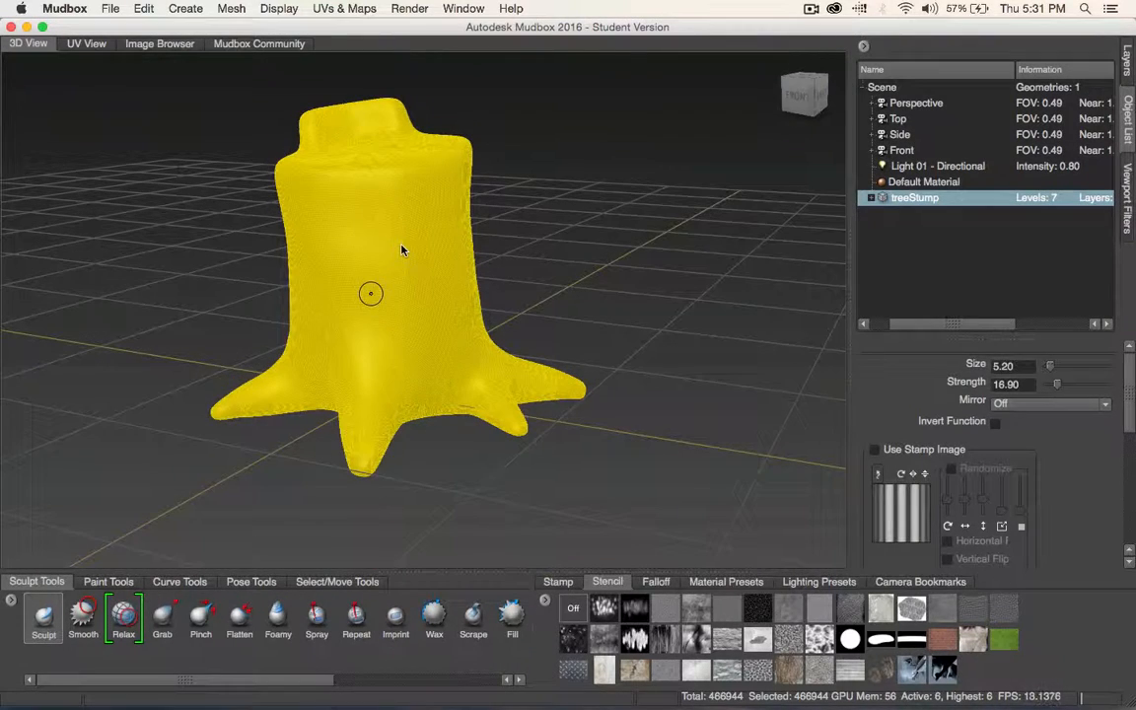
Try the Pinch and Scrape tools on the stump's trunk and undo each attempt.
click(197, 617)
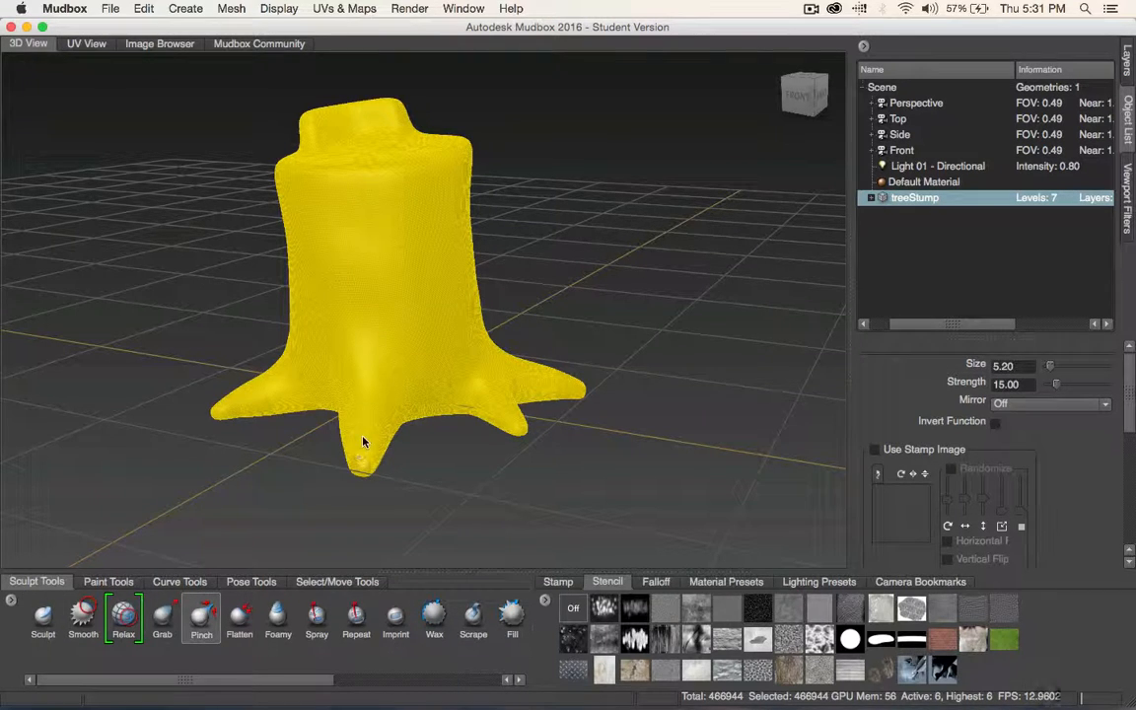
key(super+z)
click(476, 616)
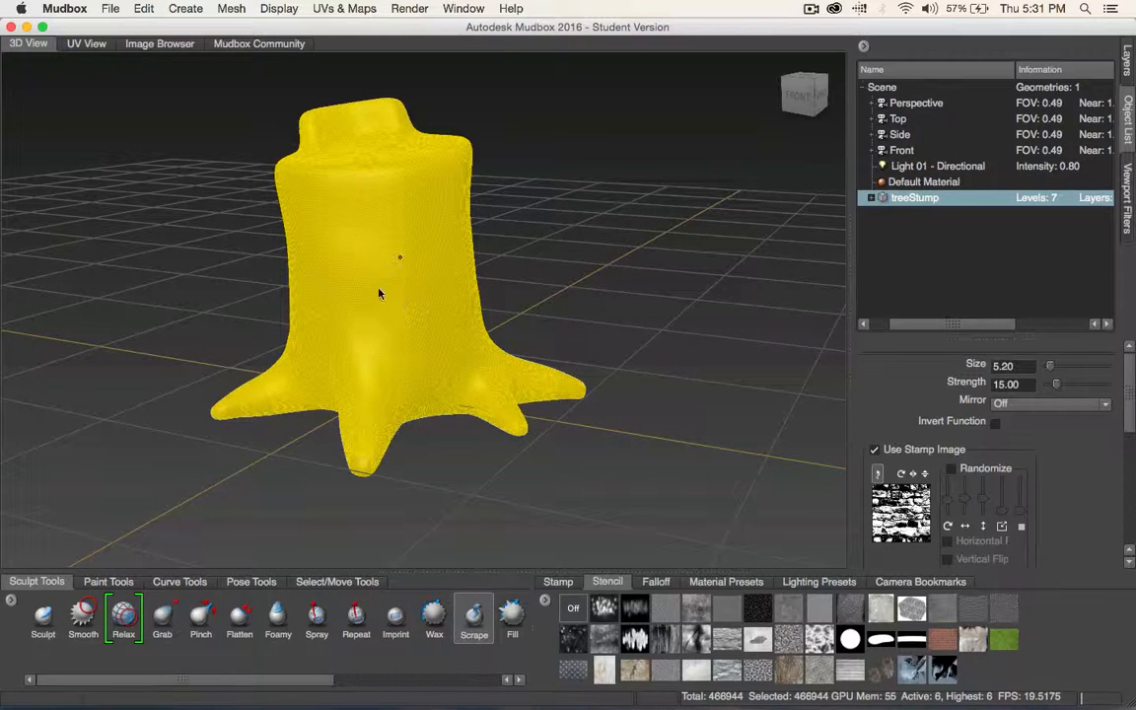
key(super+z)
Sculpt a zigzag stroke on the trunk's front and a curved one on its side with the Sculpt tool, undoing both.
click(44, 616)
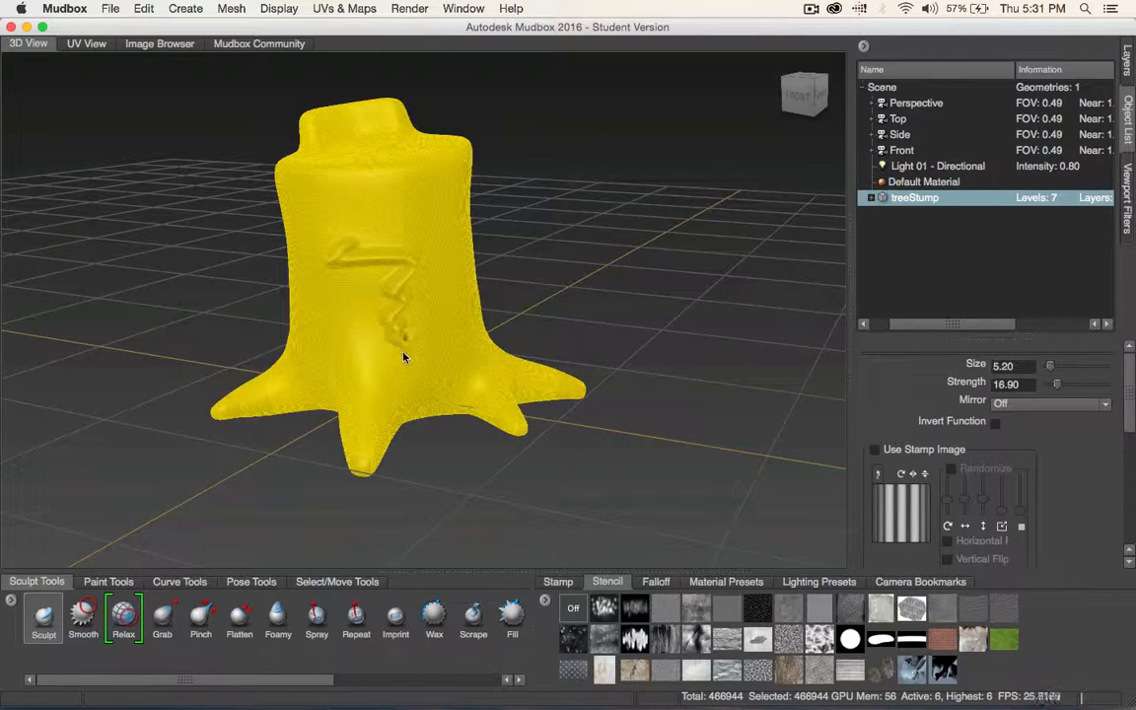
alt+drag(424, 347, 620, 303)
key(super+z)
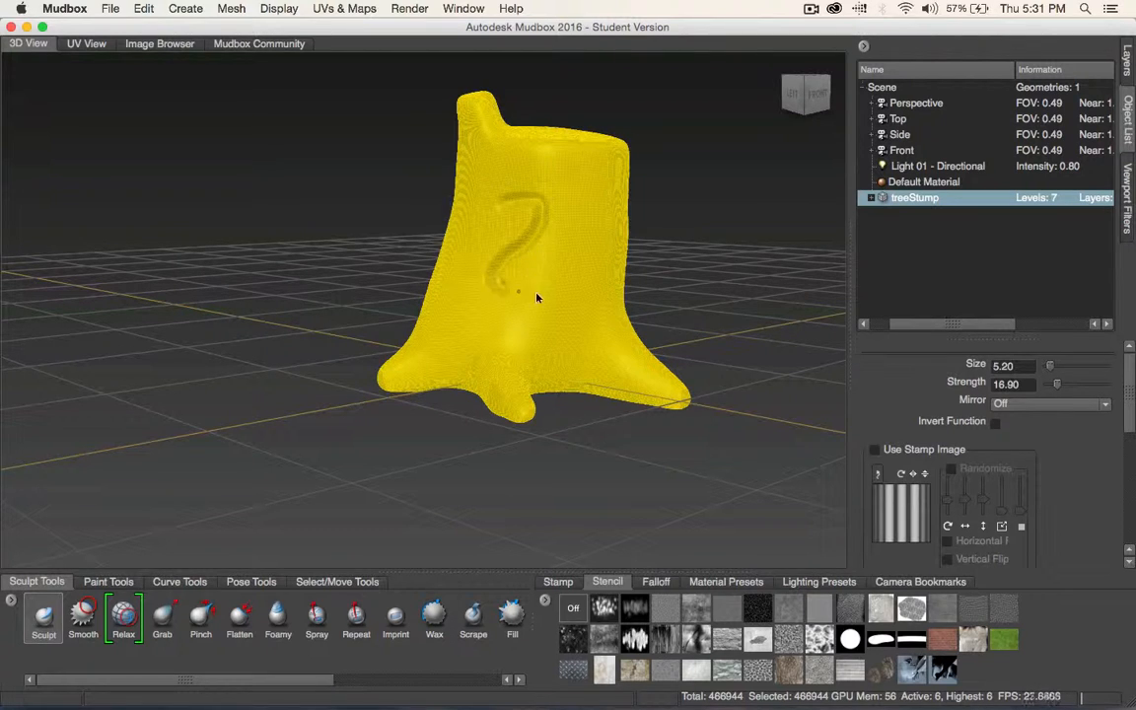
mouse_move(567, 330)
alt+mouse_down()
mouse_move(520, 380)
mouse_move(429, 341)
mouse_move(434, 355)
mouse_move(599, 335)
alt+mouse_up()
key(super+z)
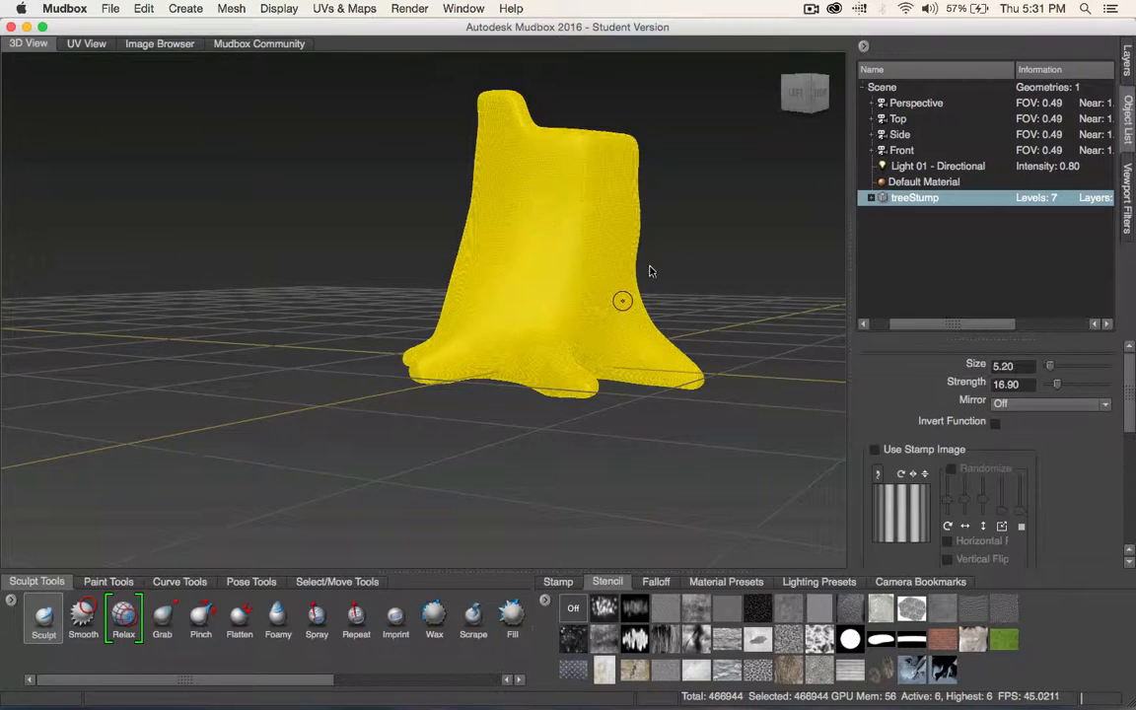
mouse_move(647, 269)
alt+mouse_down()
mouse_move(513, 318)
mouse_move(392, 310)
alt+mouse_up()
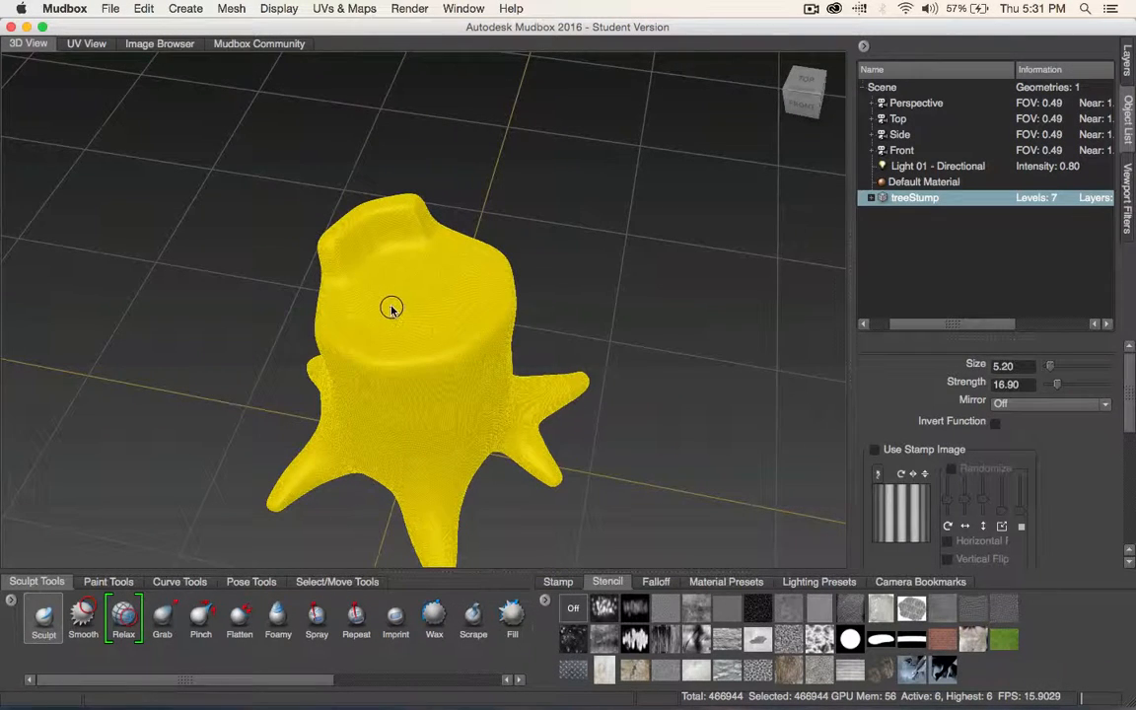
Enlarge the lower tool and image trays and choose the maple-leaf stamp for the Sculpt tool.
click(561, 584)
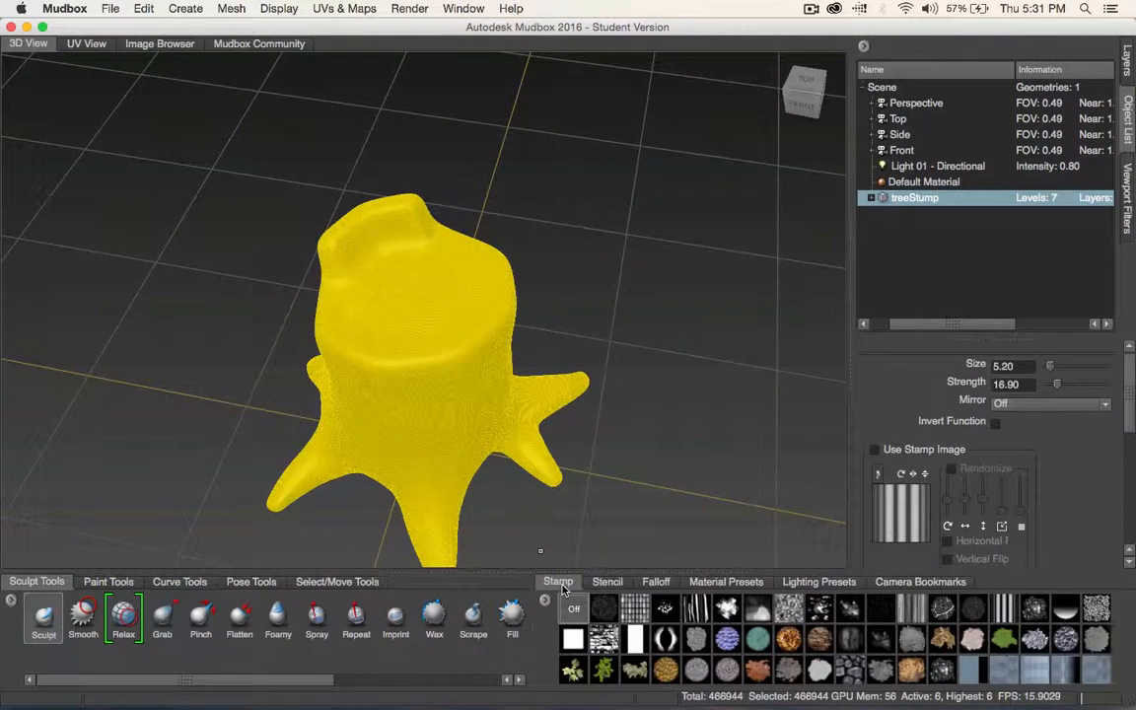
drag(723, 579, 733, 538)
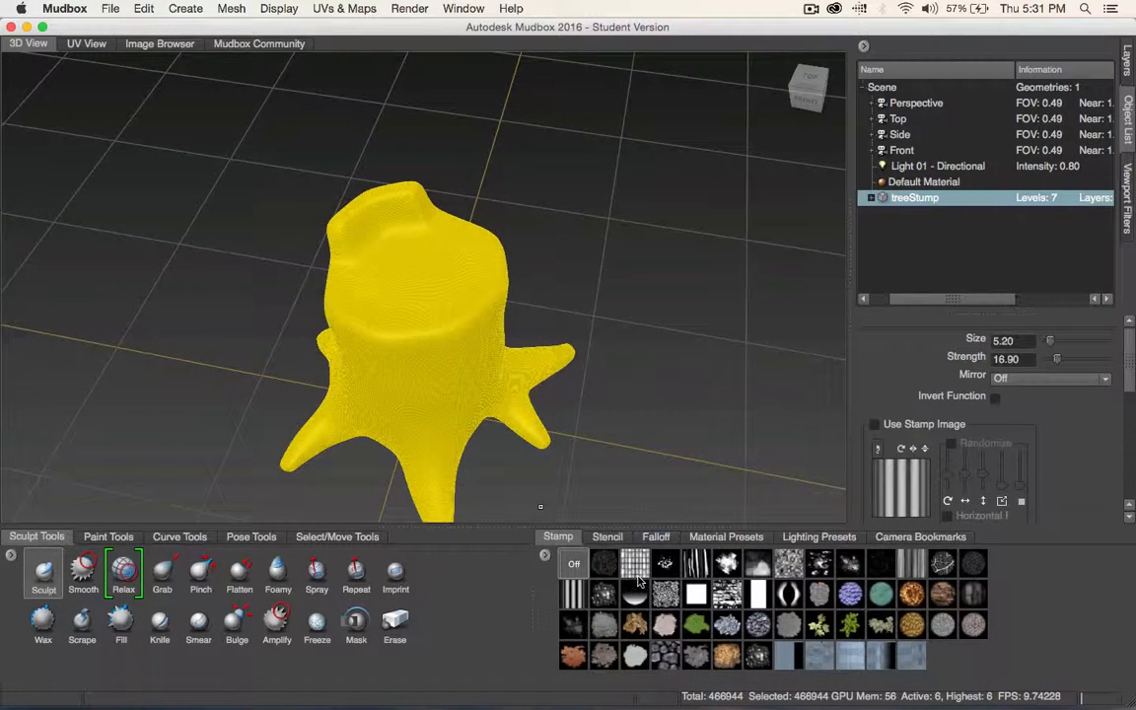
click(819, 625)
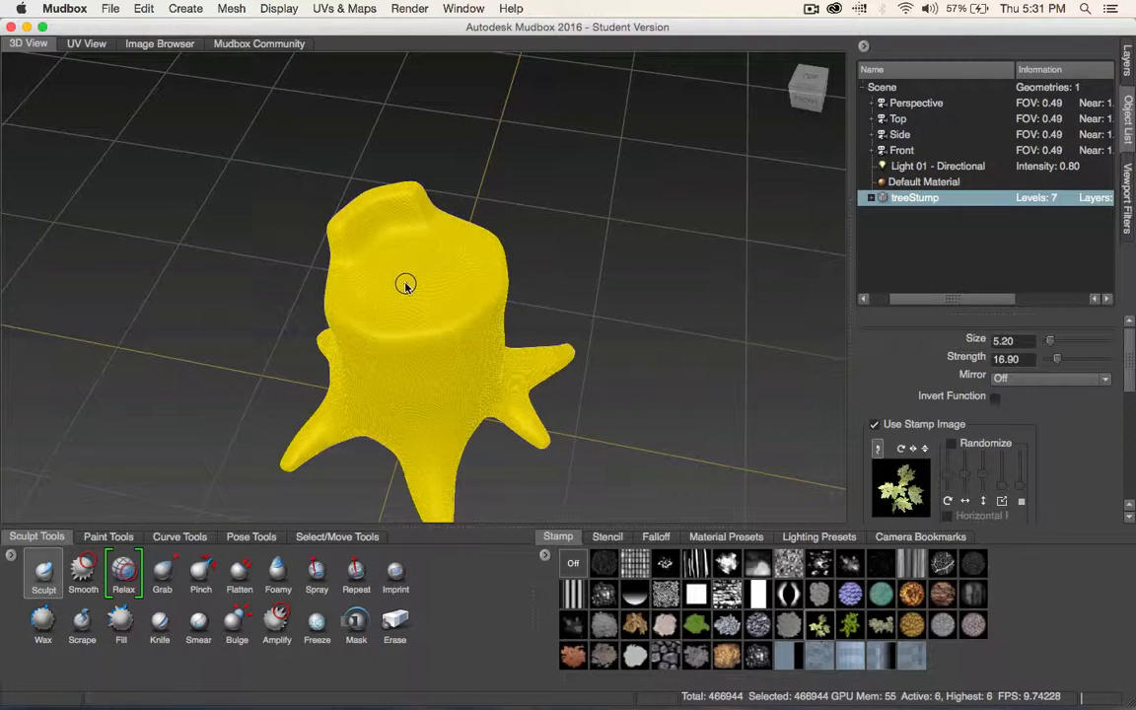
Try the leaf stamp on the stump's flat top at size 16.42, undoing the attempts and deselecting the mesh.
mouse_move(407, 288)
mouse_down()
mouse_move(436, 294)
mouse_move(416, 283)
mouse_up()
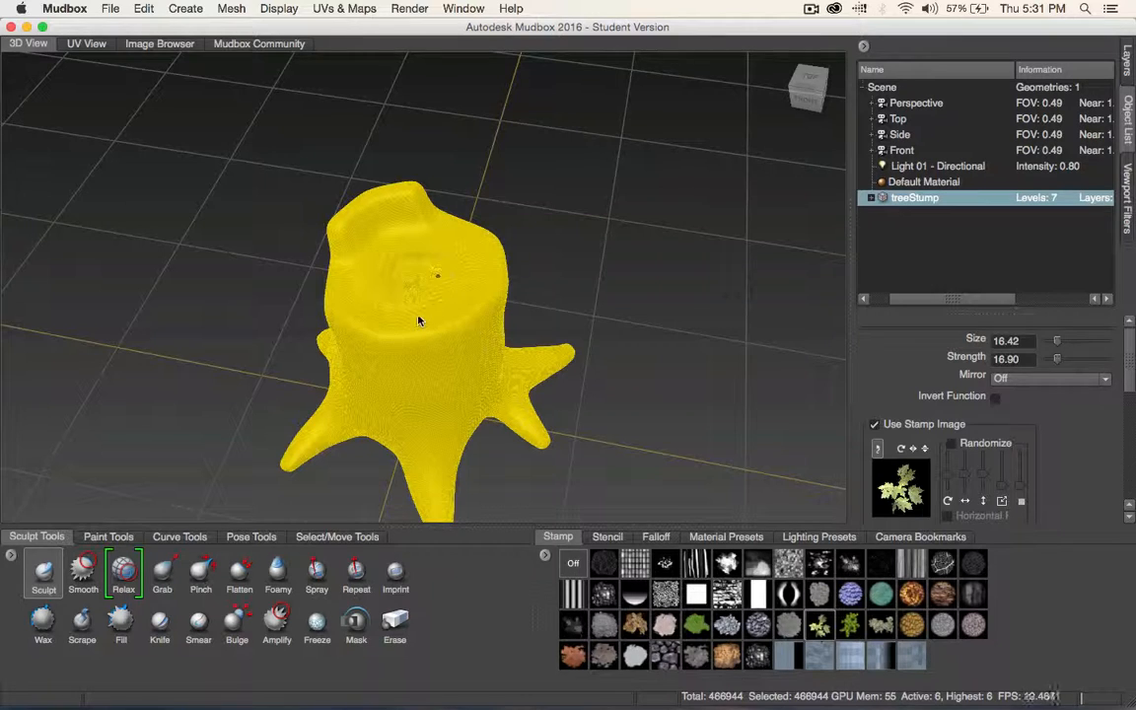
key(super+z)
scroll(421, 297, up, 5)
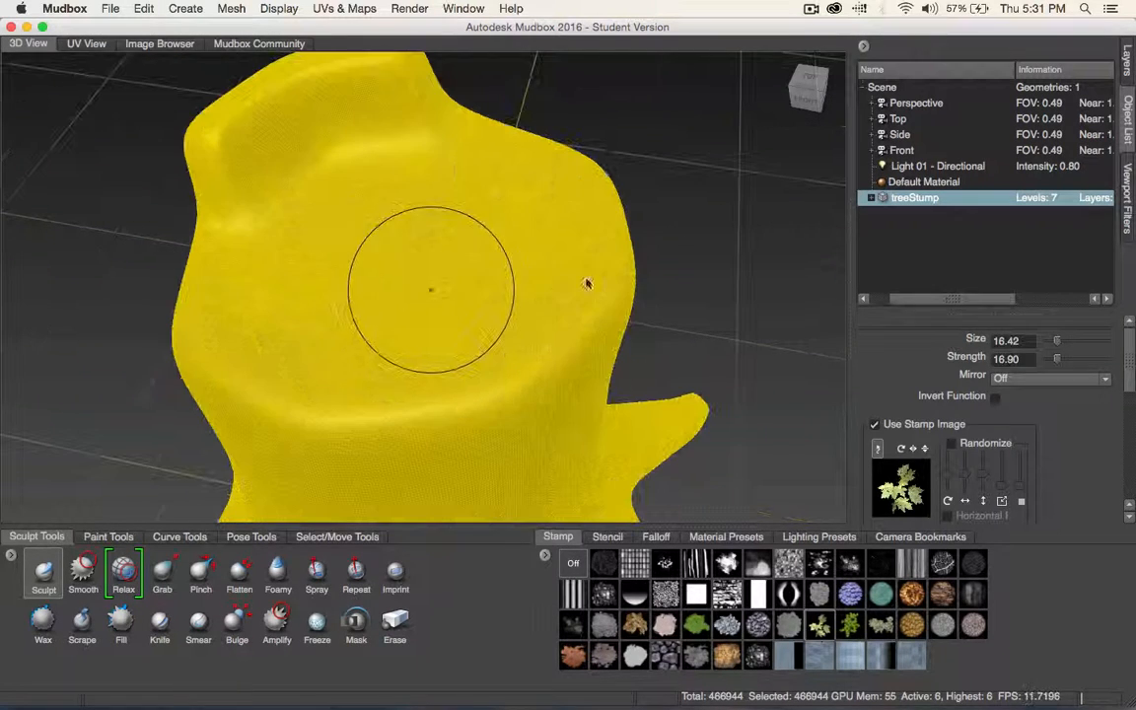
click(968, 237)
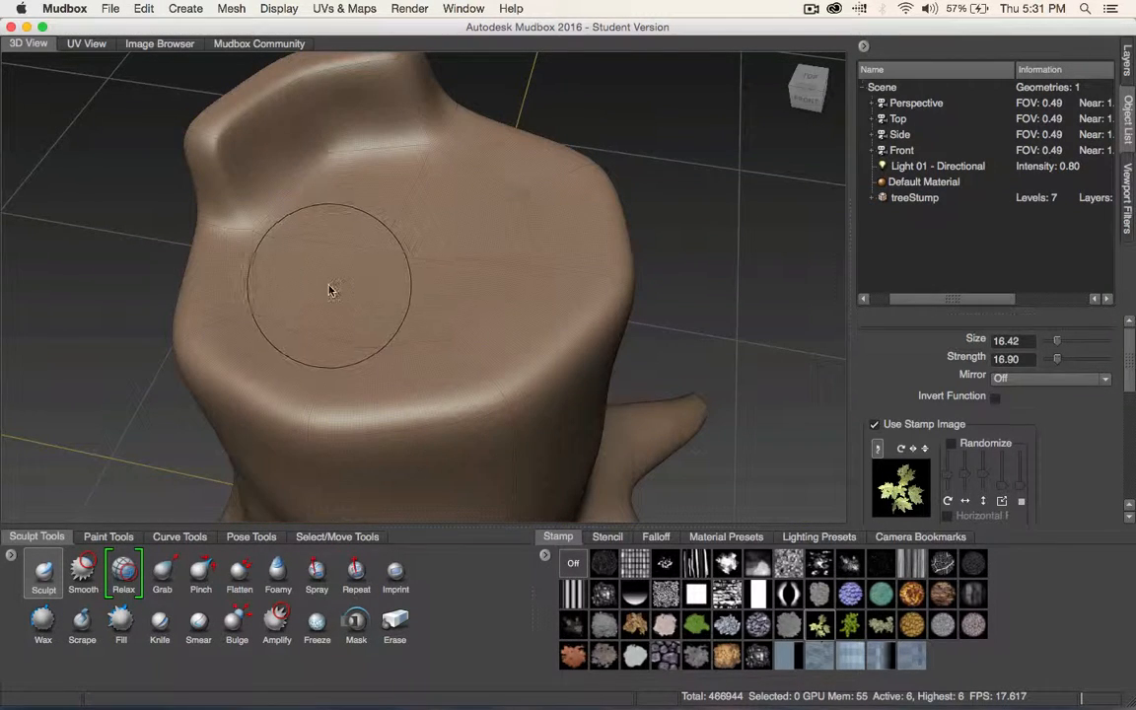
mouse_move(330, 287)
mouse_down()
mouse_move(314, 244)
mouse_move(347, 265)
mouse_up()
key(super+z)
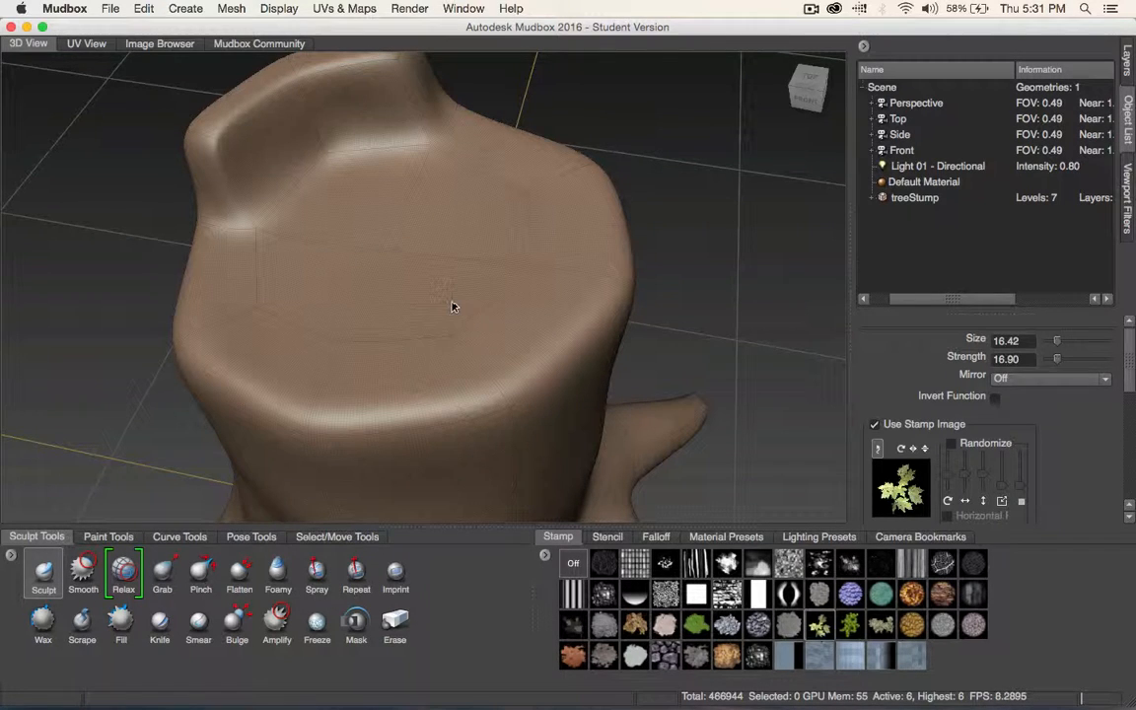
Place two leaf stamps on the stump's flat top and undo the second, plus a test stamp on the trunk.
click(452, 300)
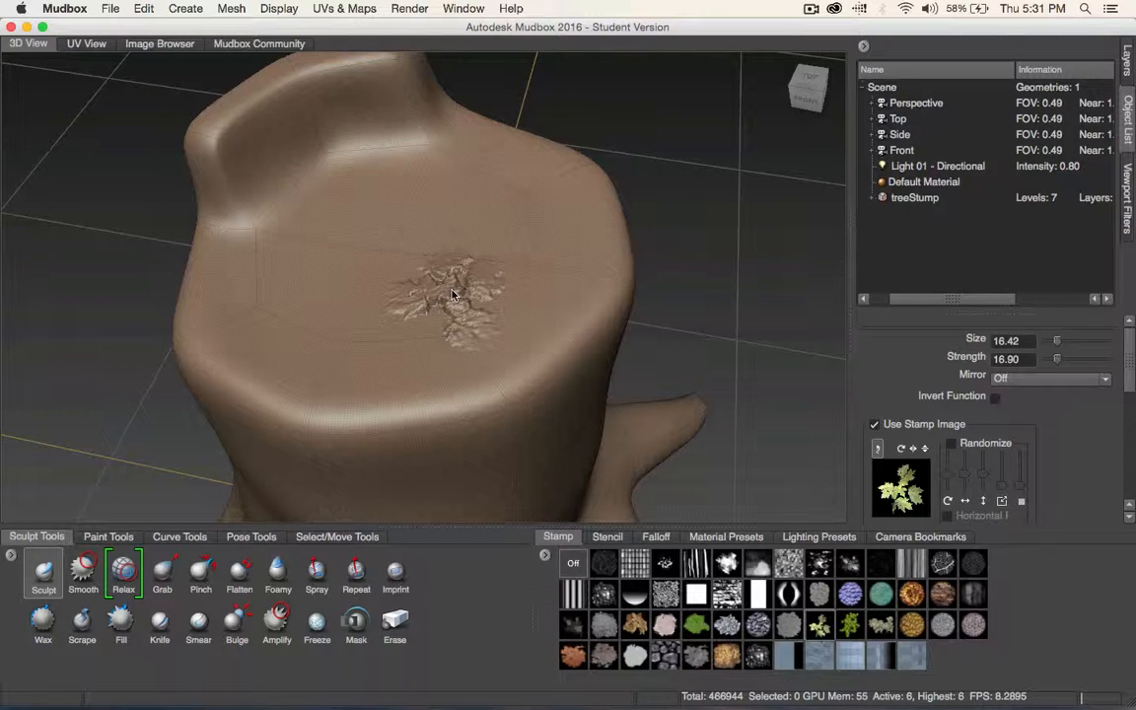
click(294, 311)
alt+drag(294, 310, 474, 311)
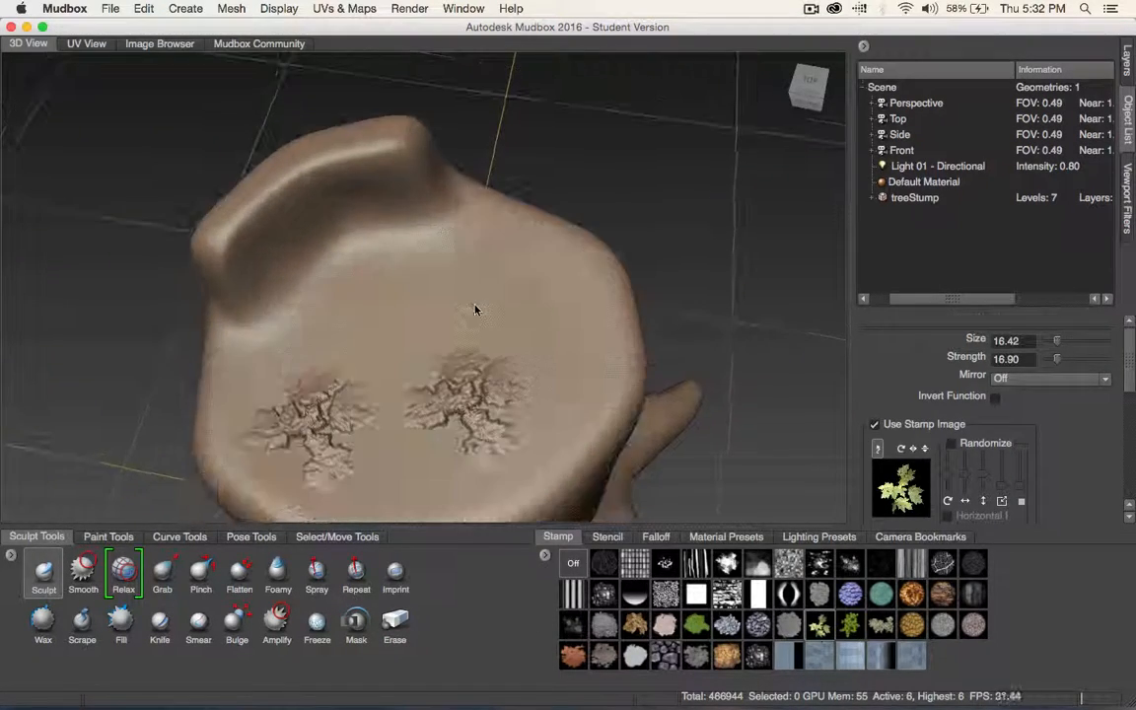
alt+drag(510, 384, 495, 281)
key(super+z)
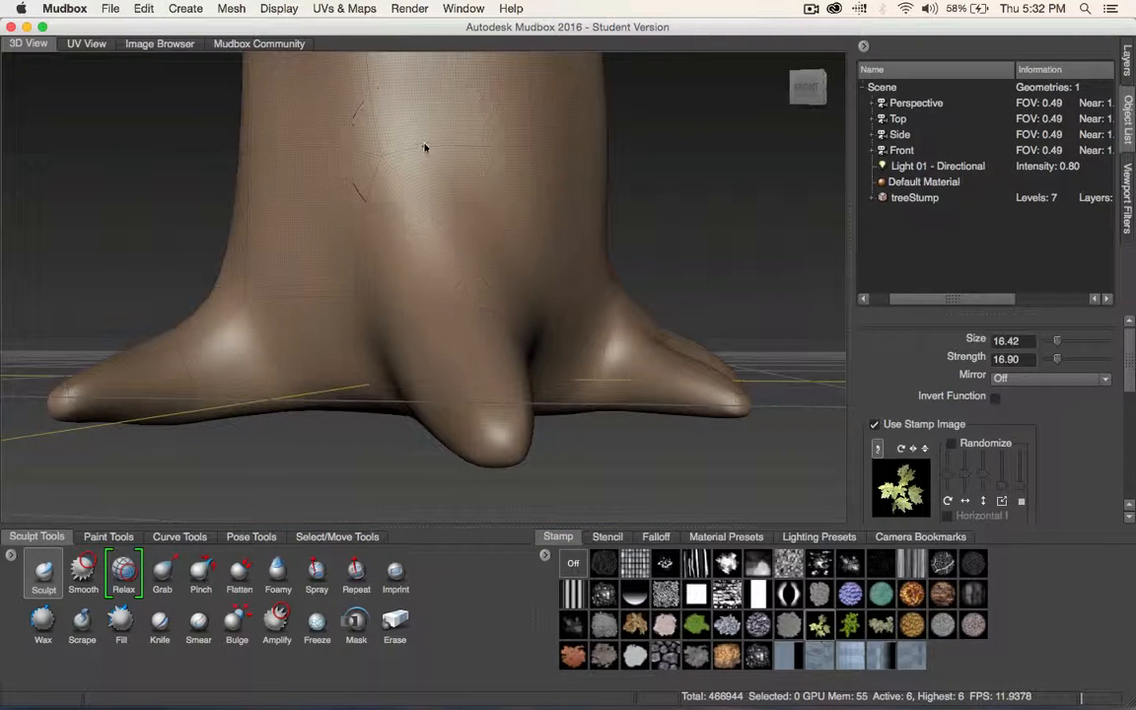
click(430, 135)
key(super+z)
Try the white-streaks stamp on the trunk with one dab and two strokes, undoing all three.
click(695, 563)
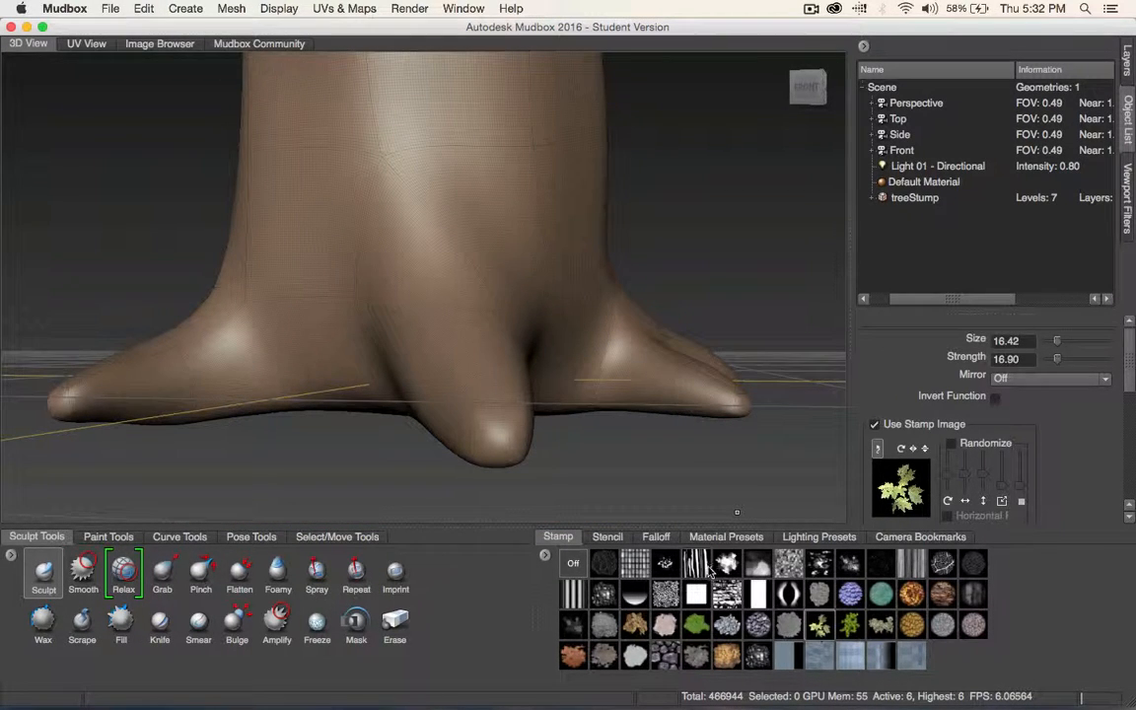
alt+drag(510, 330, 524, 430)
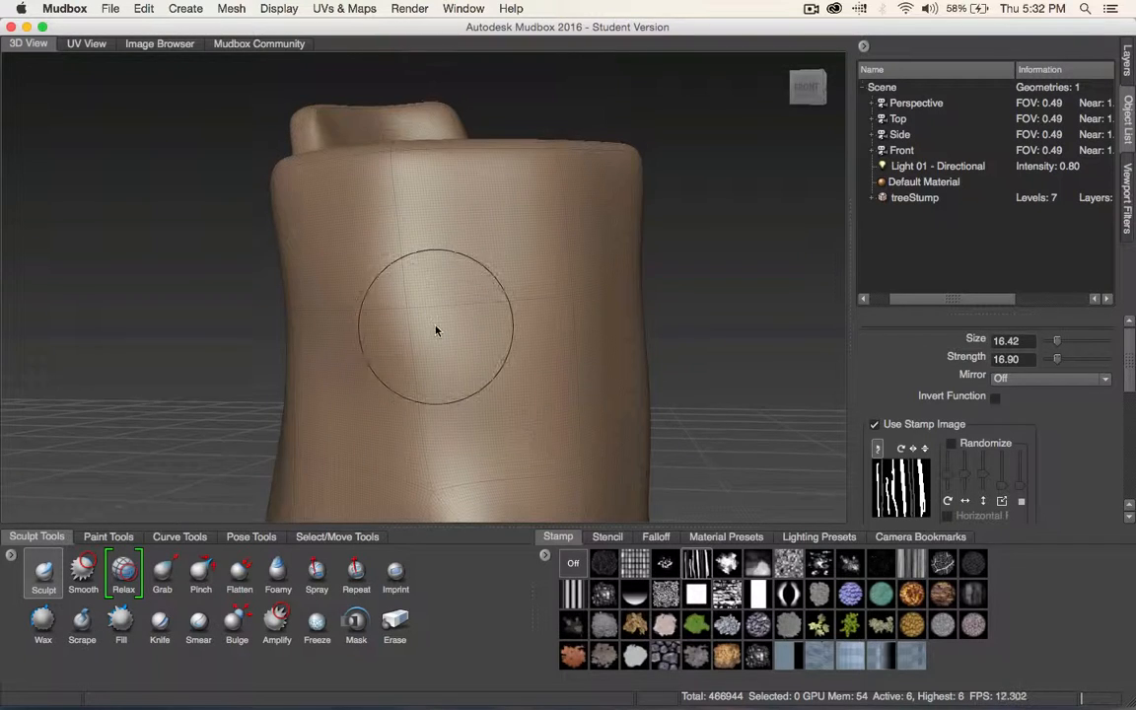
click(438, 335)
drag(562, 239, 554, 299)
alt+drag(608, 343, 575, 342)
mouse_move(380, 296)
mouse_down()
mouse_move(325, 374)
mouse_move(212, 462)
mouse_up()
alt+drag(516, 352, 563, 351)
key(super+z)
key(super+z)
key(super+z)
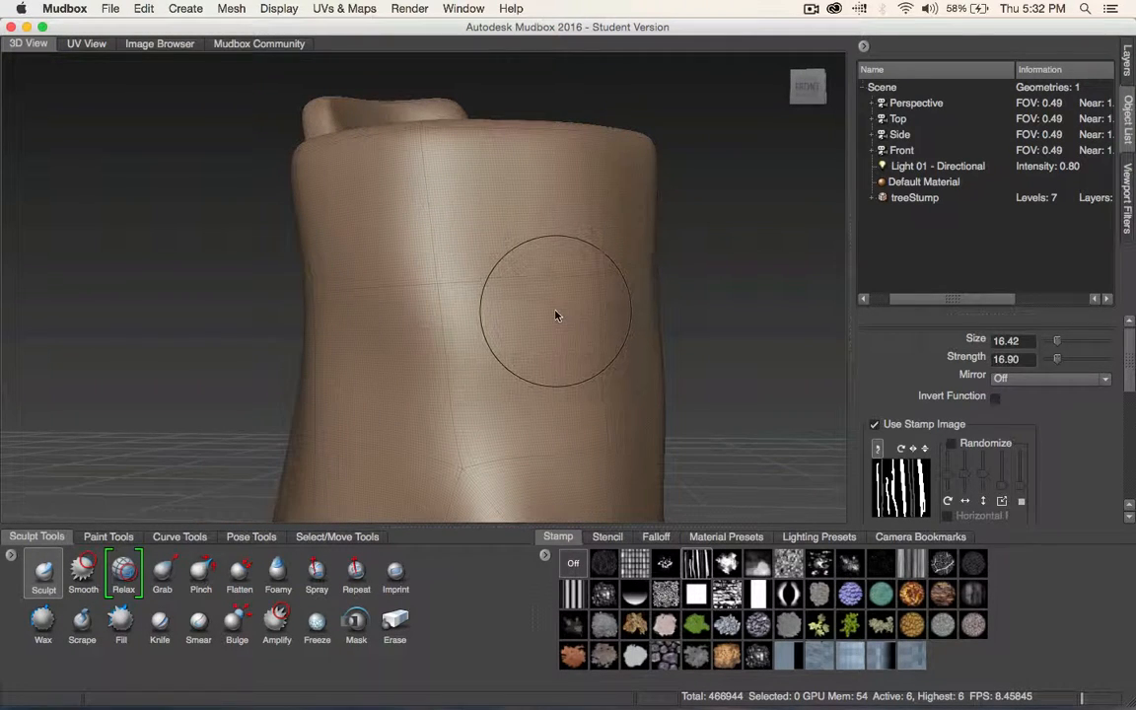
Sculpt a diagonal stroke across the upper trunk with the white-streaks stamp, inspect it and undo it.
mouse_move(540, 216)
mouse_down()
mouse_move(498, 299)
mouse_move(419, 345)
mouse_move(399, 372)
mouse_up()
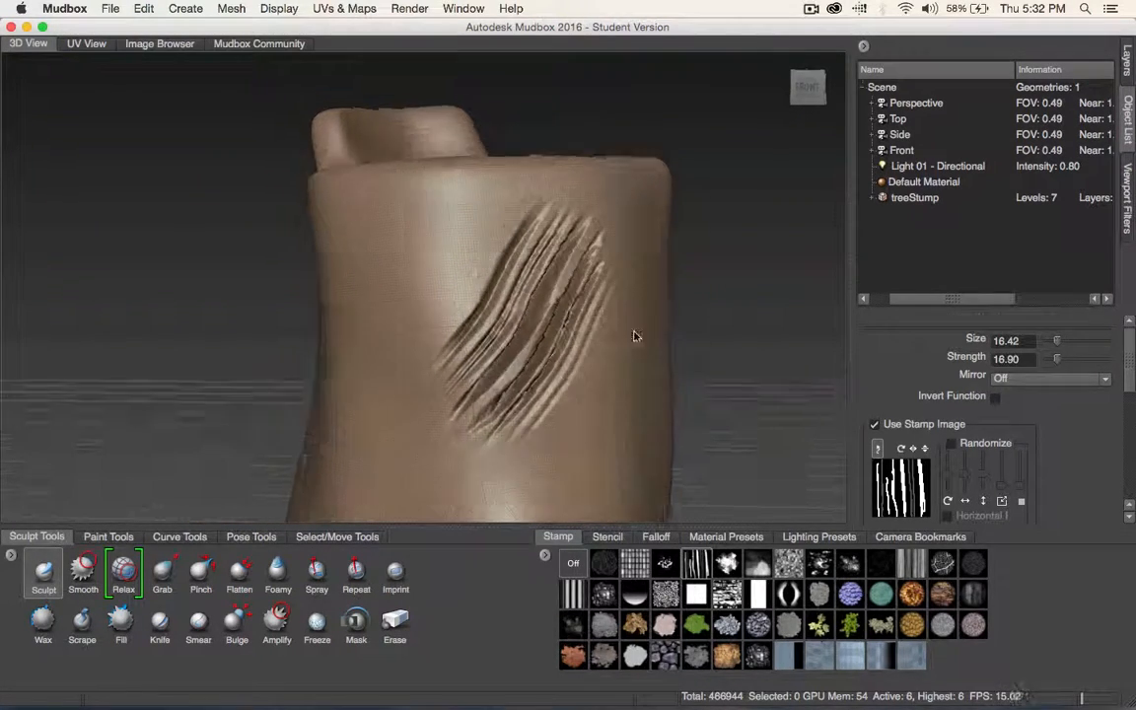
alt+drag(634, 334, 723, 462)
alt+middle_drag(723, 453, 697, 380)
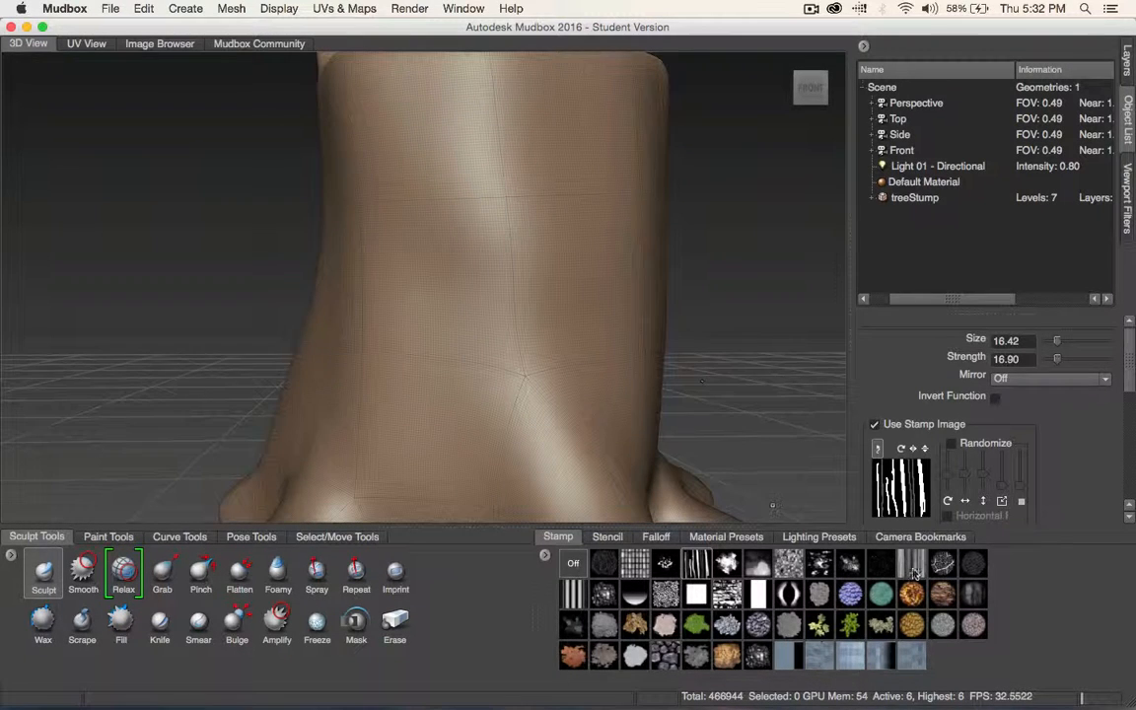
Try several dabs of the bw_leafVein stamp on the lower trunk and undo them all.
click(940, 564)
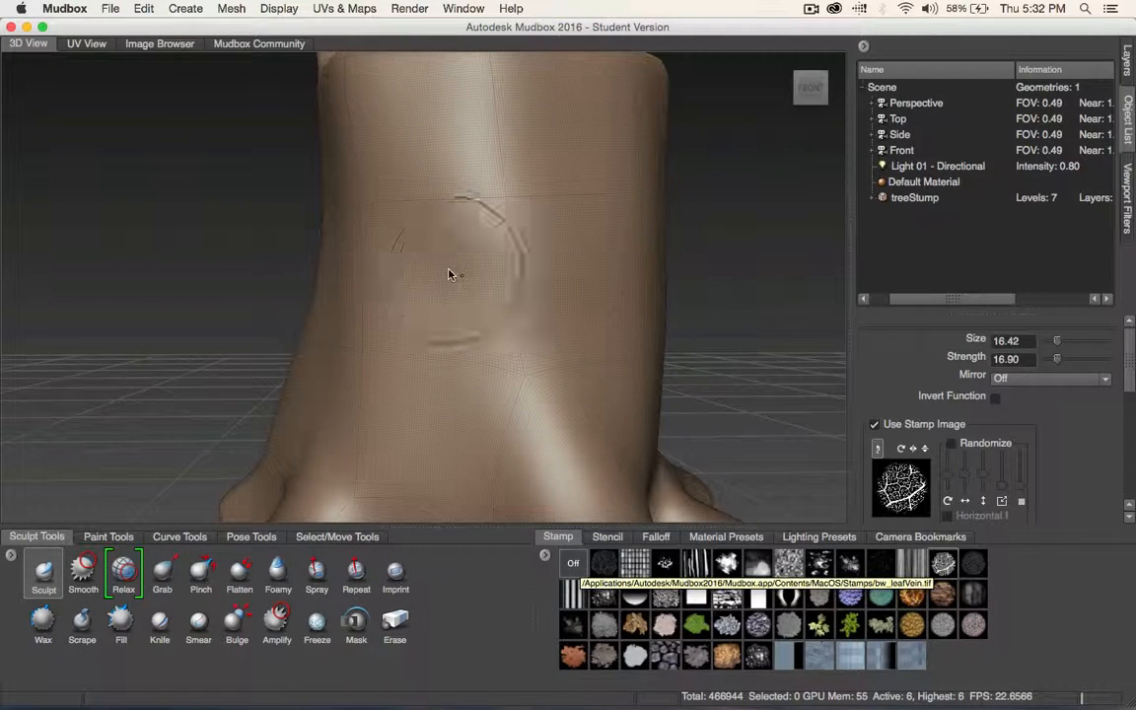
mouse_move(463, 268)
mouse_down()
mouse_move(475, 292)
mouse_move(496, 279)
mouse_up()
key(super+z)
key(super+z)
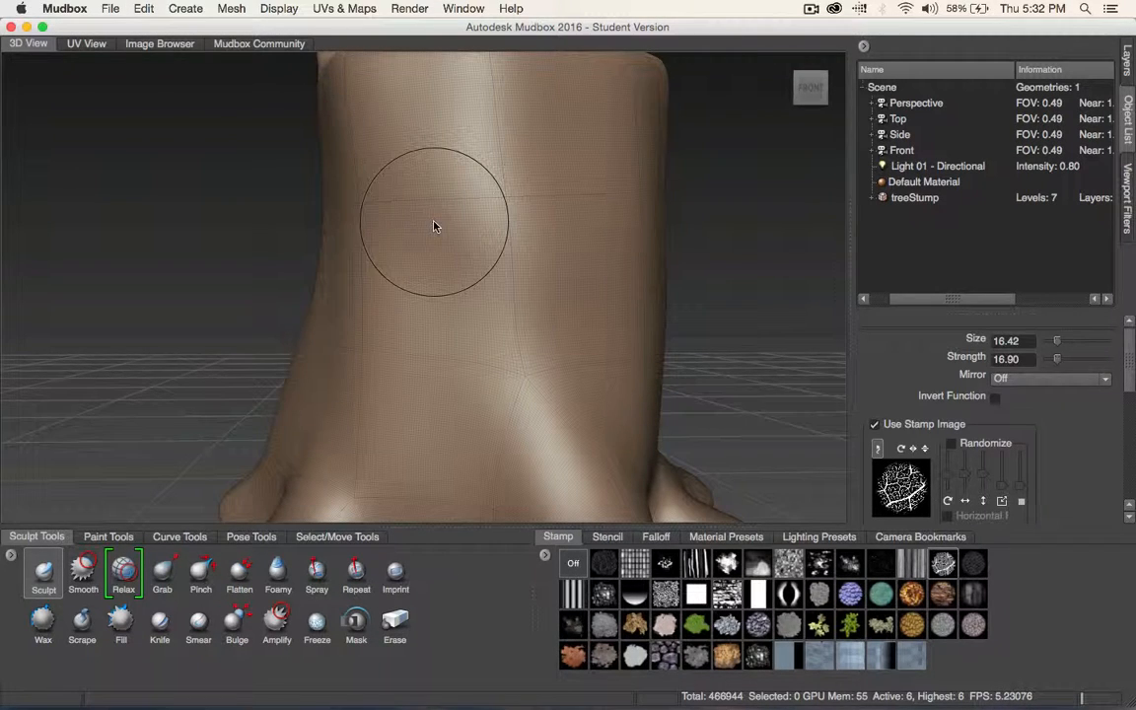
drag(418, 337, 433, 343)
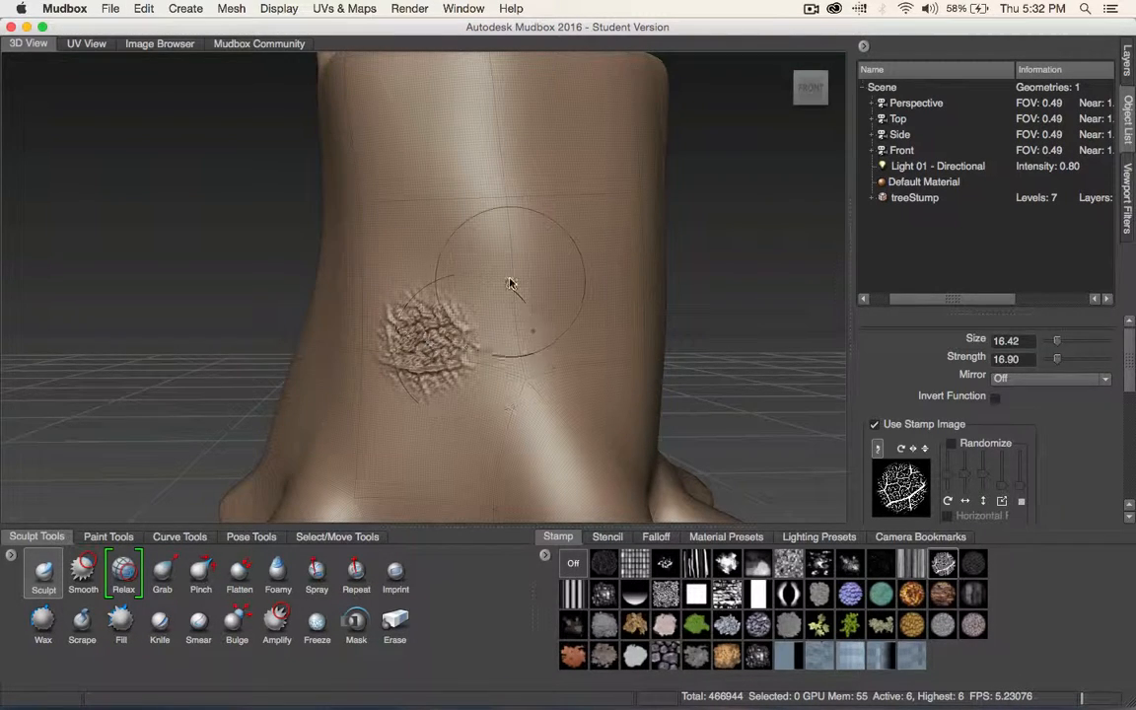
drag(518, 289, 522, 285)
alt+drag(613, 236, 642, 270)
key(super+z)
key(super+z)
Place the rough grey texture stamp twice on the lower trunk and undo the second patch.
click(789, 625)
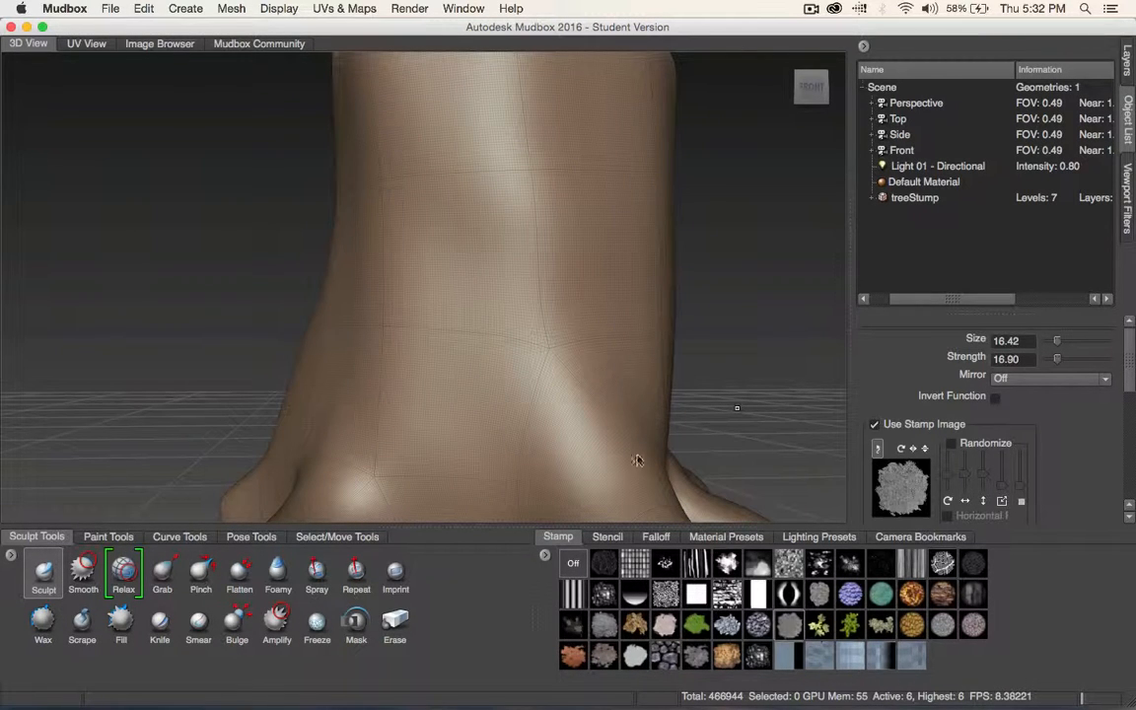
drag(503, 307, 492, 319)
drag(419, 338, 395, 355)
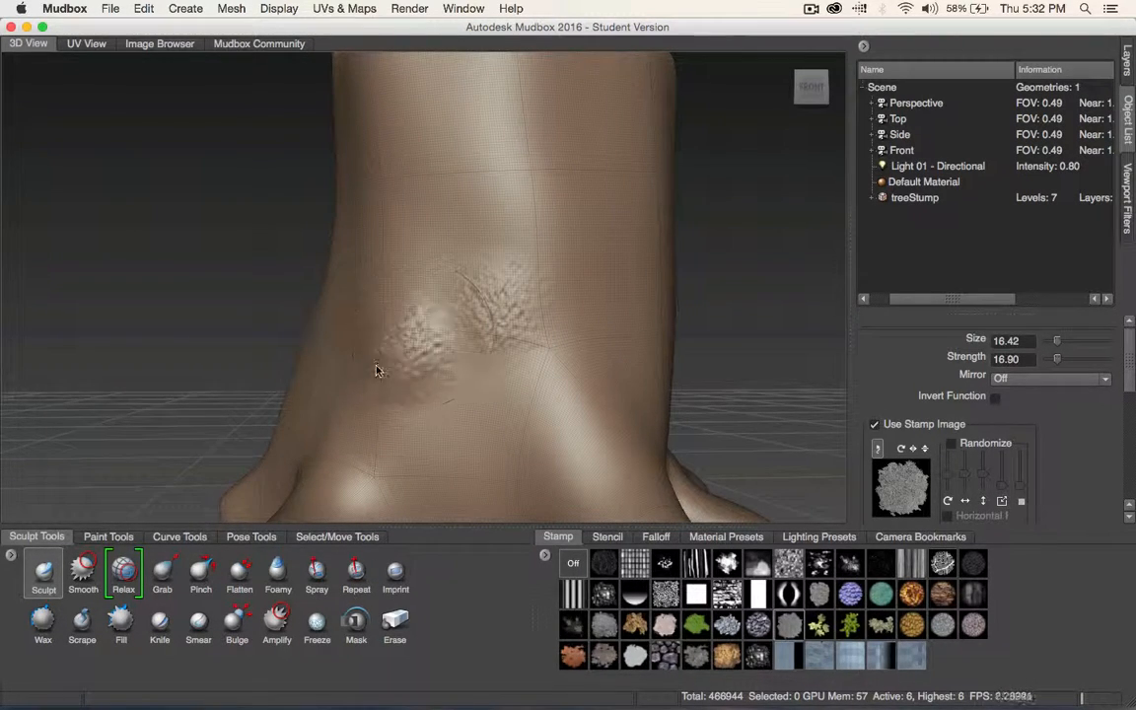
key(super+z)
key(super+z)
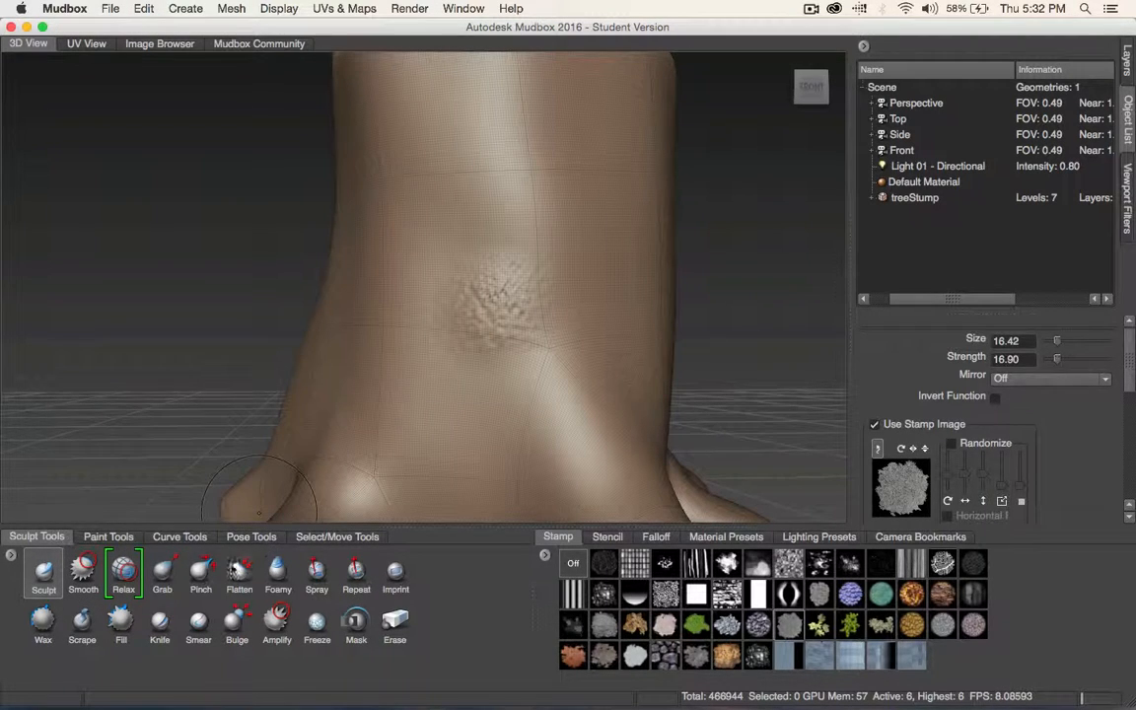
Try the Fill tool over the textured patch on the trunk, undo it and return to the Sculpt tool.
click(121, 619)
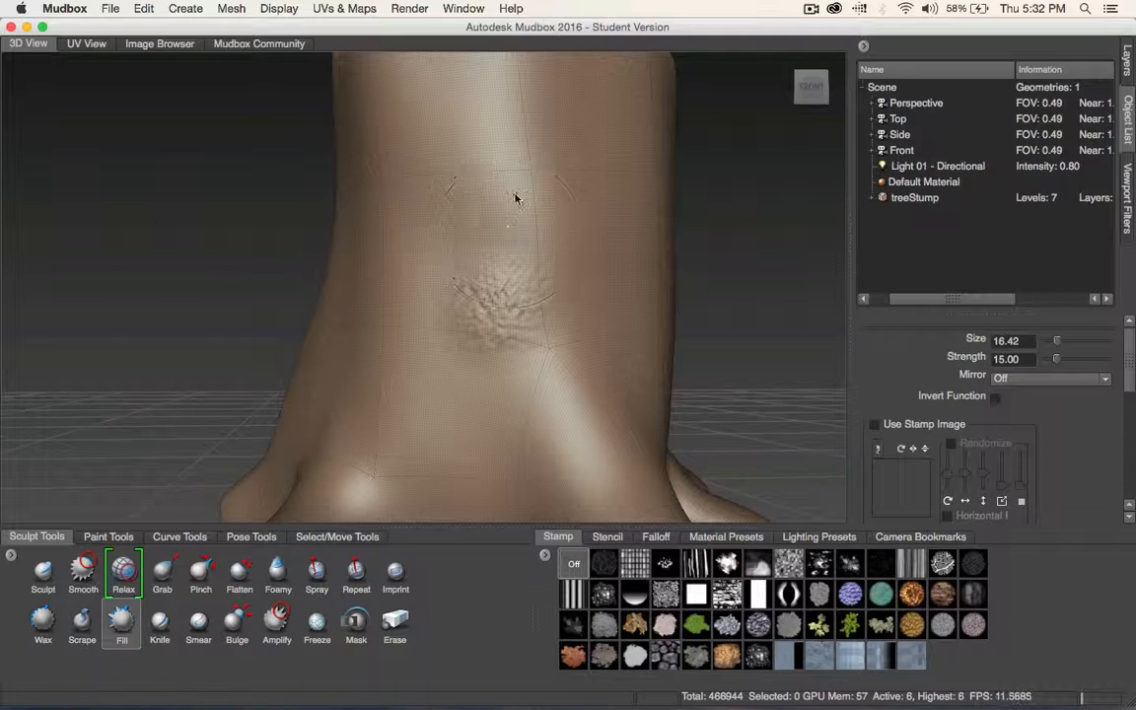
drag(517, 322, 518, 299)
key(super+z)
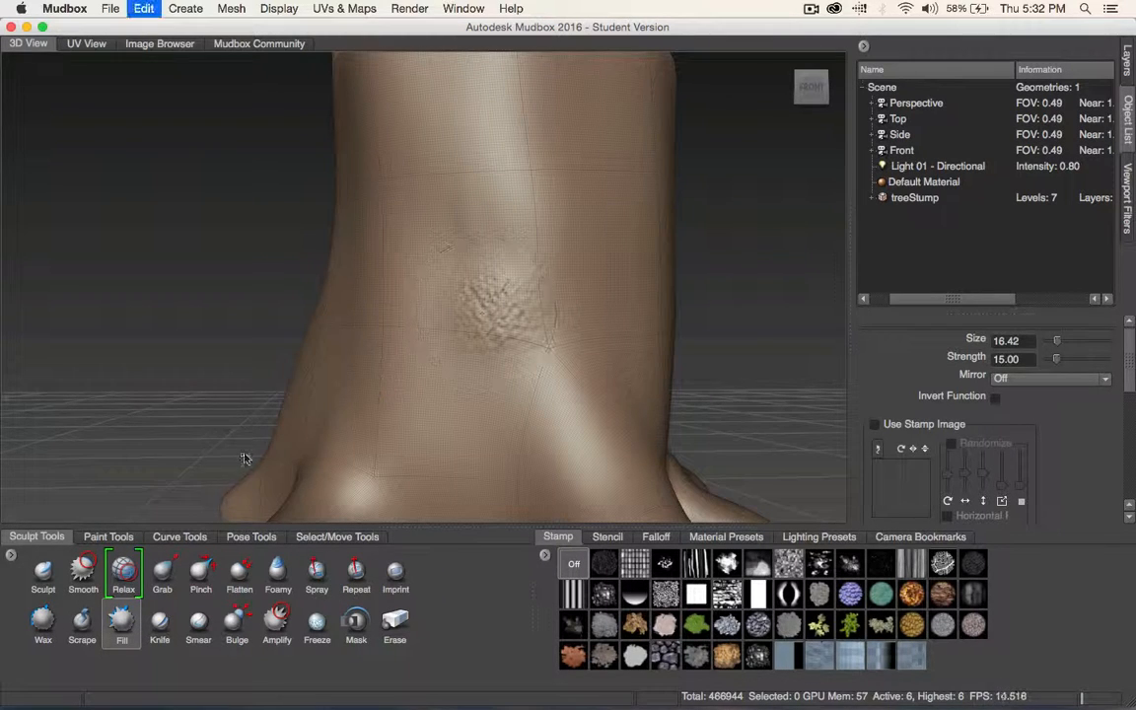
click(42, 575)
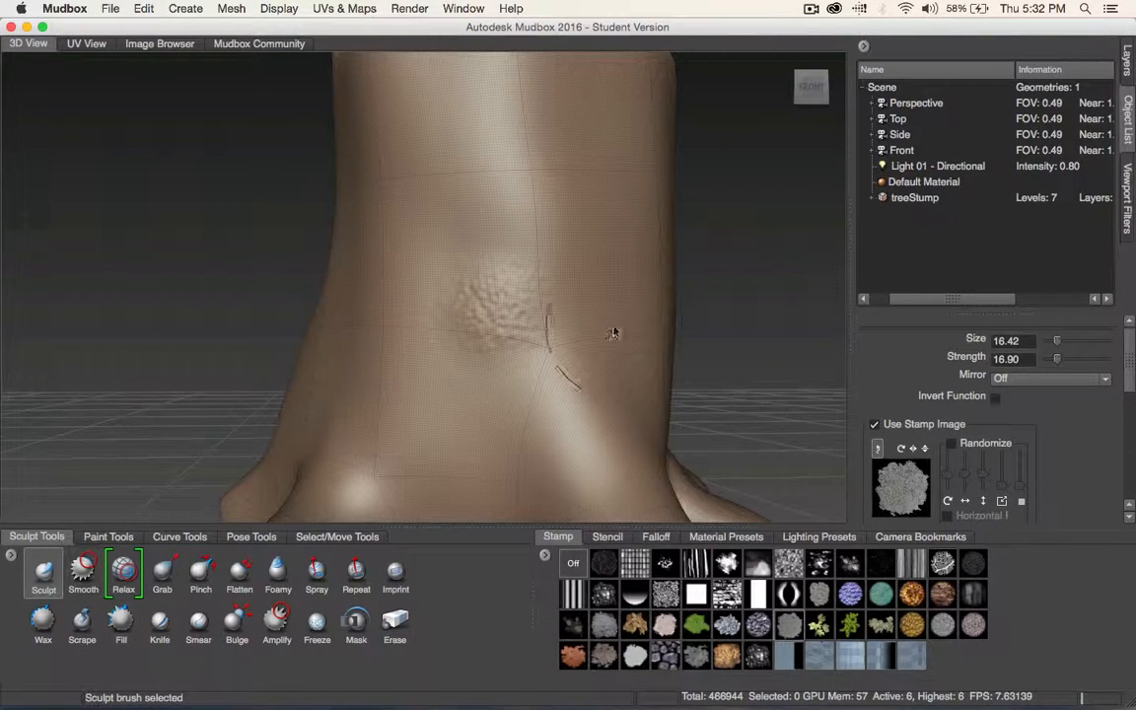
Try the grey vertical-grain stamp with an upward stroke across the trunk and undo it.
mouse_move(595, 323)
alt+mouse_down()
mouse_move(644, 322)
mouse_move(572, 357)
alt+mouse_up()
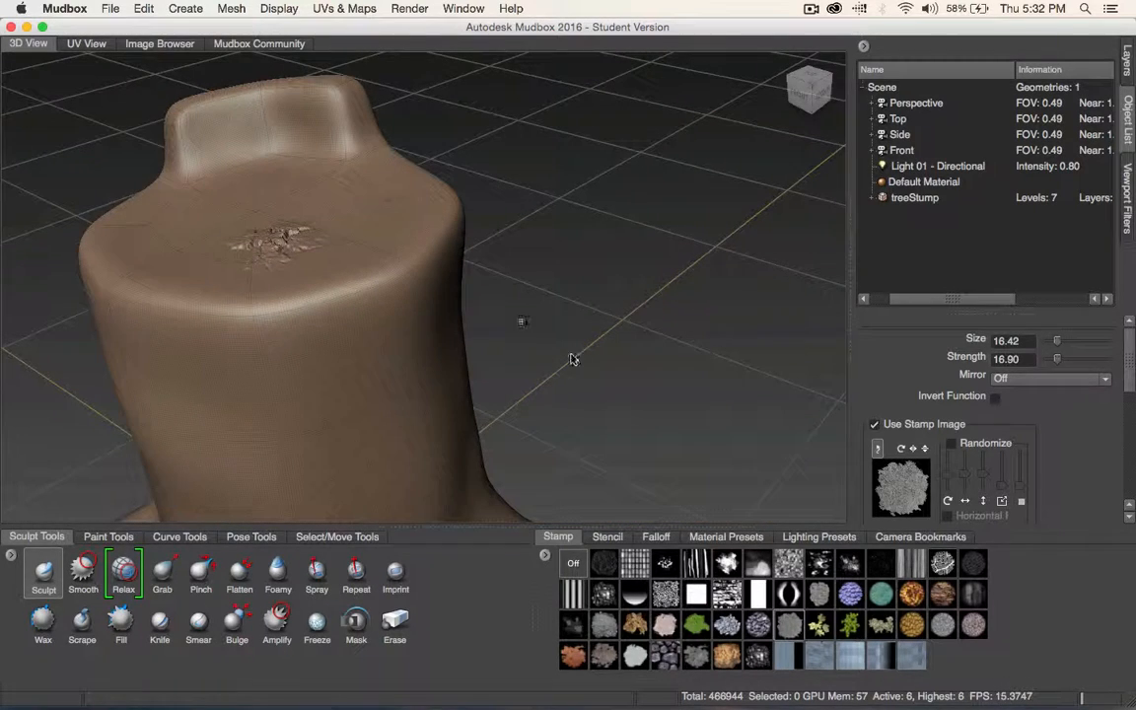
click(911, 569)
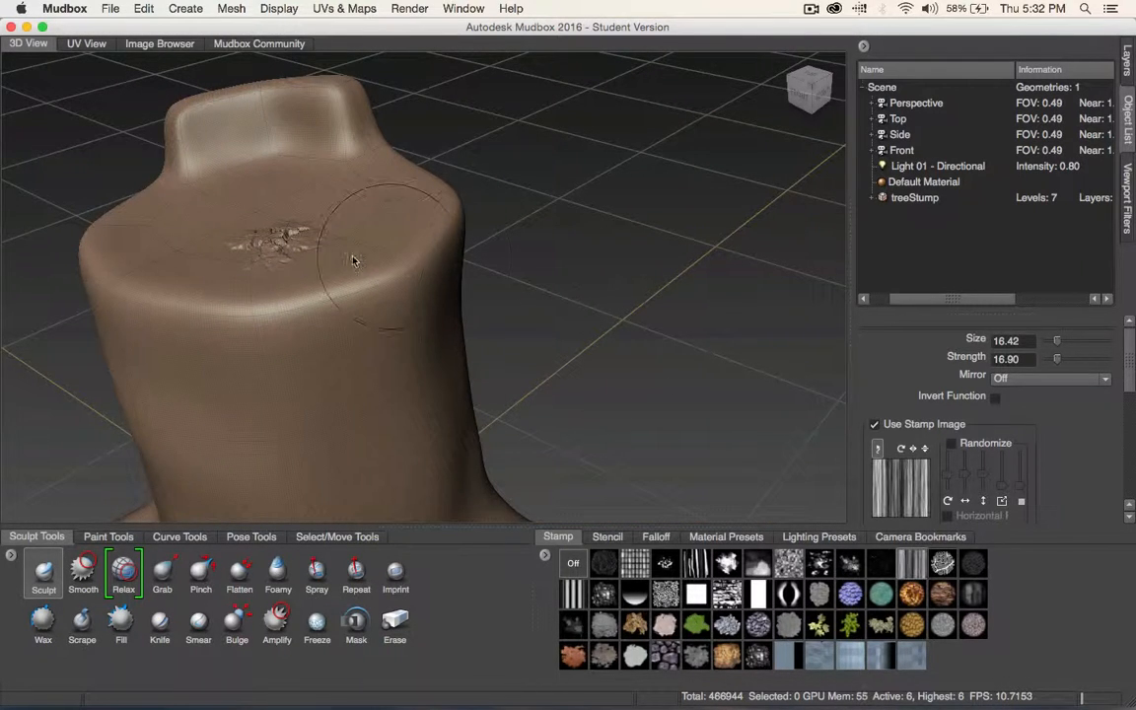
alt+drag(316, 230, 307, 270)
mouse_move(236, 405)
mouse_down()
mouse_move(265, 371)
mouse_move(342, 418)
mouse_move(345, 399)
mouse_move(440, 382)
mouse_move(493, 246)
mouse_move(534, 195)
mouse_move(511, 236)
mouse_move(453, 191)
mouse_move(390, 187)
mouse_move(463, 210)
mouse_move(479, 200)
mouse_move(597, 298)
mouse_move(570, 223)
mouse_move(471, 281)
mouse_move(411, 275)
mouse_up()
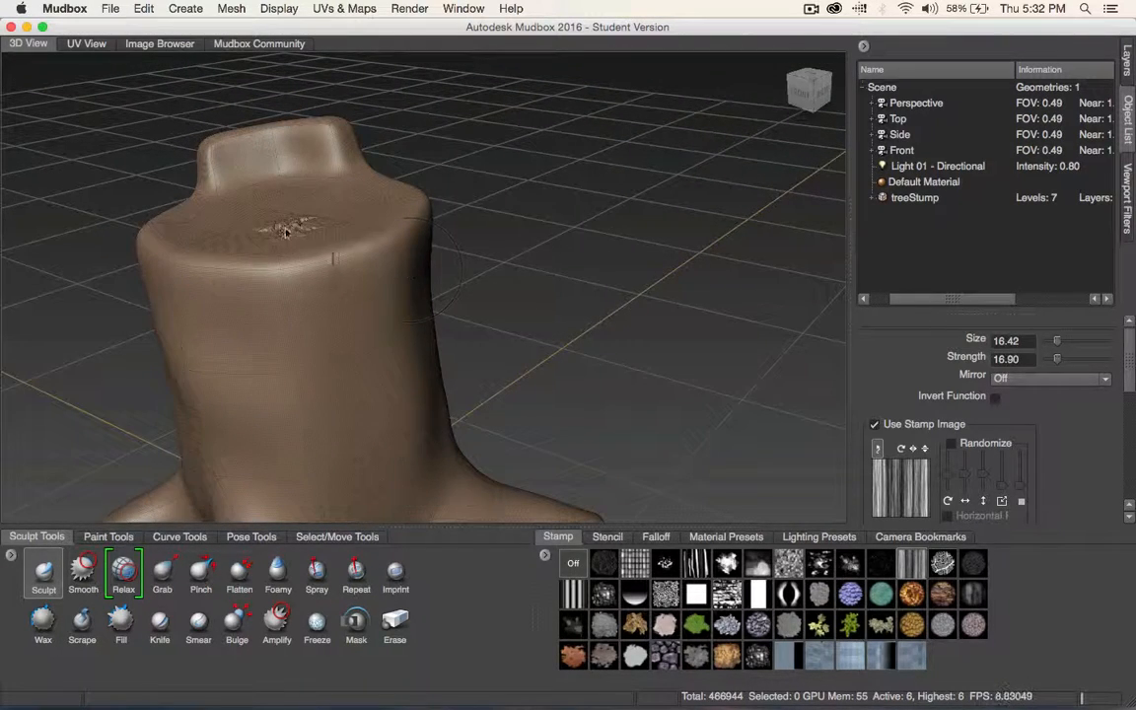
Turn off the stamp image and overlay the bw_streaksFull stencil on the stump's trunk.
click(607, 537)
click(558, 537)
click(574, 563)
click(604, 536)
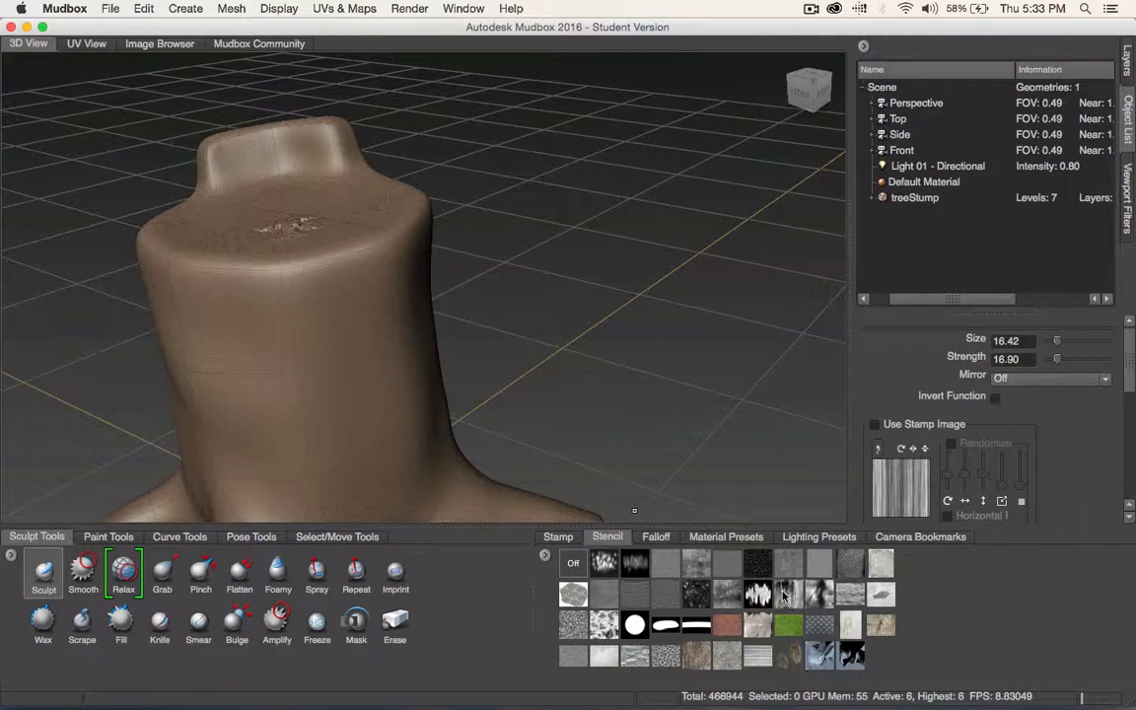
click(792, 592)
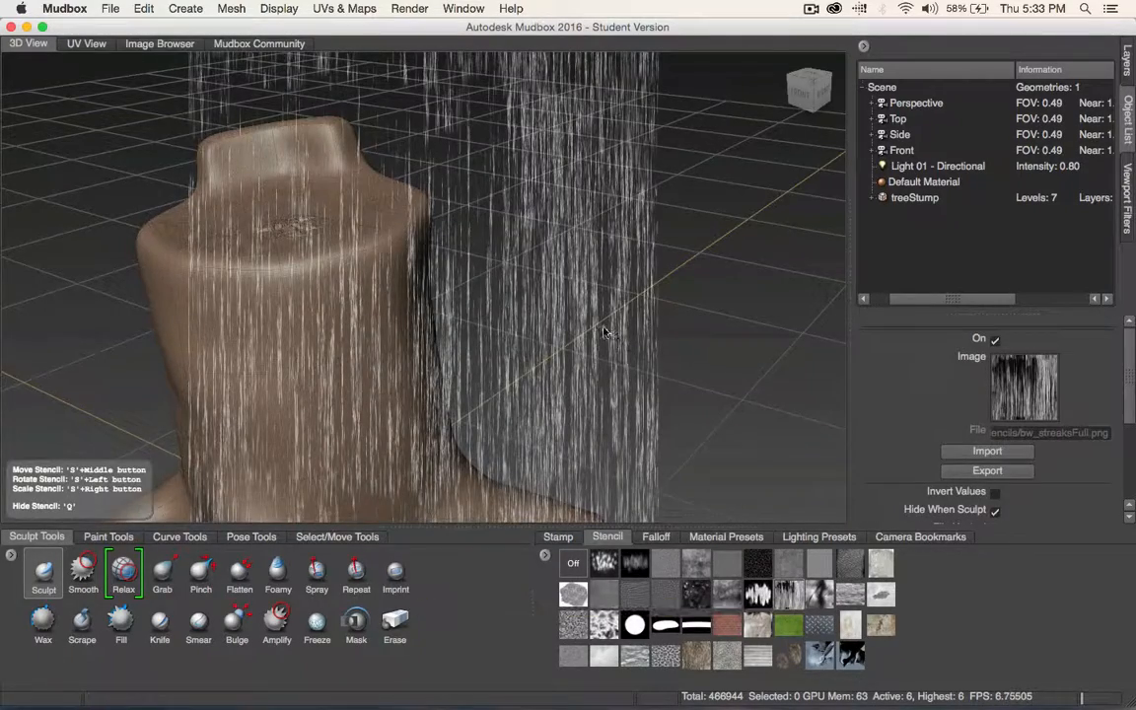
mouse_move(603, 330)
alt+mouse_down()
mouse_move(621, 309)
mouse_move(608, 291)
mouse_move(500, 195)
alt+mouse_up()
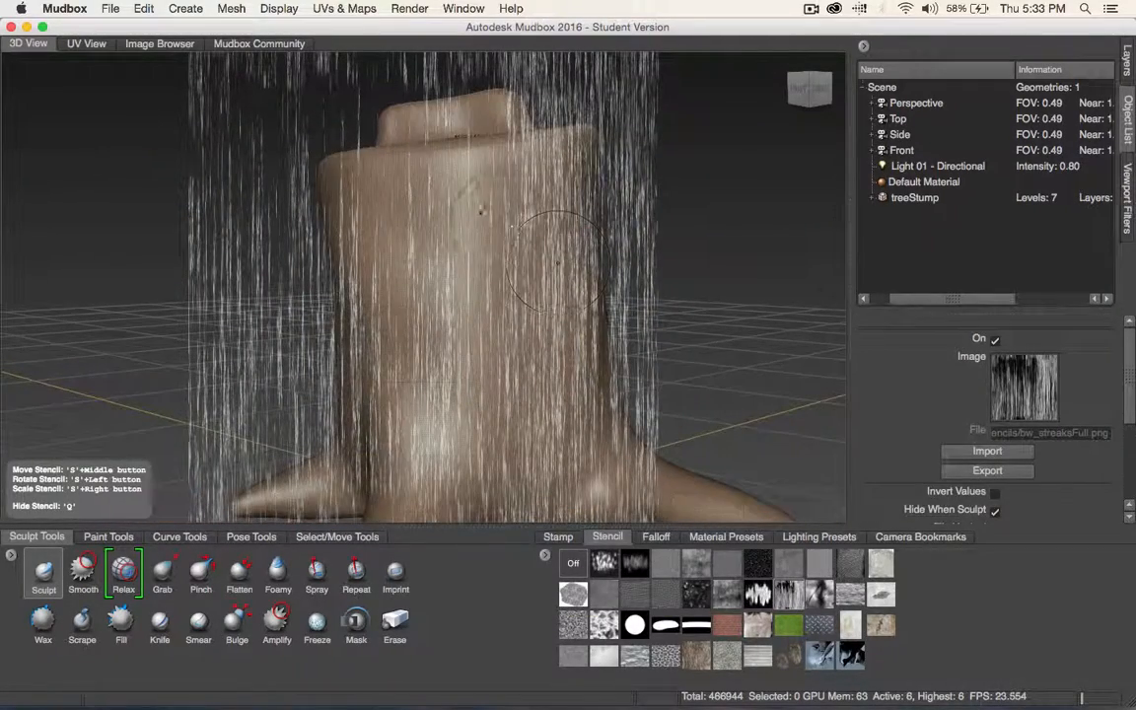
Try a vertical Sculpt stroke through the stencil down the trunk, undo it and set the strength to 7.80.
click(46, 572)
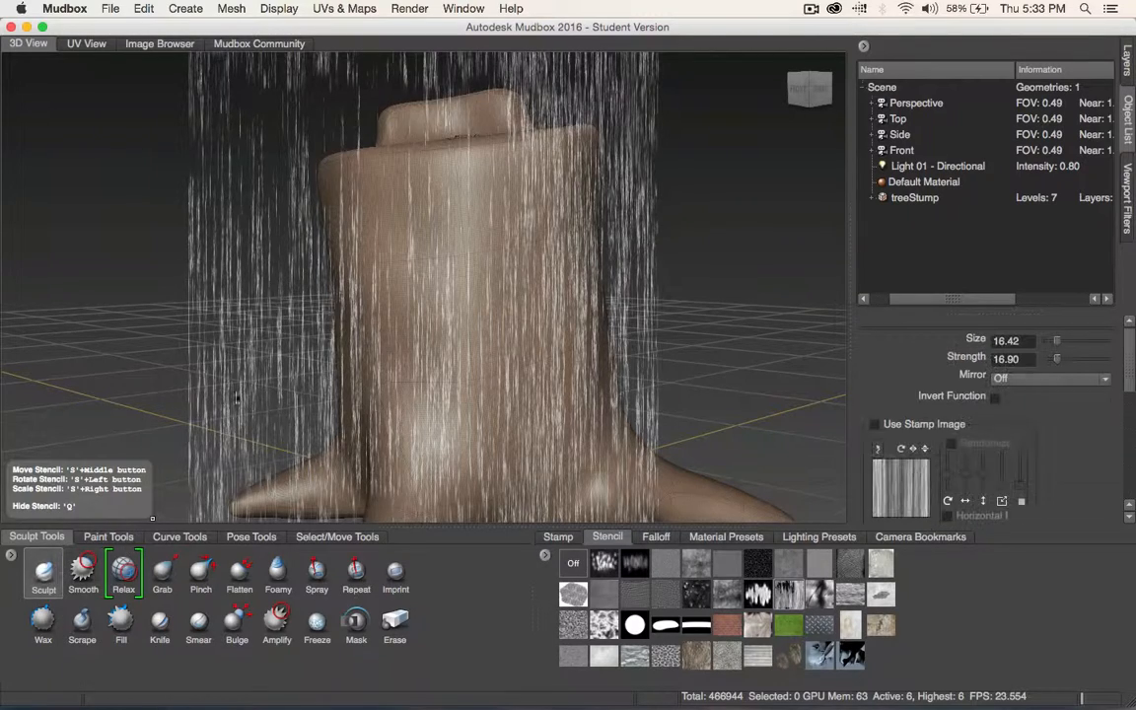
drag(419, 190, 413, 458)
key(super+z)
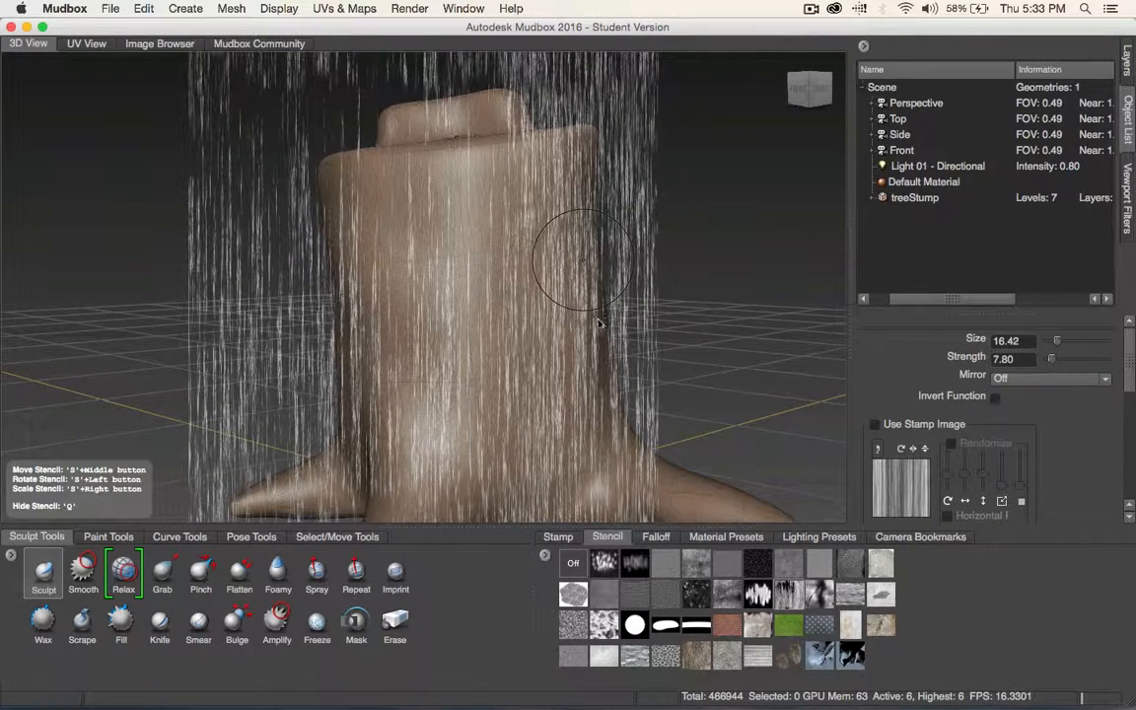
Sculpt three vertical strokes through the streaks stencil down the trunk and undo the last two.
drag(480, 173, 434, 468)
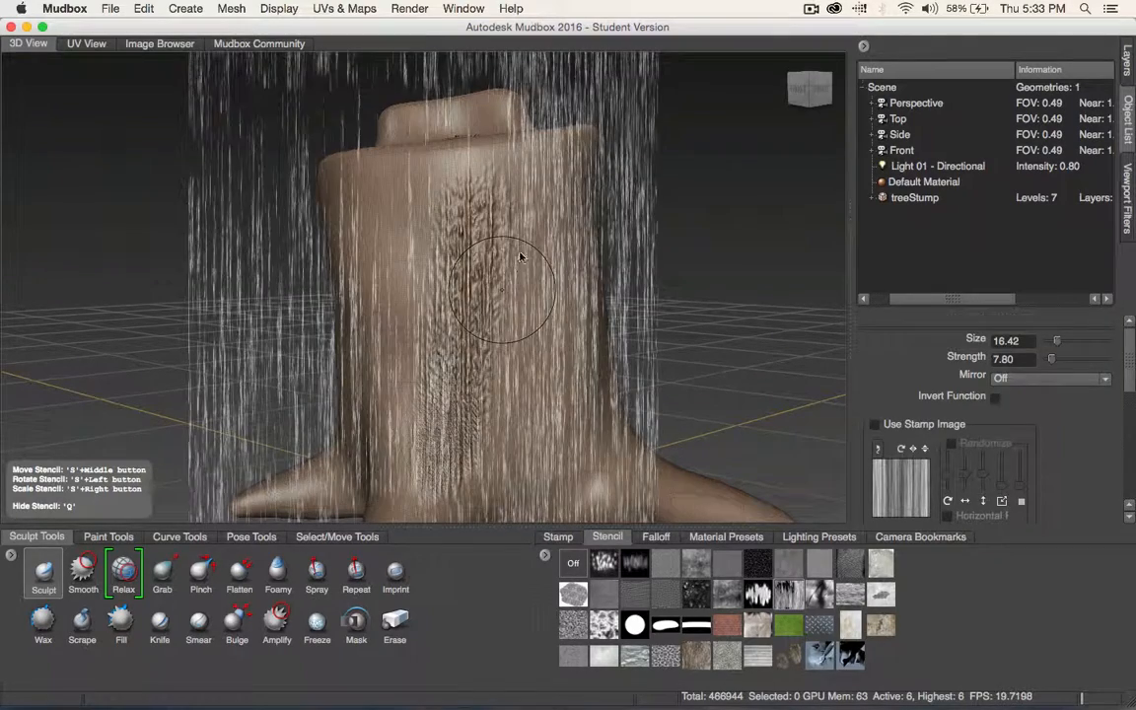
mouse_move(521, 257)
mouse_down()
mouse_move(532, 294)
mouse_move(463, 428)
mouse_move(498, 453)
mouse_up()
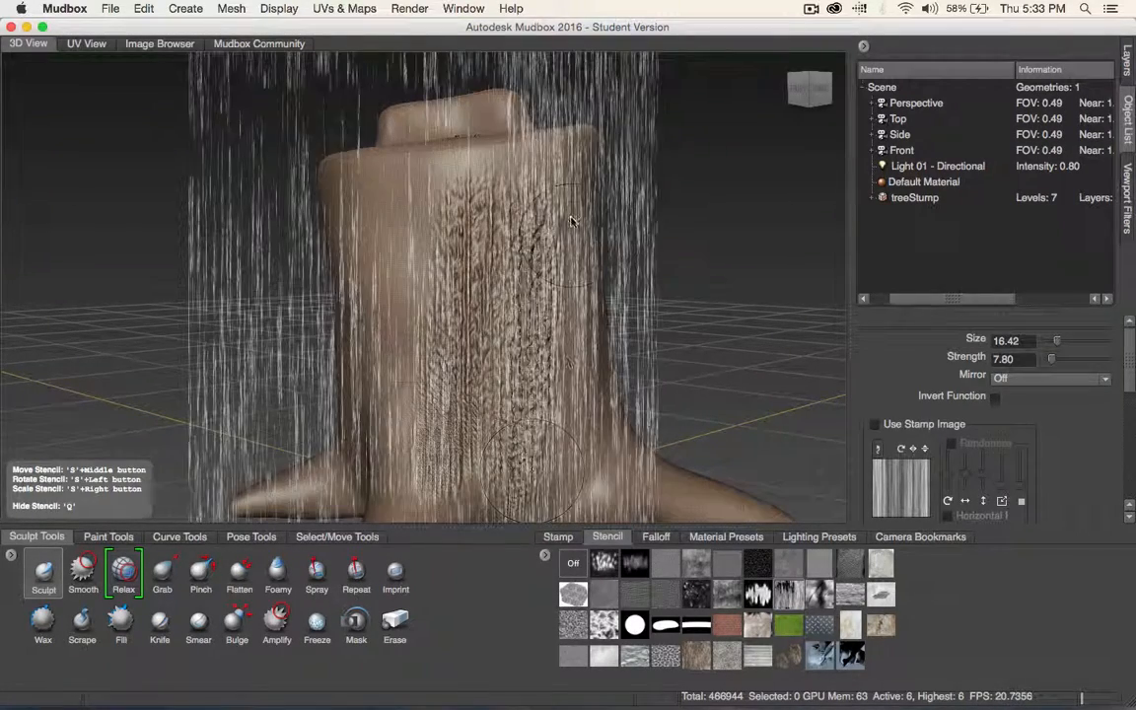
drag(572, 221, 558, 512)
key(super+z)
key(super+z)
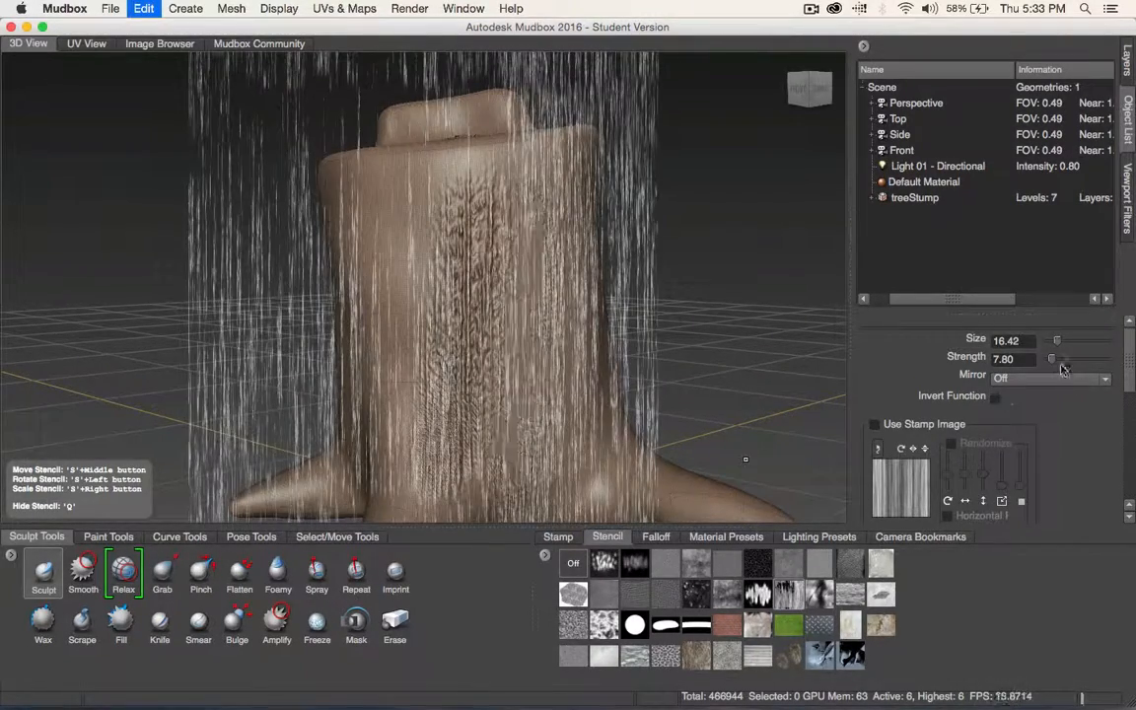
Undo the heavy streaks stroke and sculpt lighter vertical strokes through the streaks stencil around the trunk at strength 3.90.
key(super+z)
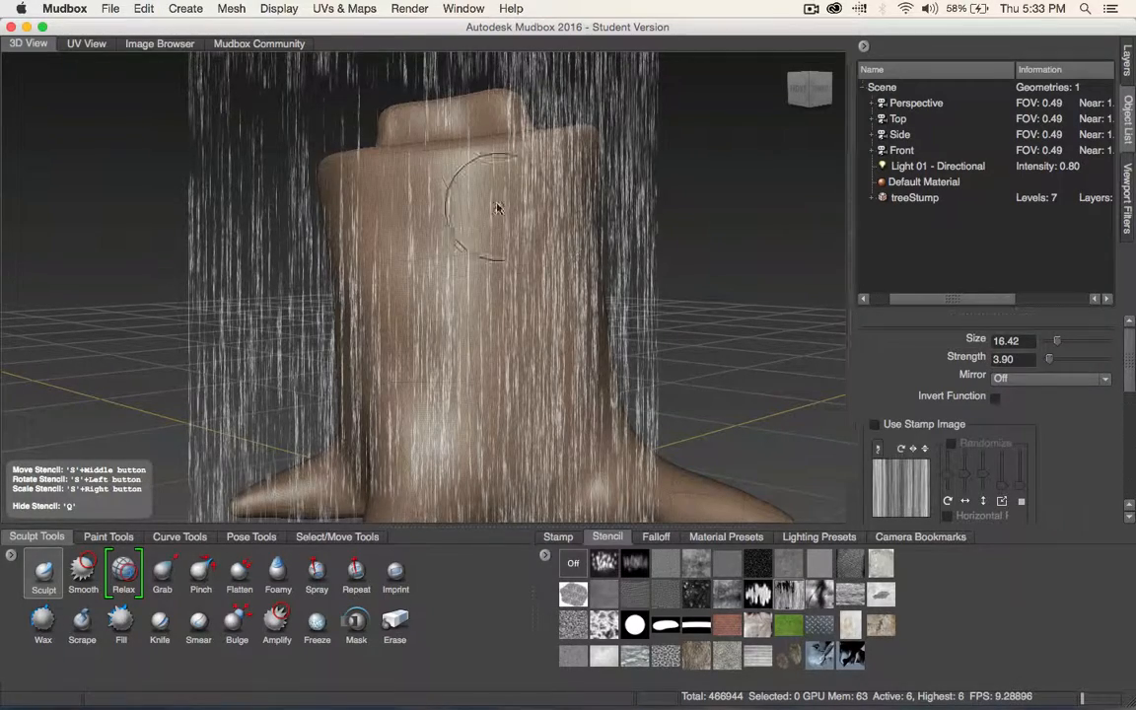
drag(497, 168, 446, 390)
drag(440, 224, 429, 434)
alt+drag(668, 322, 427, 198)
alt+drag(568, 299, 532, 330)
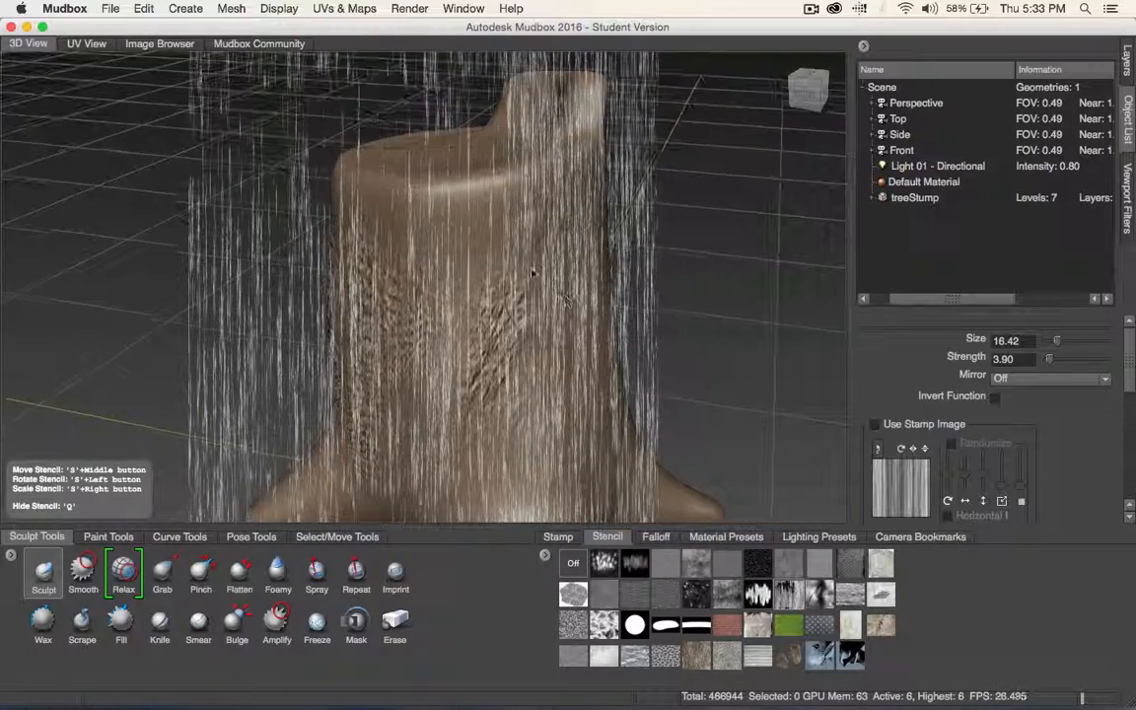
drag(493, 205, 484, 241)
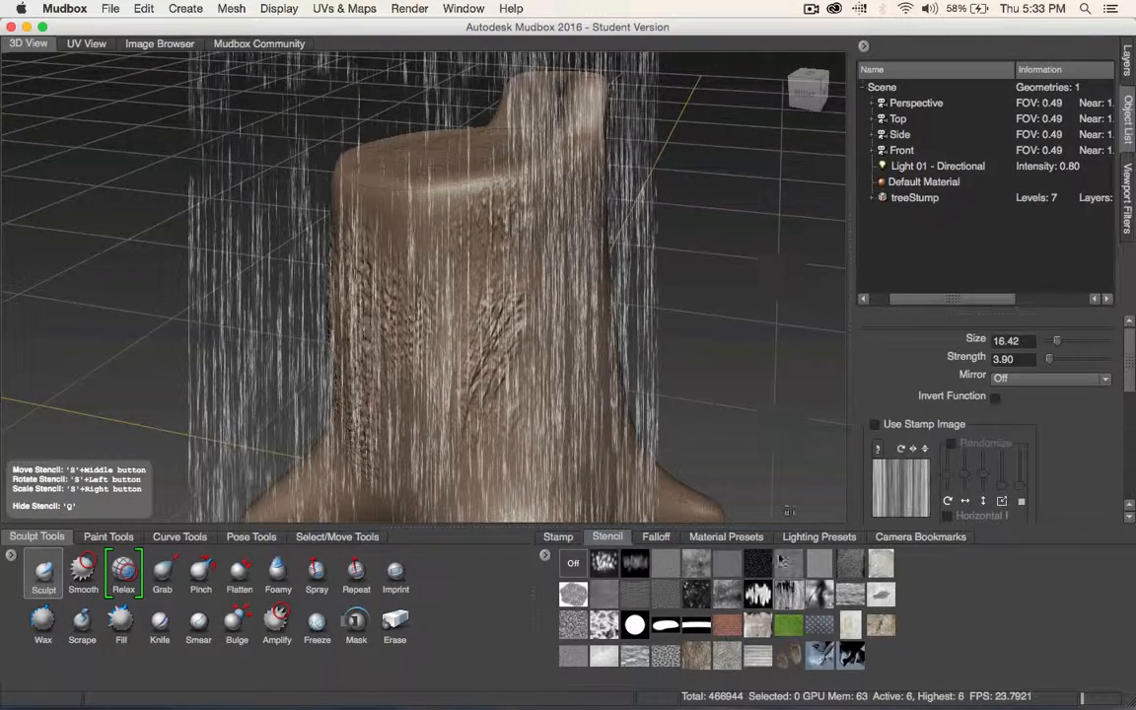
alt+drag(556, 321, 444, 178)
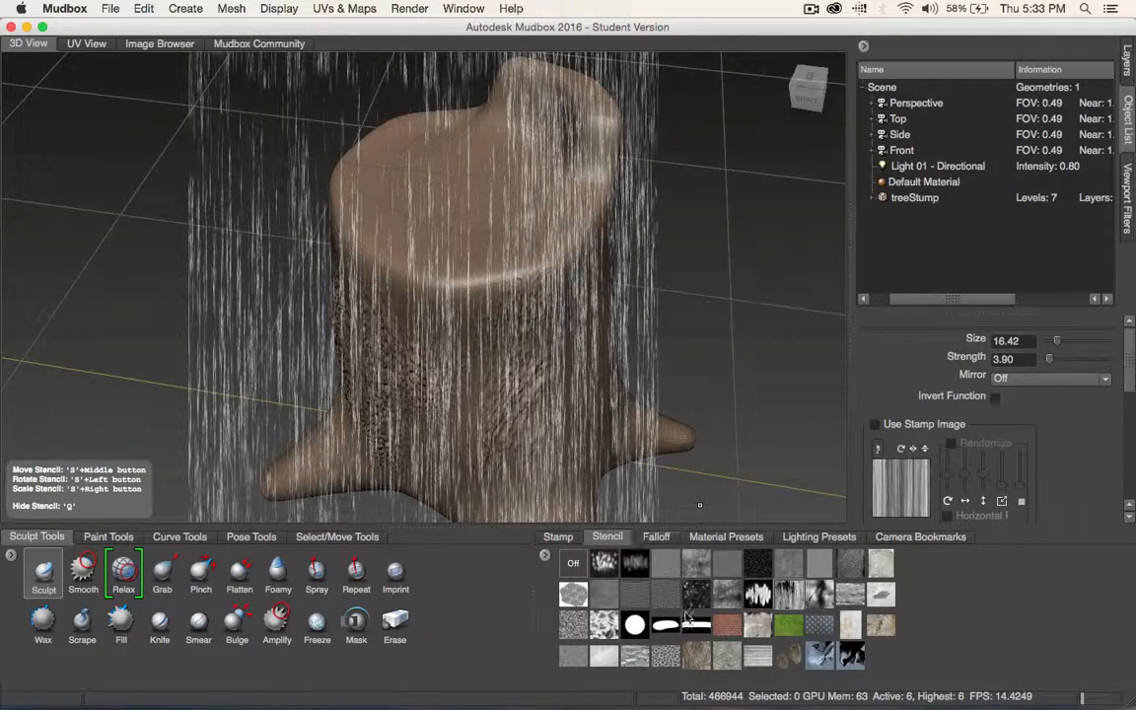
Switch the stencil to bw_skin04 and sculpt its pattern across the stump's flat top and the raised part's inner edge.
click(695, 562)
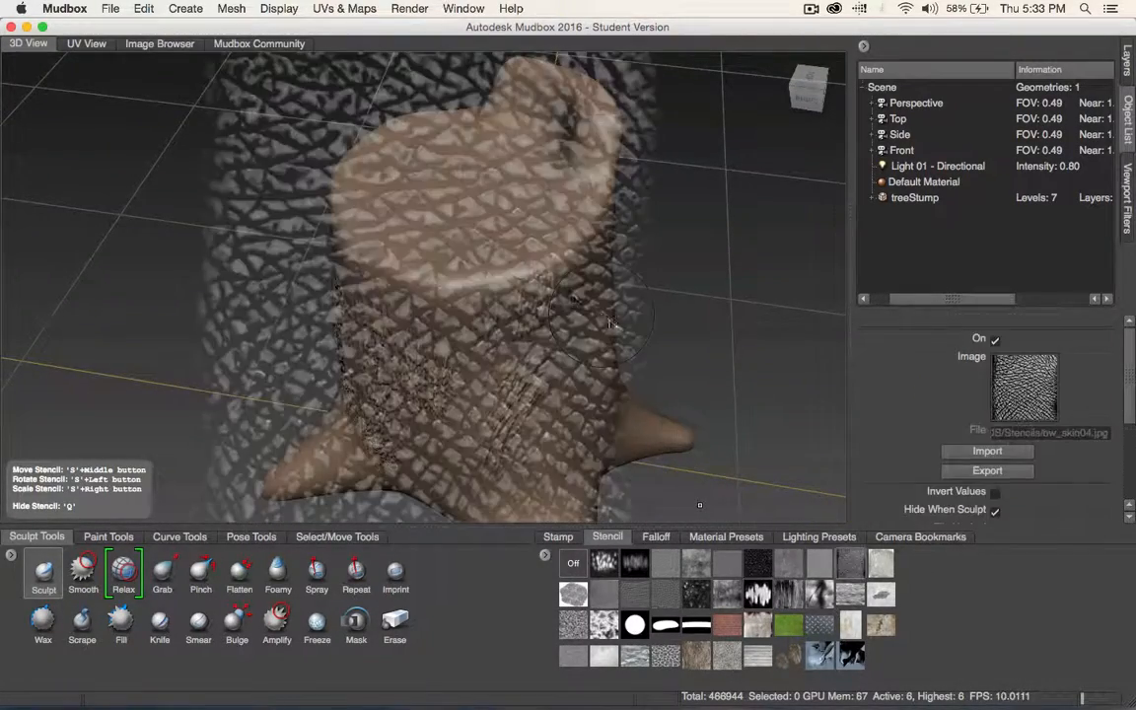
alt+drag(610, 322, 515, 314)
mouse_move(399, 216)
mouse_down()
mouse_move(420, 232)
mouse_move(389, 291)
mouse_move(404, 365)
mouse_move(483, 350)
mouse_move(511, 230)
mouse_move(424, 168)
mouse_move(471, 317)
mouse_up()
mouse_move(562, 312)
mouse_down()
mouse_move(369, 241)
mouse_move(340, 182)
mouse_move(449, 156)
mouse_move(476, 169)
mouse_move(496, 210)
mouse_move(526, 150)
mouse_move(594, 205)
mouse_up()
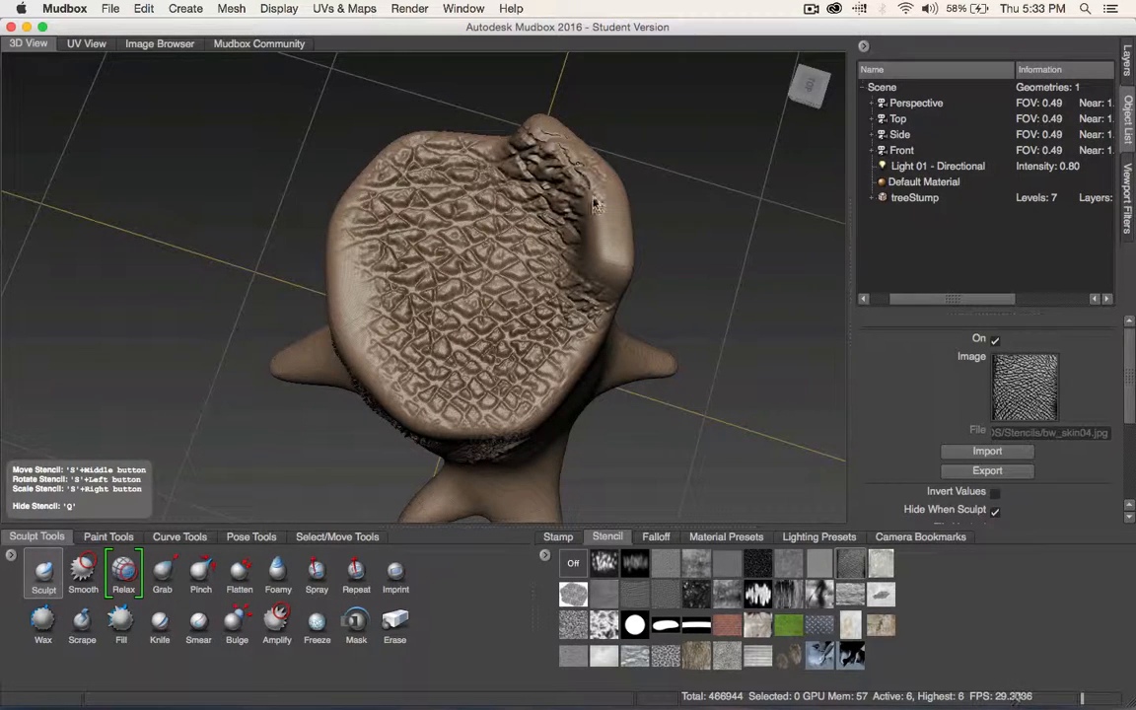
drag(595, 266, 590, 292)
Continue sculpting through the bw_skin04 stencil over the rest of the top and down the sides of the trunk.
alt+drag(493, 316, 572, 232)
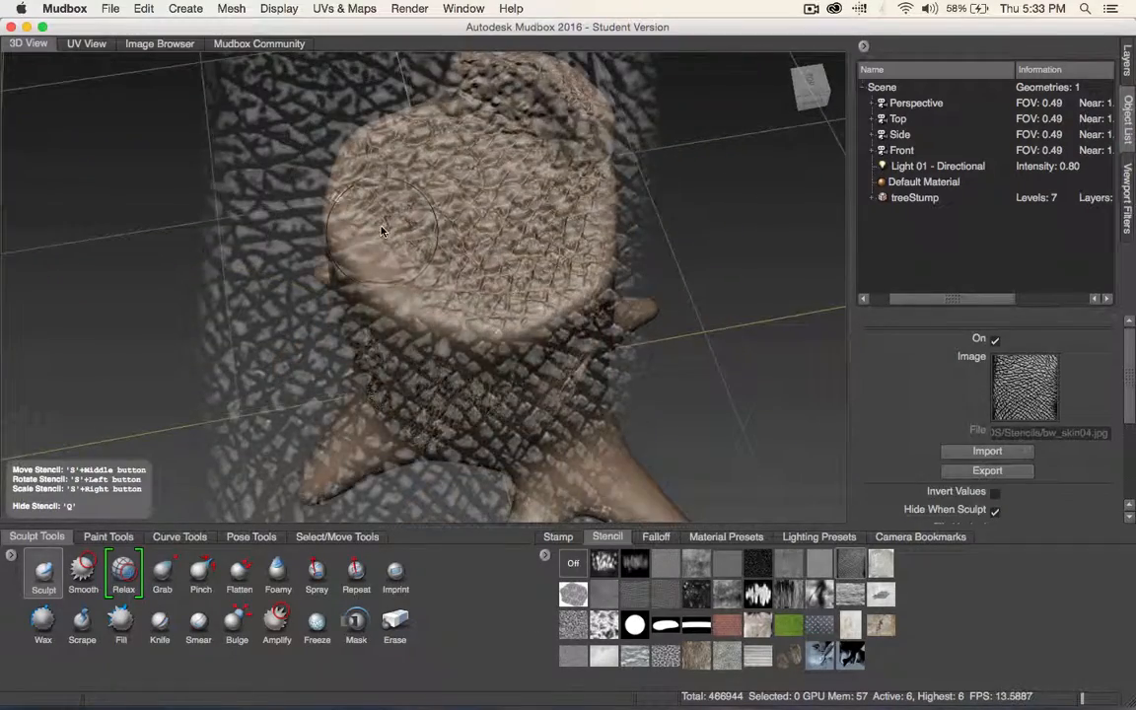
mouse_move(380, 188)
mouse_down()
mouse_move(461, 306)
mouse_move(484, 303)
mouse_up()
alt+drag(537, 300, 582, 172)
mouse_move(464, 192)
mouse_down()
mouse_move(325, 232)
mouse_move(345, 414)
mouse_move(365, 316)
mouse_up()
mouse_move(534, 203)
mouse_down()
mouse_move(506, 330)
mouse_move(483, 360)
mouse_move(597, 170)
mouse_move(559, 321)
mouse_move(522, 242)
mouse_up()
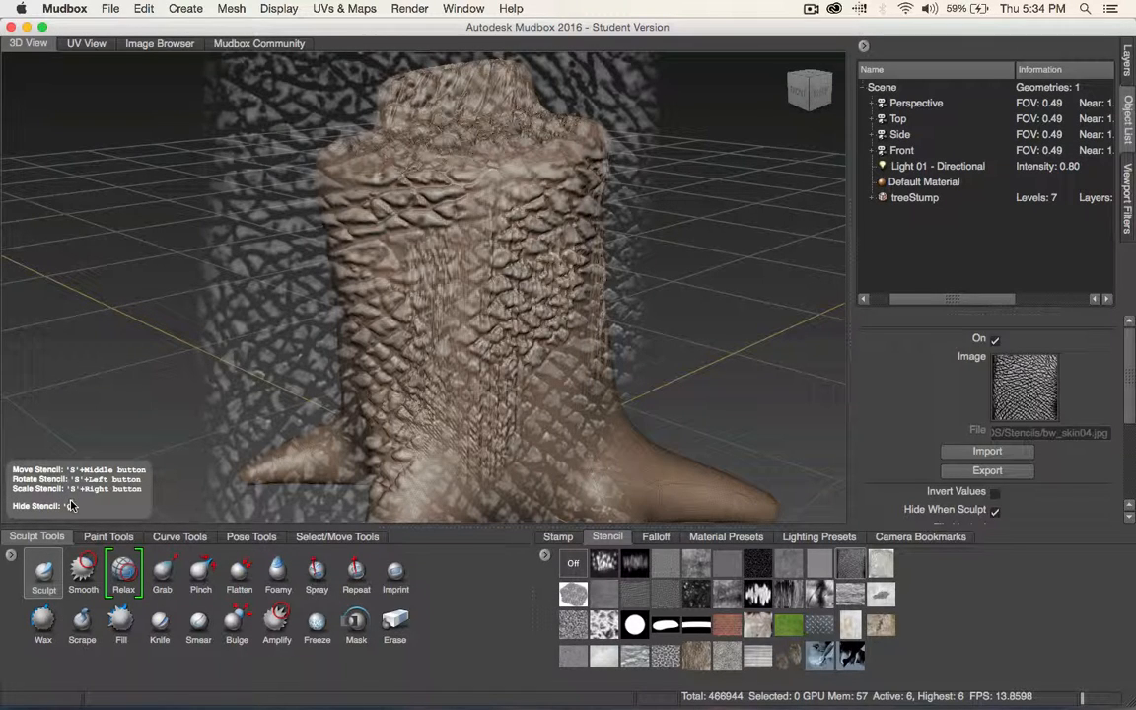
Hide the stencil overlay and inspect the sculpted bark detail around the trunk.
key(q)
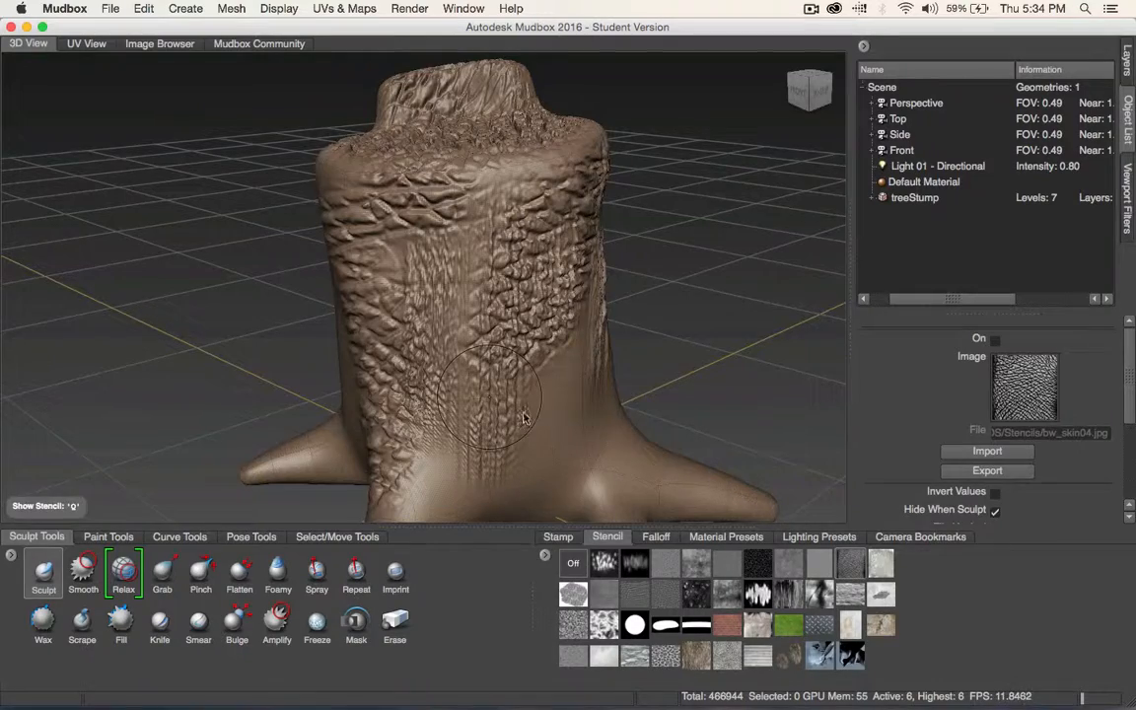
mouse_move(473, 370)
alt+mouse_down()
mouse_move(637, 320)
mouse_move(563, 355)
mouse_move(634, 294)
alt+mouse_up()
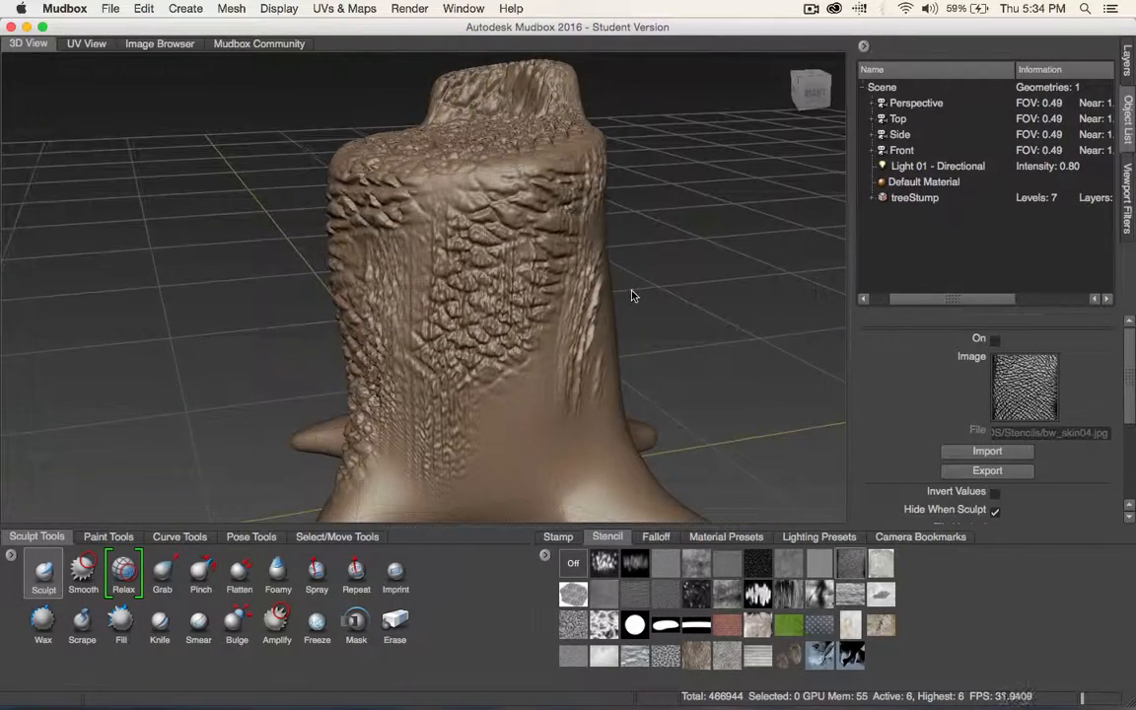
alt+drag(734, 296, 467, 251)
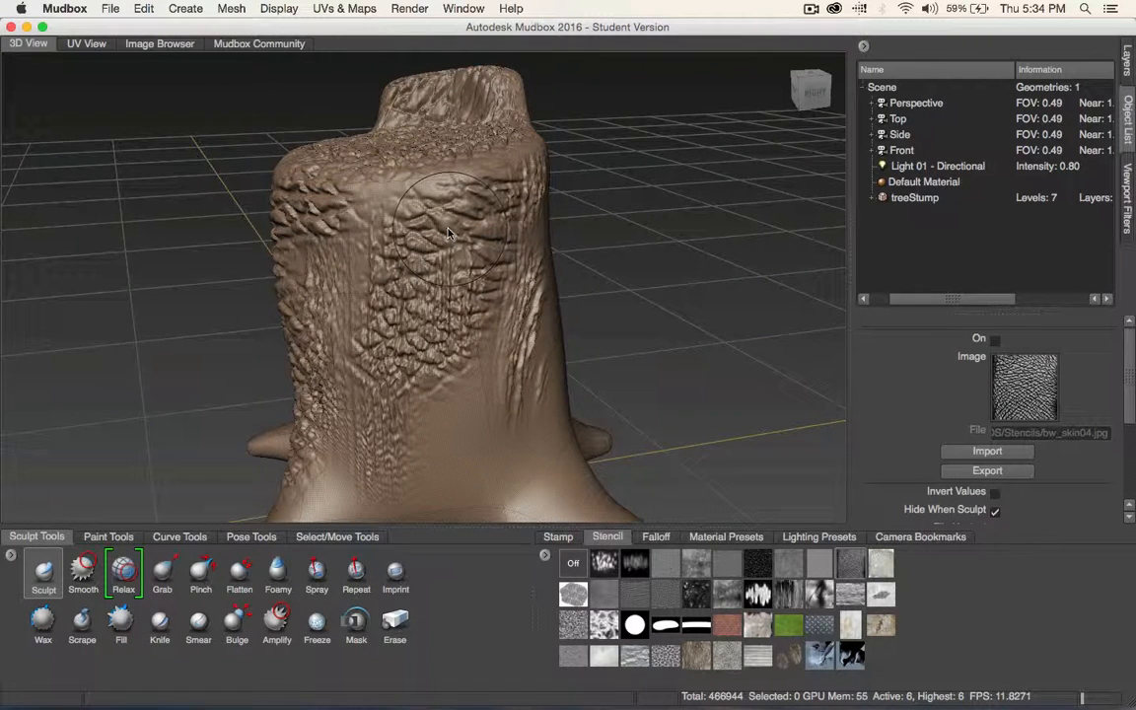
Set up a new texture map extraction that generates a normal map with the base file name norm.
click(345, 8)
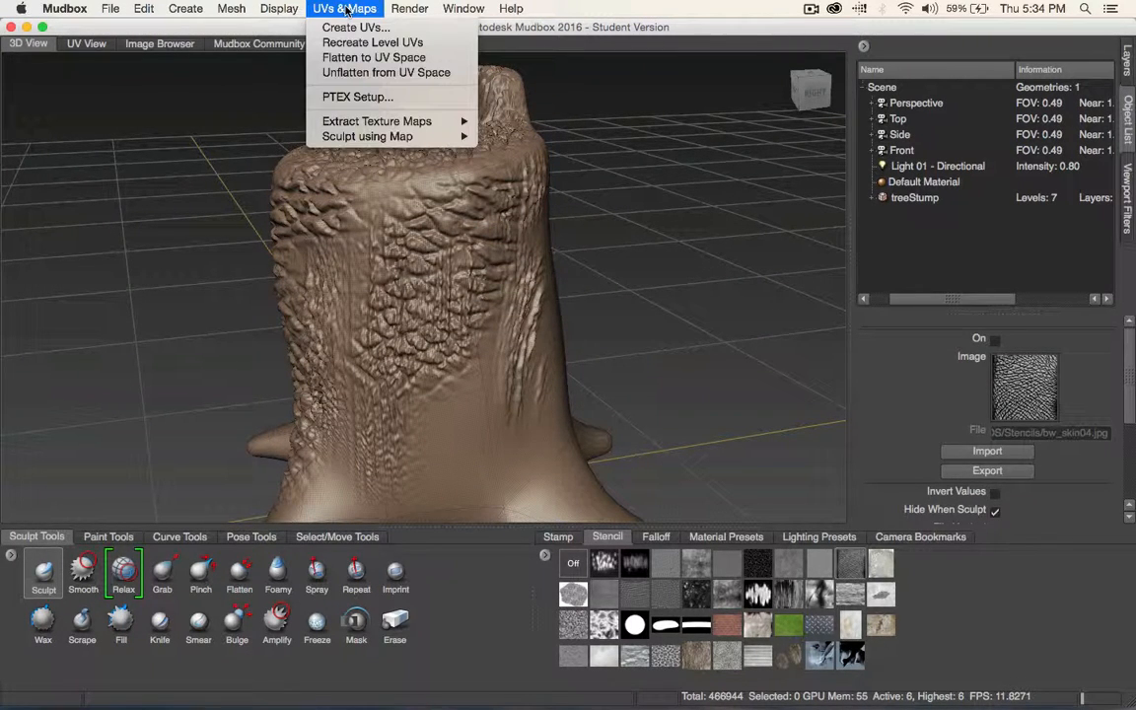
mouse_move(312, 120)
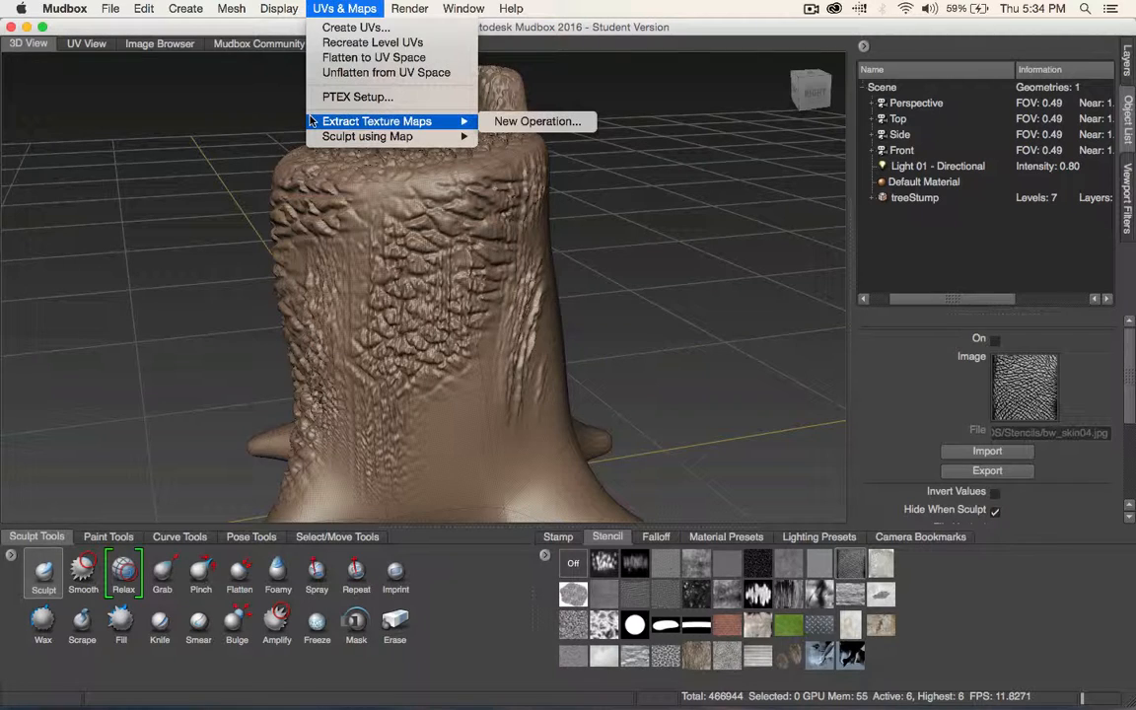
click(537, 122)
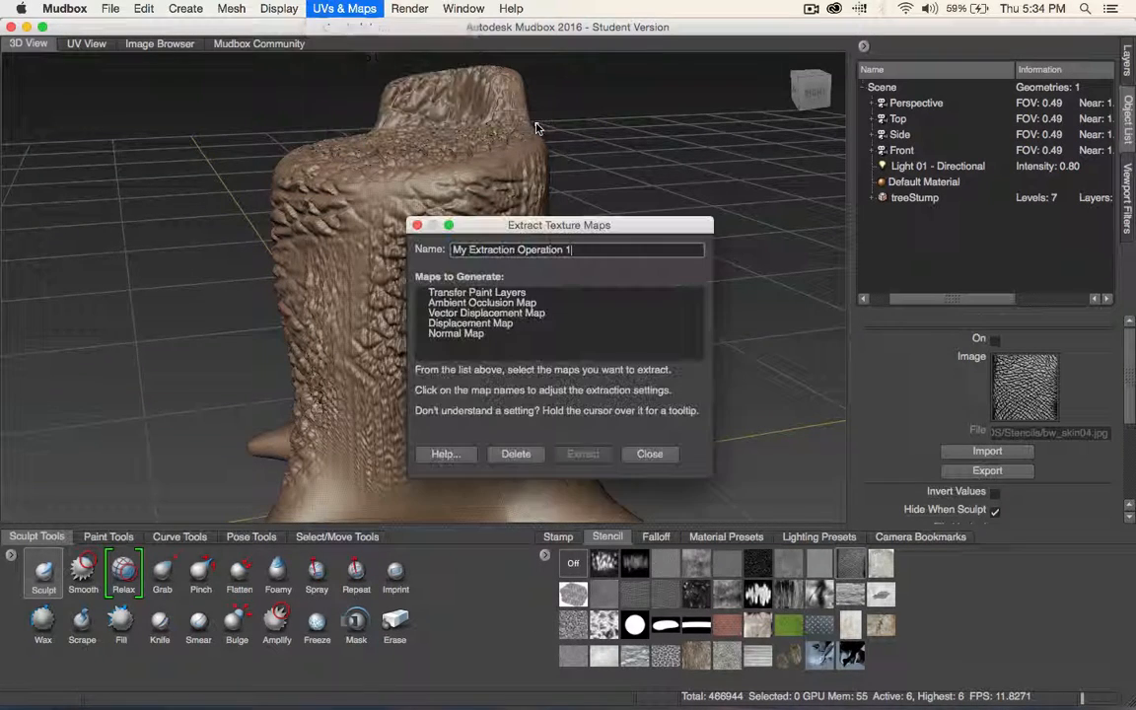
click(443, 335)
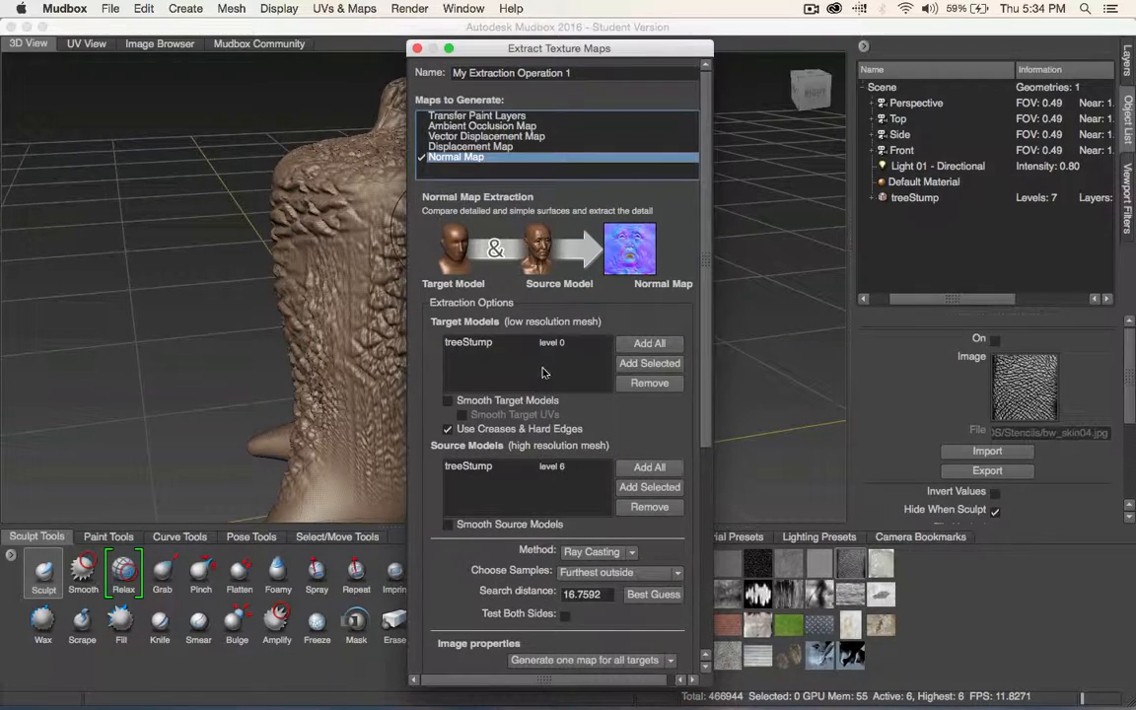
scroll(705, 435, down, 8)
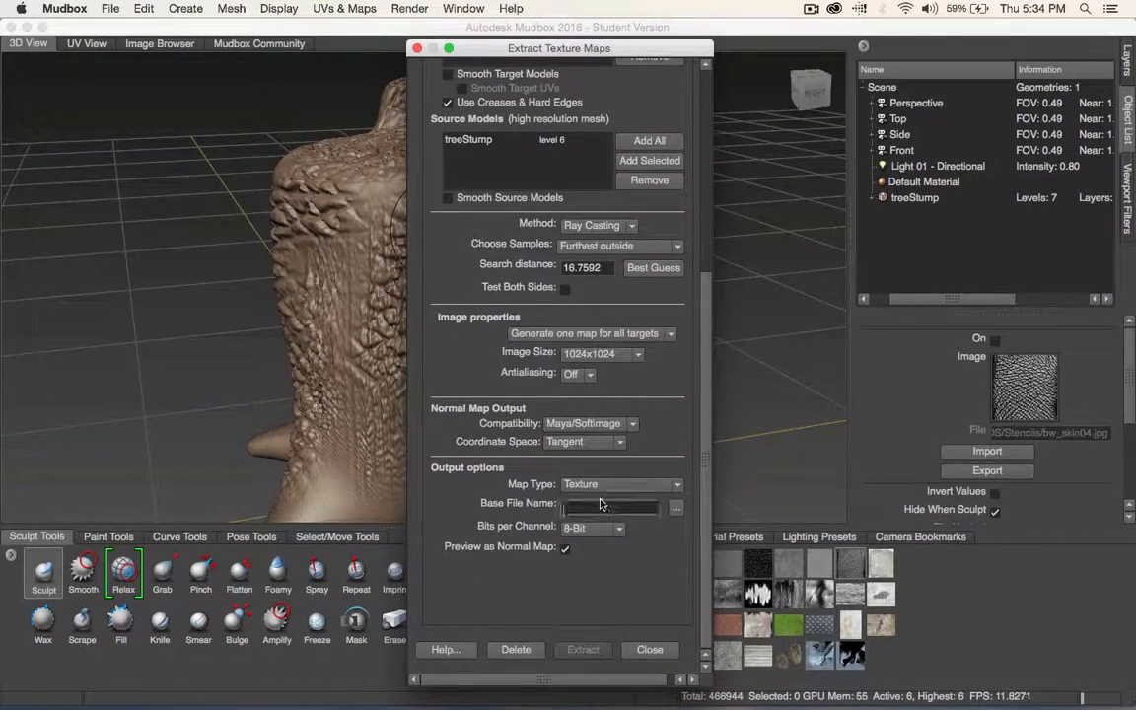
text(norm)
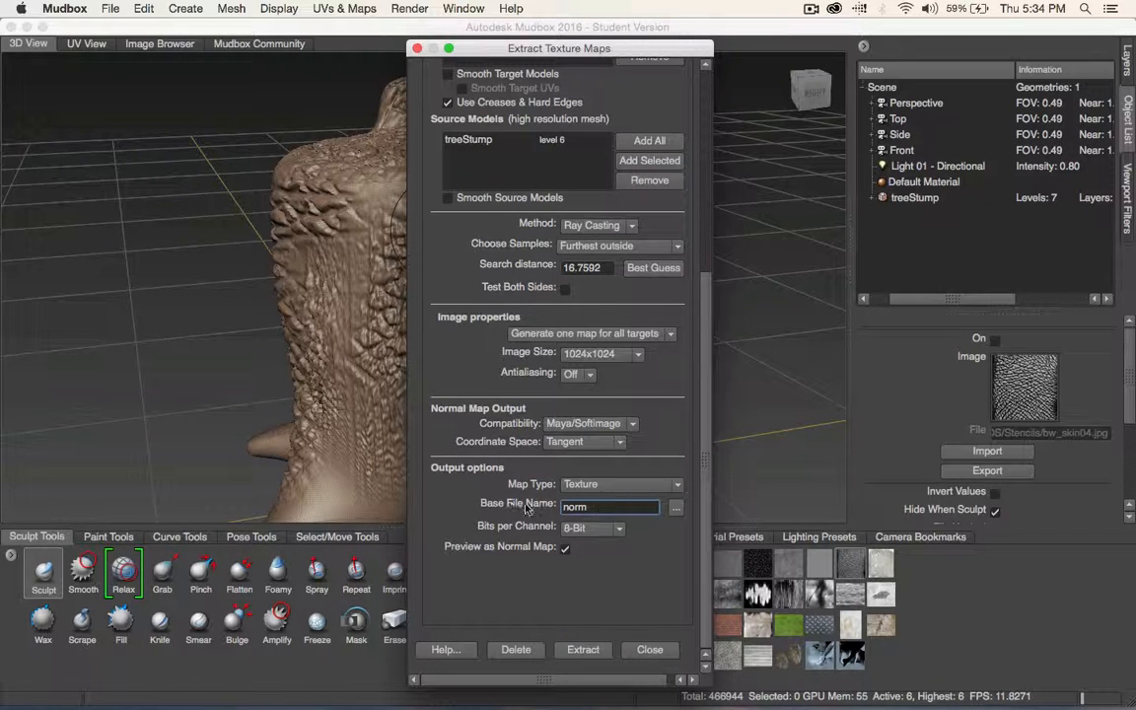
Run the normal map extraction, close its results and look over the stump with the map applied.
click(584, 650)
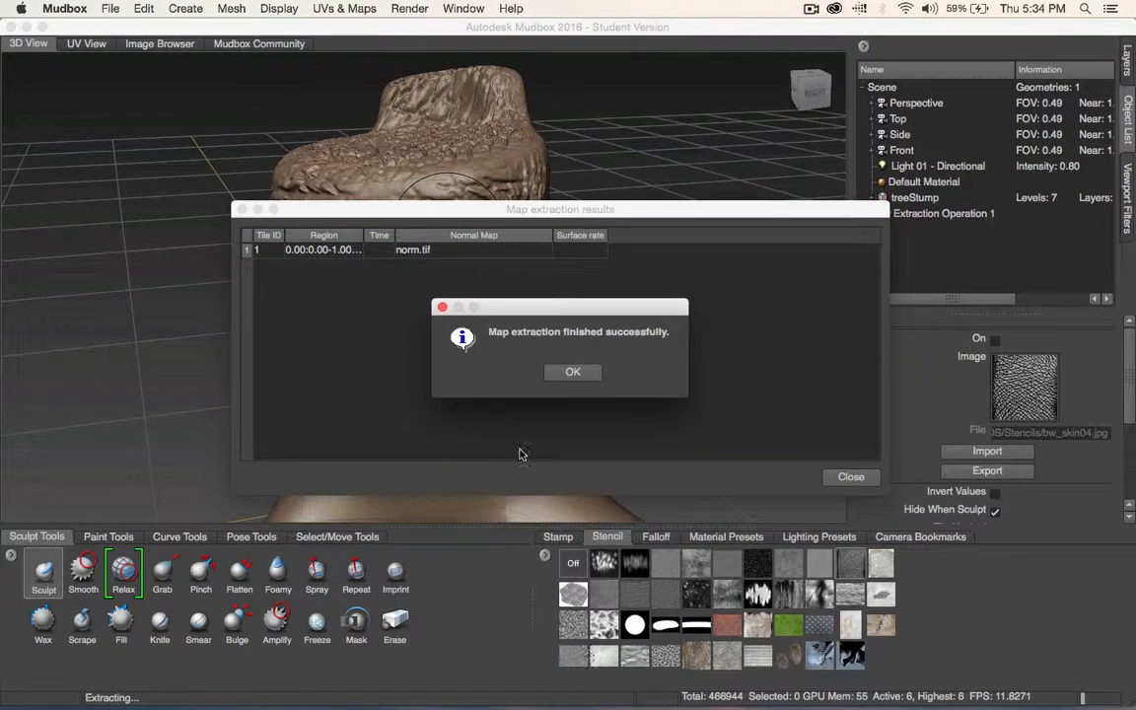
click(575, 372)
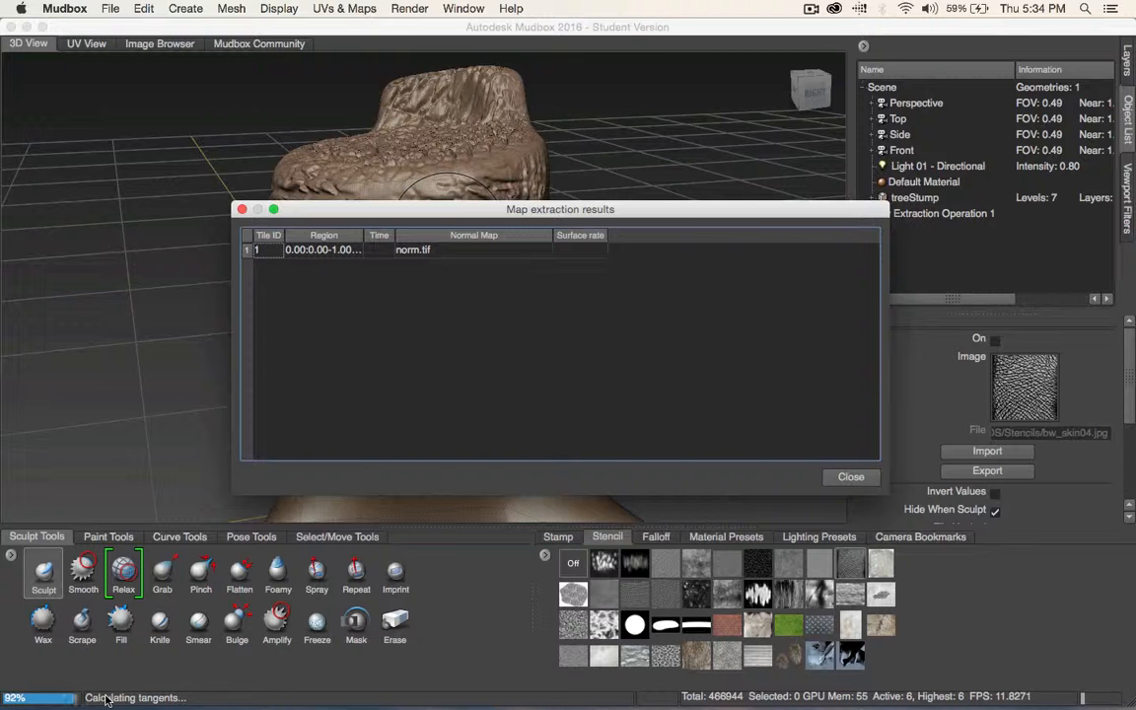
click(841, 478)
alt+drag(458, 266, 517, 248)
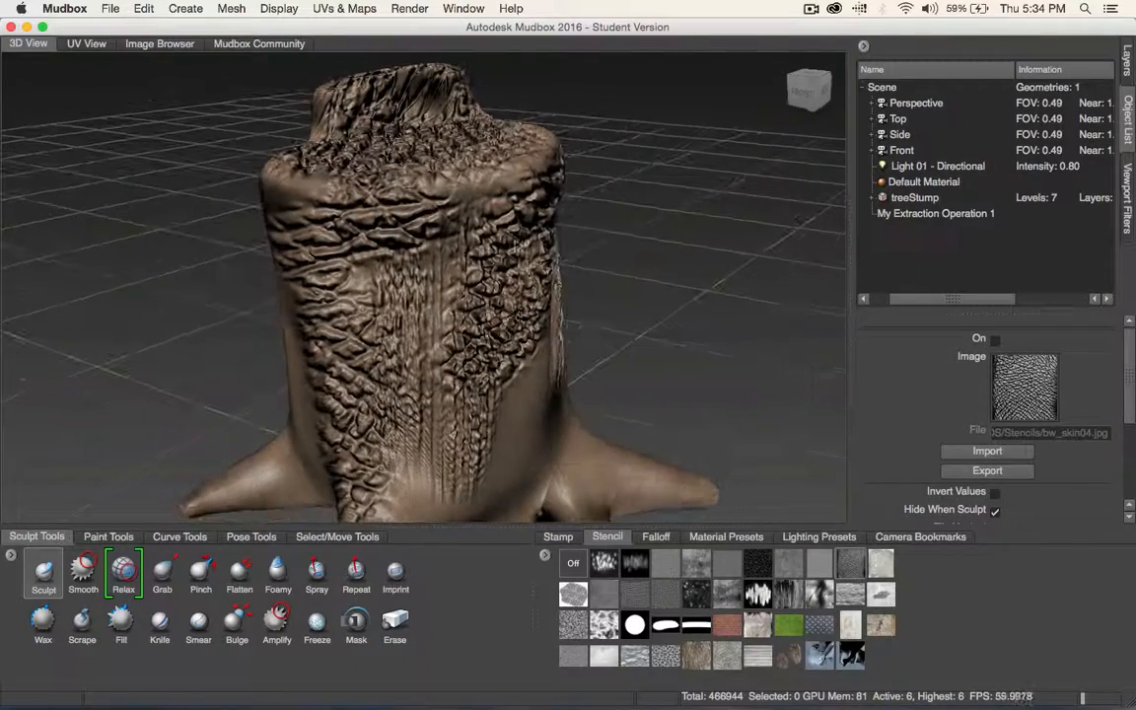
Send the entire scene to Maya, using base meshes instead of the current level and keeping the default texture paths.
click(113, 9)
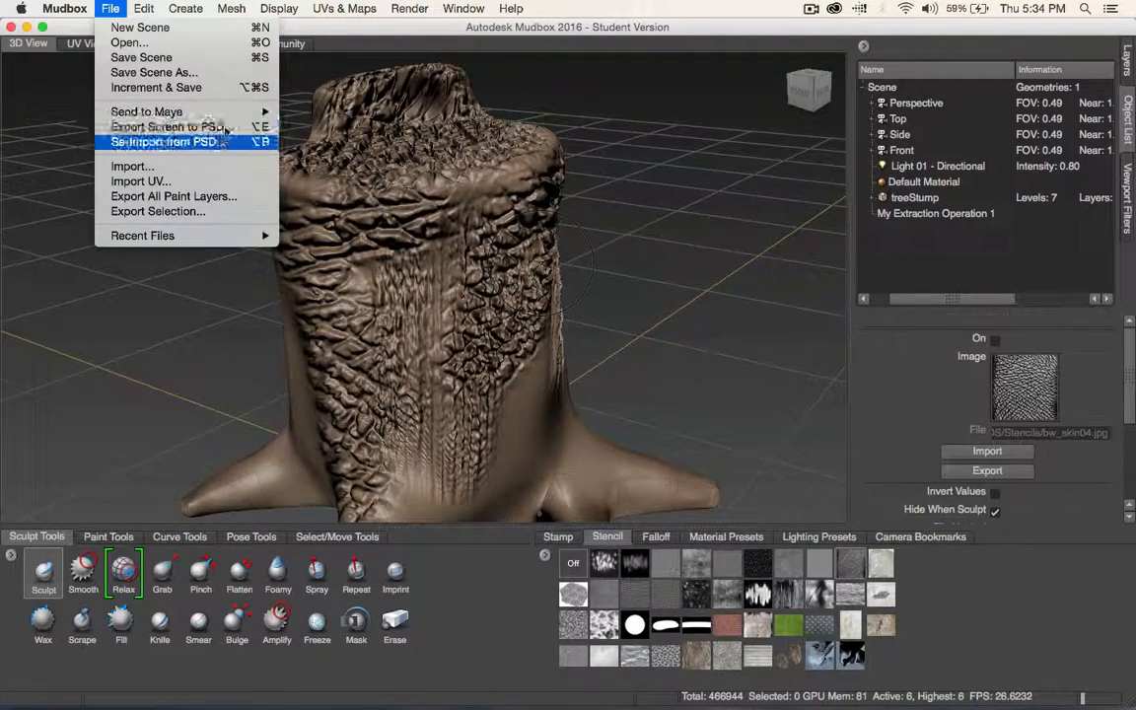
mouse_move(197, 112)
click(357, 112)
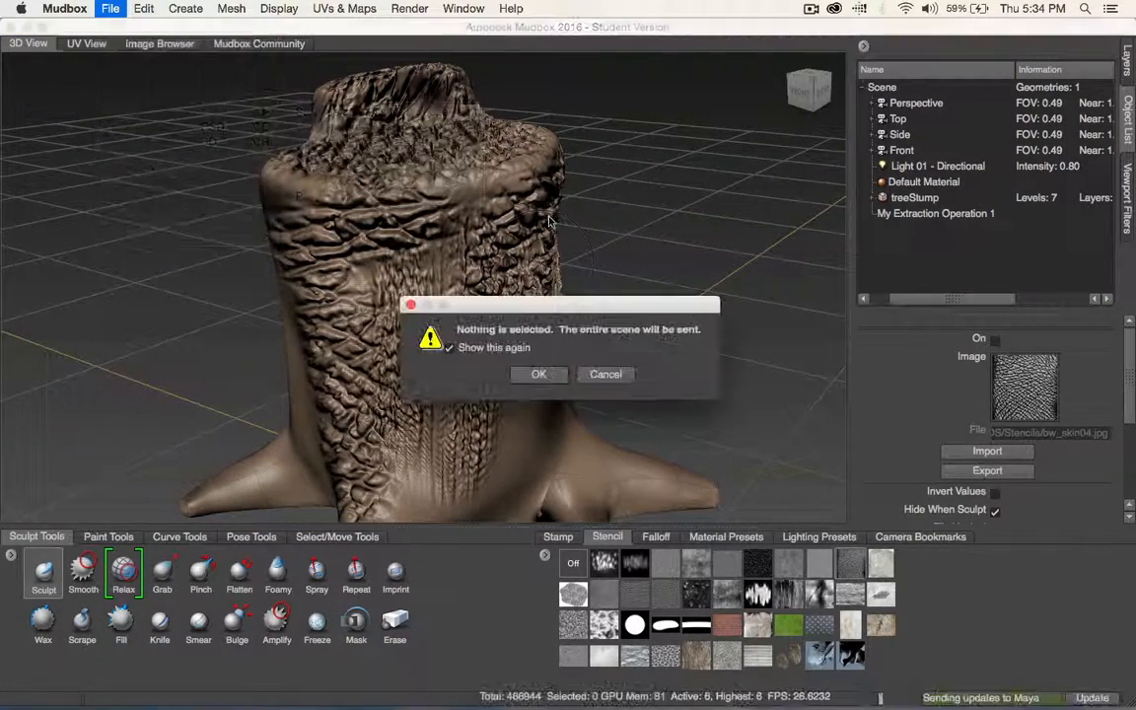
click(540, 376)
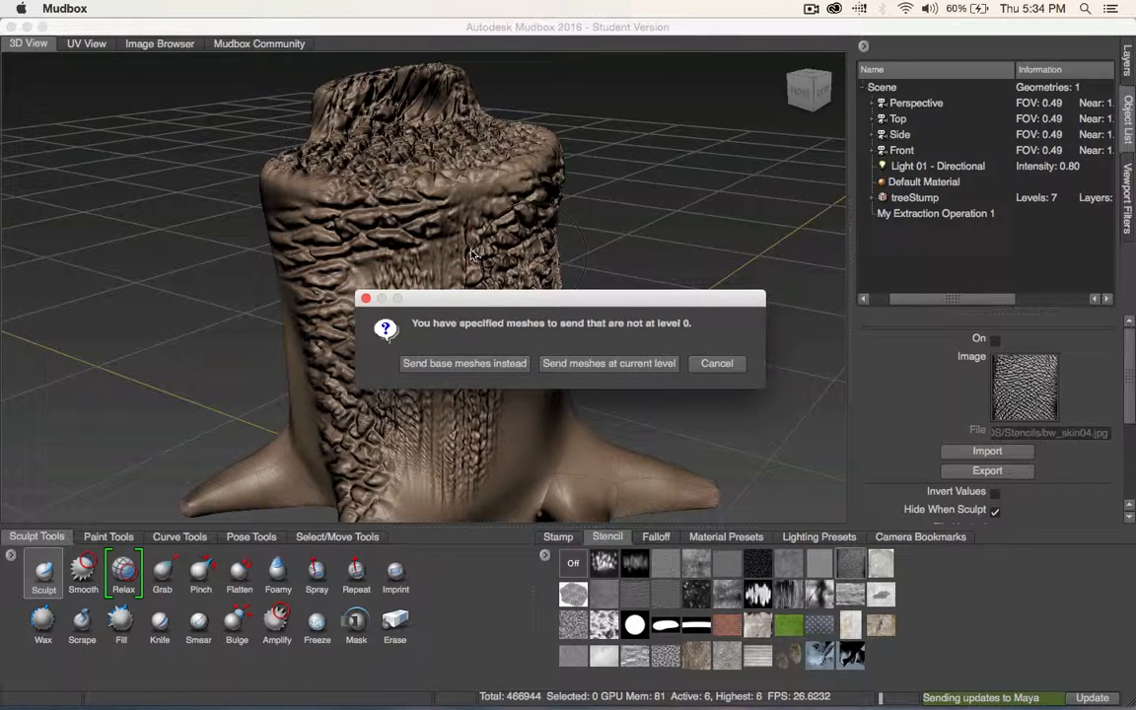
click(442, 364)
click(431, 364)
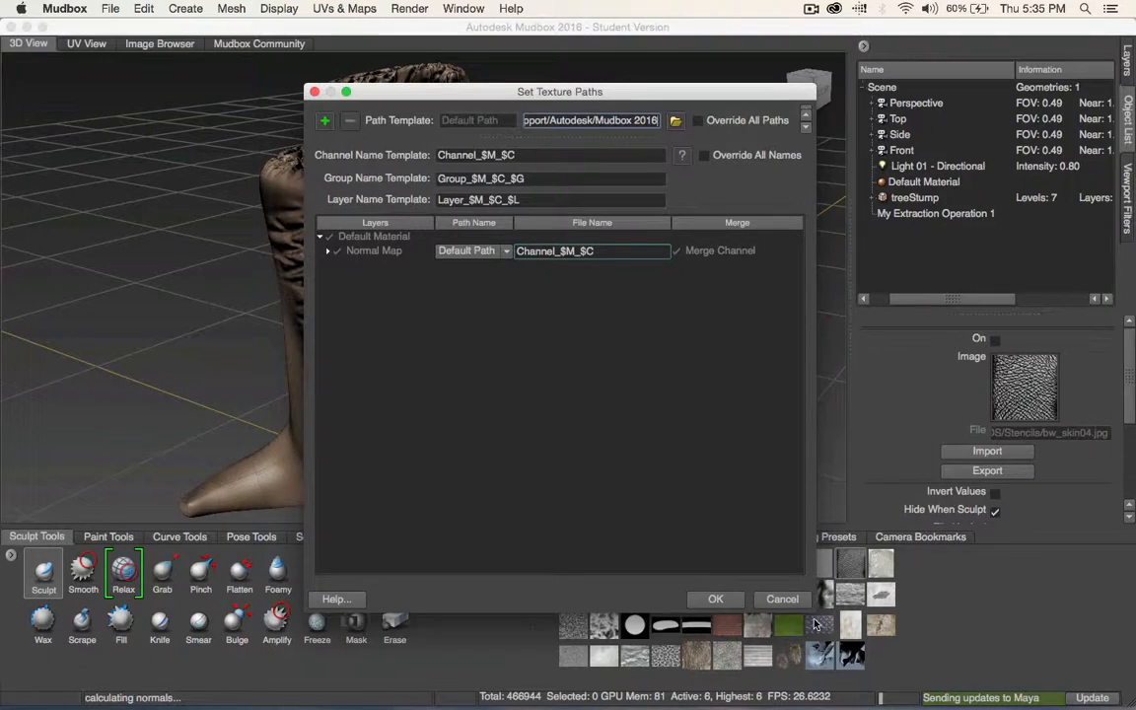
click(715, 601)
Switch to Maya, discard the untitled scene without saving and dismiss the What's New highlight settings.
mouse_move(728, 691)
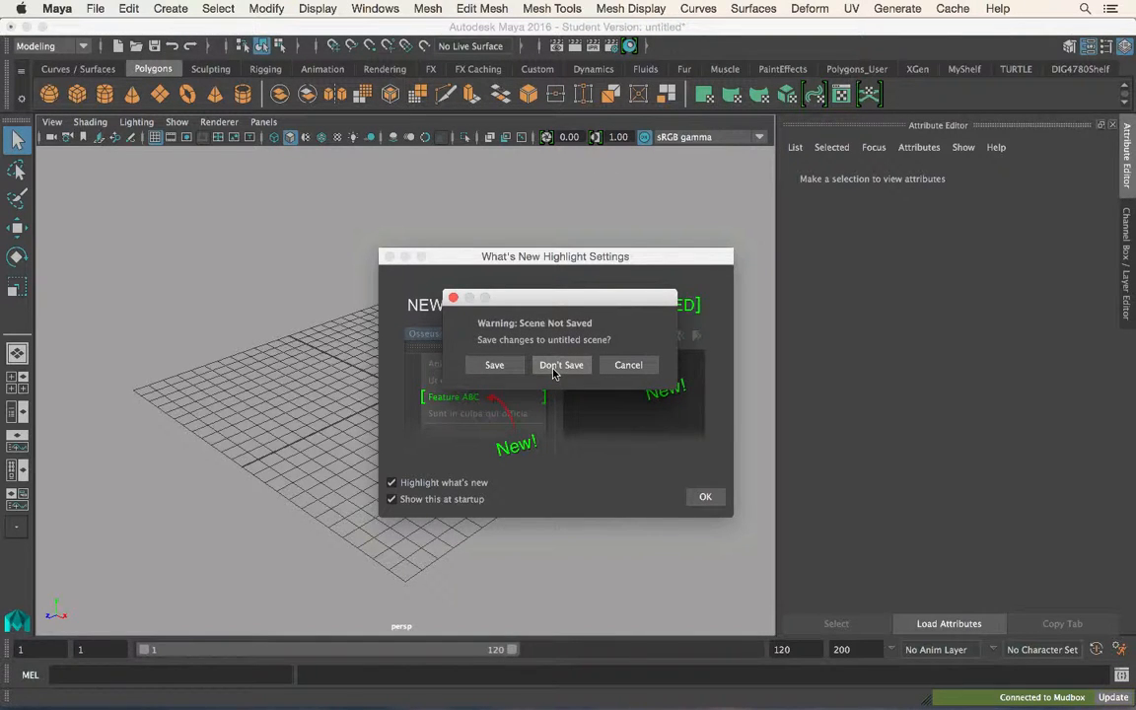
click(559, 365)
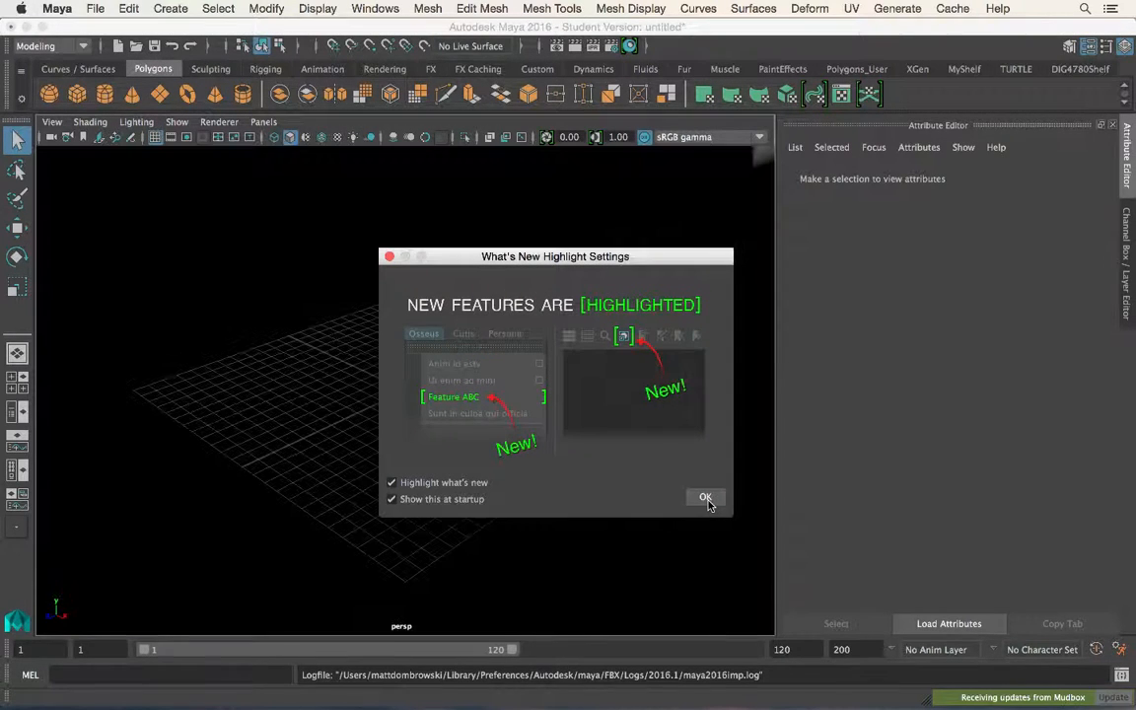
click(705, 498)
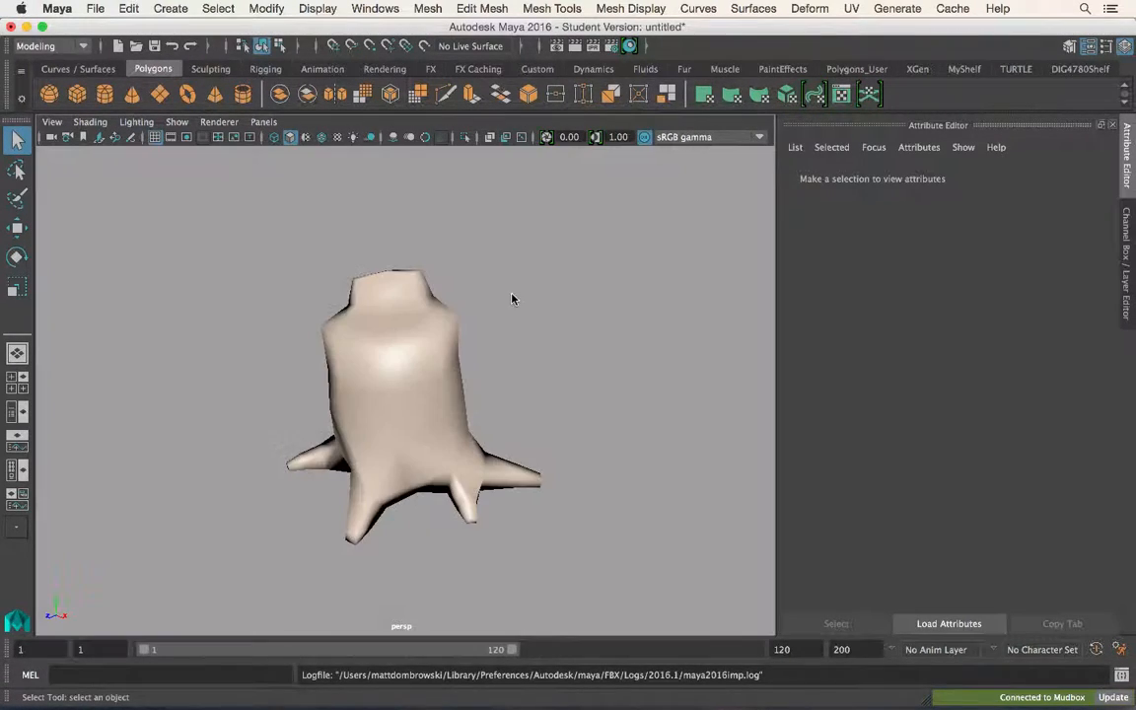
Select the imported stump and show the attributes of its DefaultFBXASC032Material to check the bump mapping.
alt+drag(515, 299, 403, 358)
click(403, 358)
alt+drag(497, 397, 503, 379)
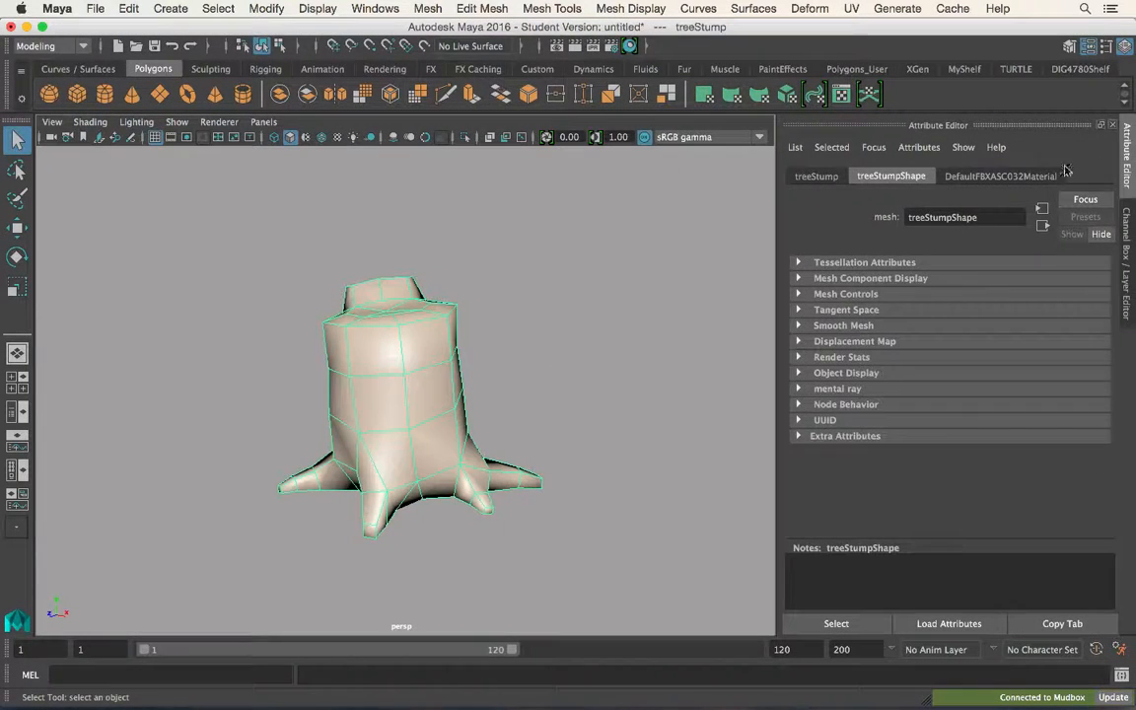
click(1000, 176)
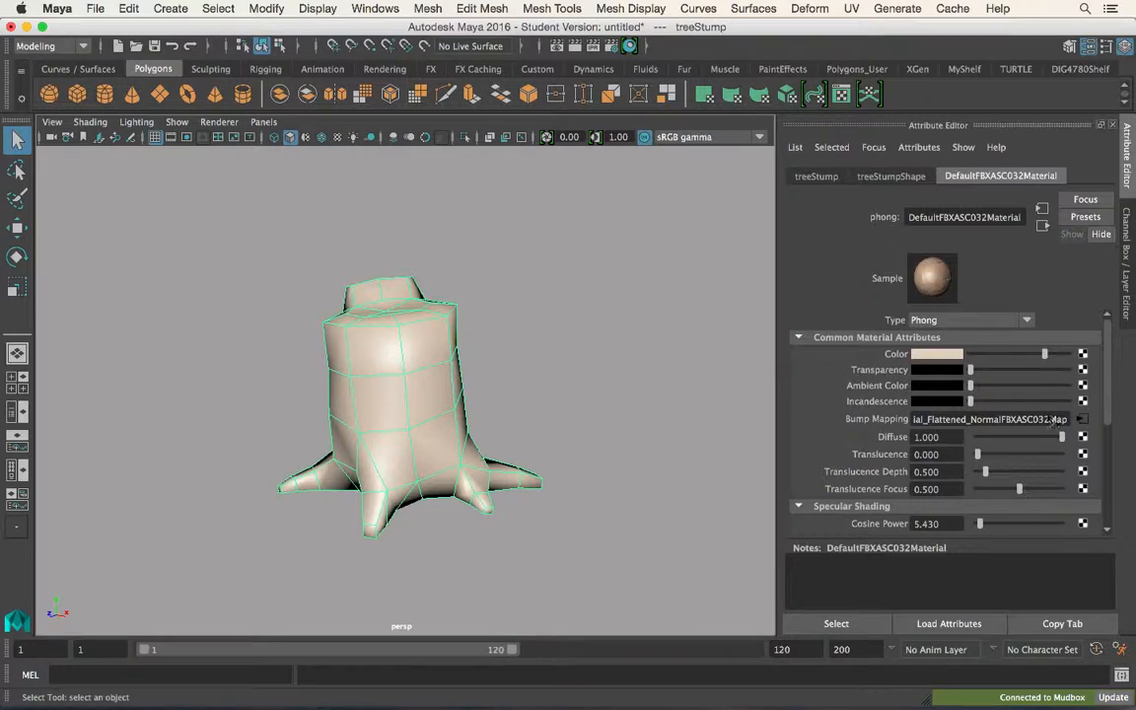
Turn on textured display to preview the normal map up close on the stump and deselect the model.
key(6)
mouse_move(629, 279)
alt+mouse_down()
mouse_move(532, 345)
mouse_move(553, 335)
mouse_move(648, 371)
mouse_move(563, 322)
mouse_move(590, 284)
mouse_move(669, 290)
mouse_move(608, 352)
mouse_move(552, 302)
mouse_move(576, 312)
alt+mouse_up()
scroll(649, 370, up, 5)
click(603, 343)
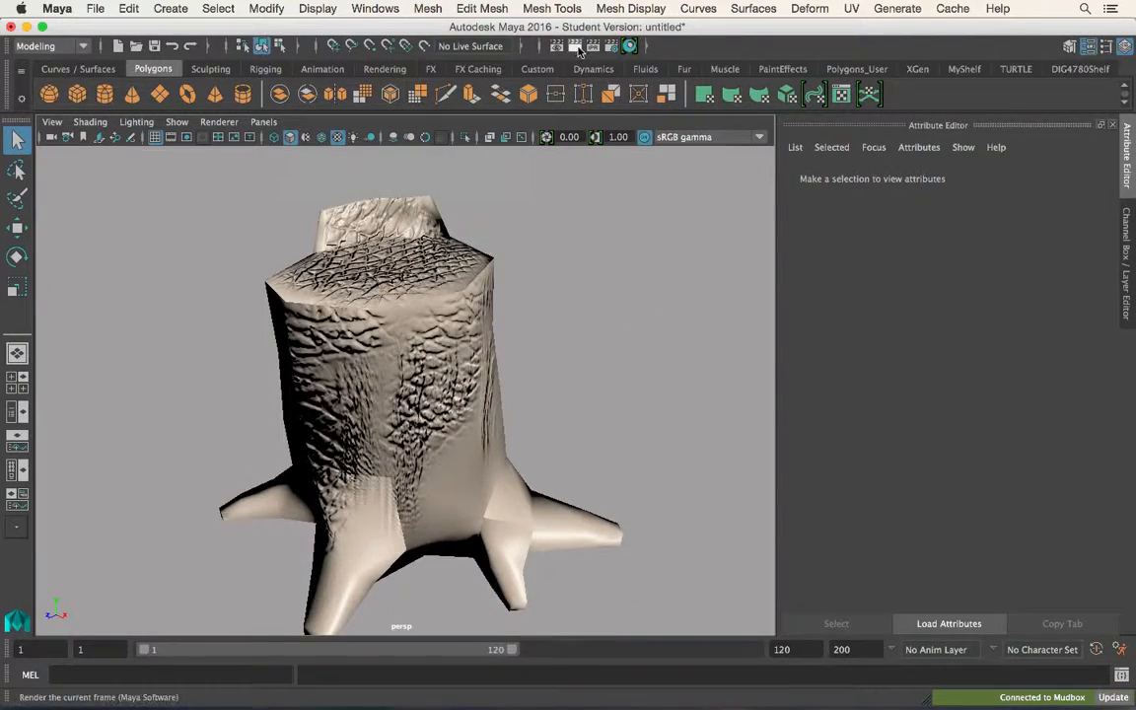
Render the stump with Maya Software, render it again with mental ray and close the render window.
click(575, 45)
click(424, 64)
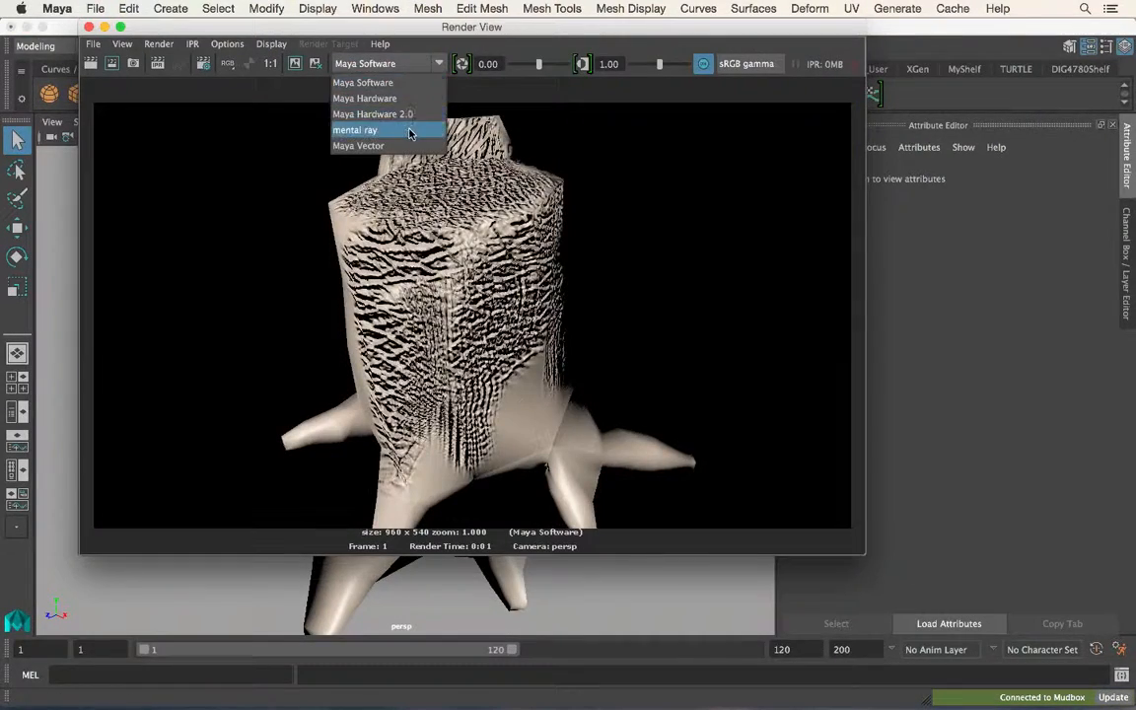
click(357, 129)
click(91, 63)
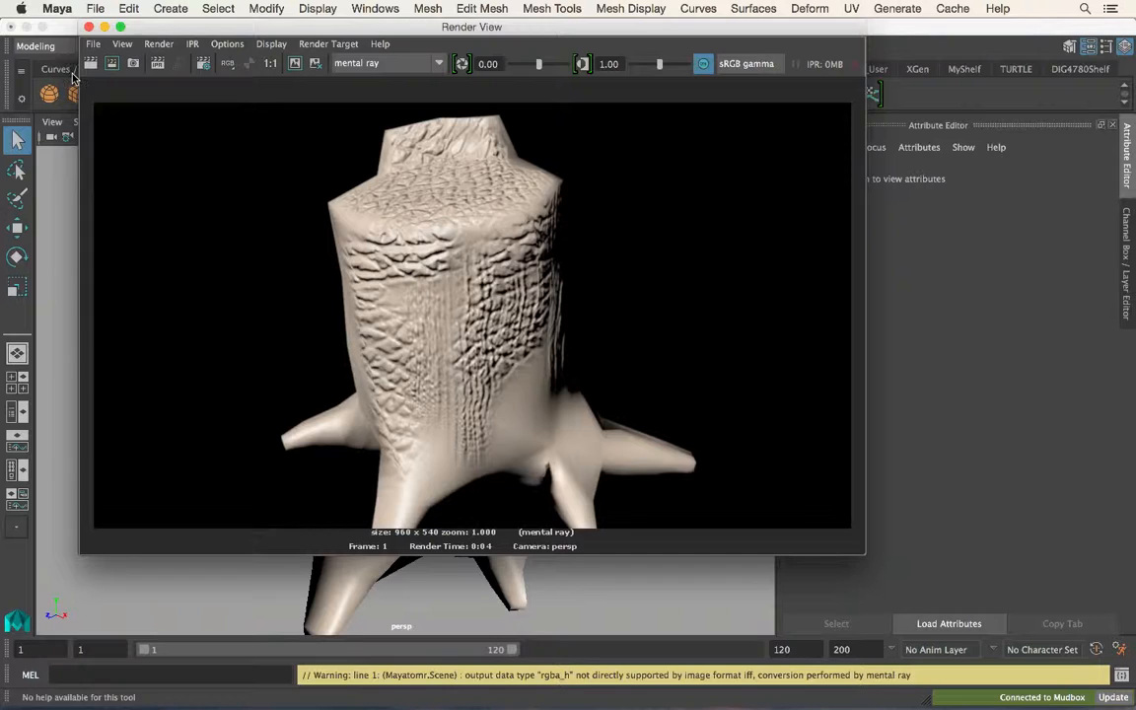
click(88, 26)
Change Maya's command set to Rendering and locate Transfer Maps among the lighting and shading baking commands.
click(45, 46)
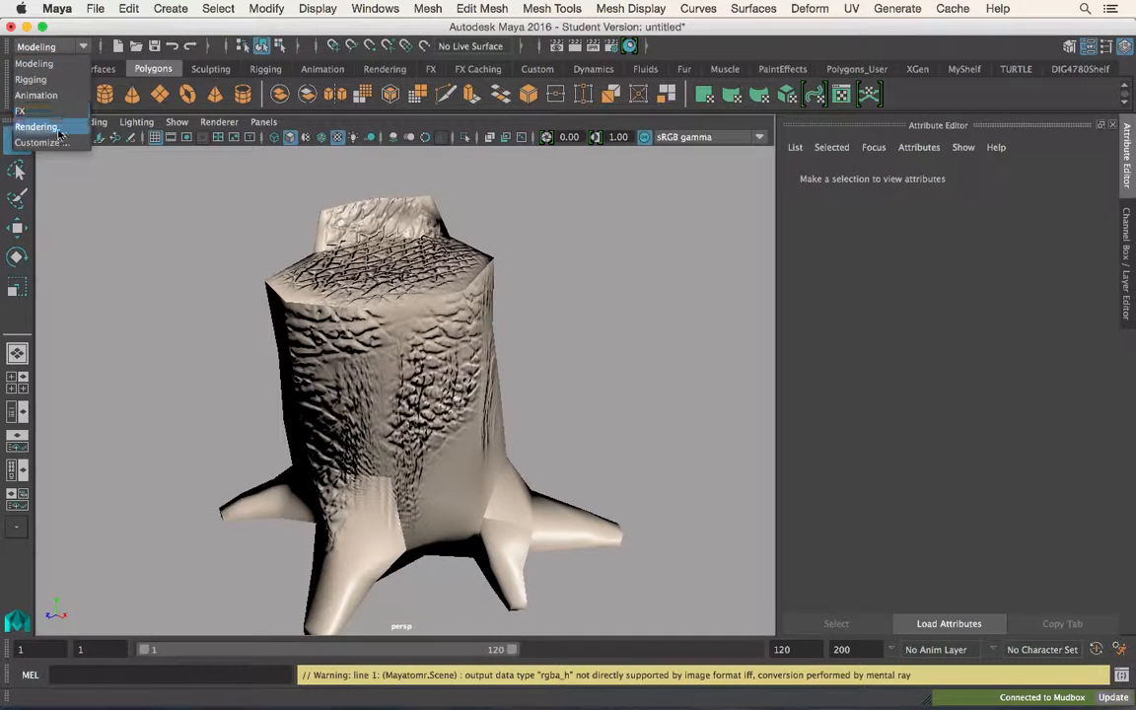
click(44, 127)
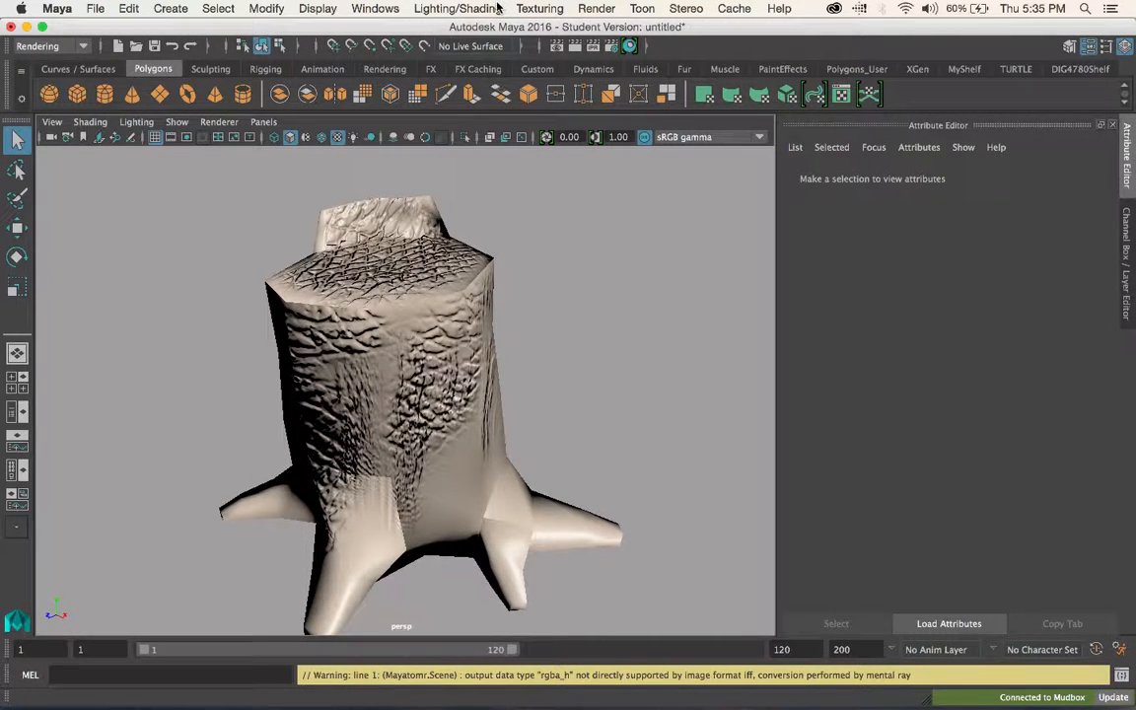
click(496, 7)
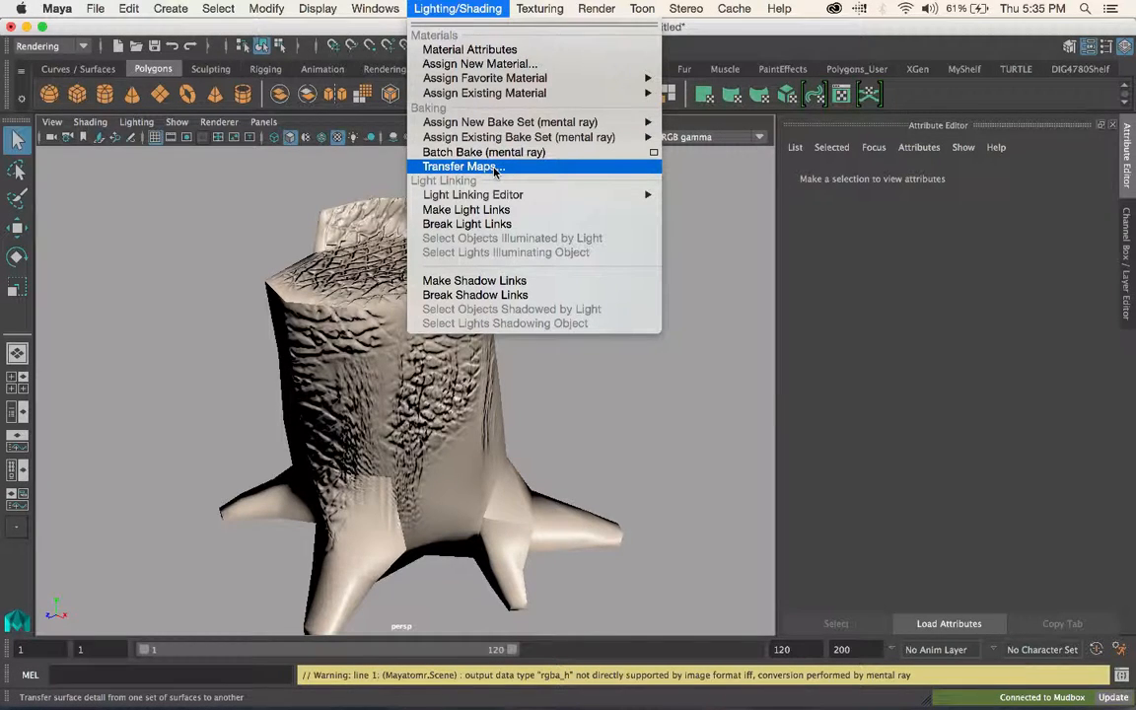
click(611, 434)
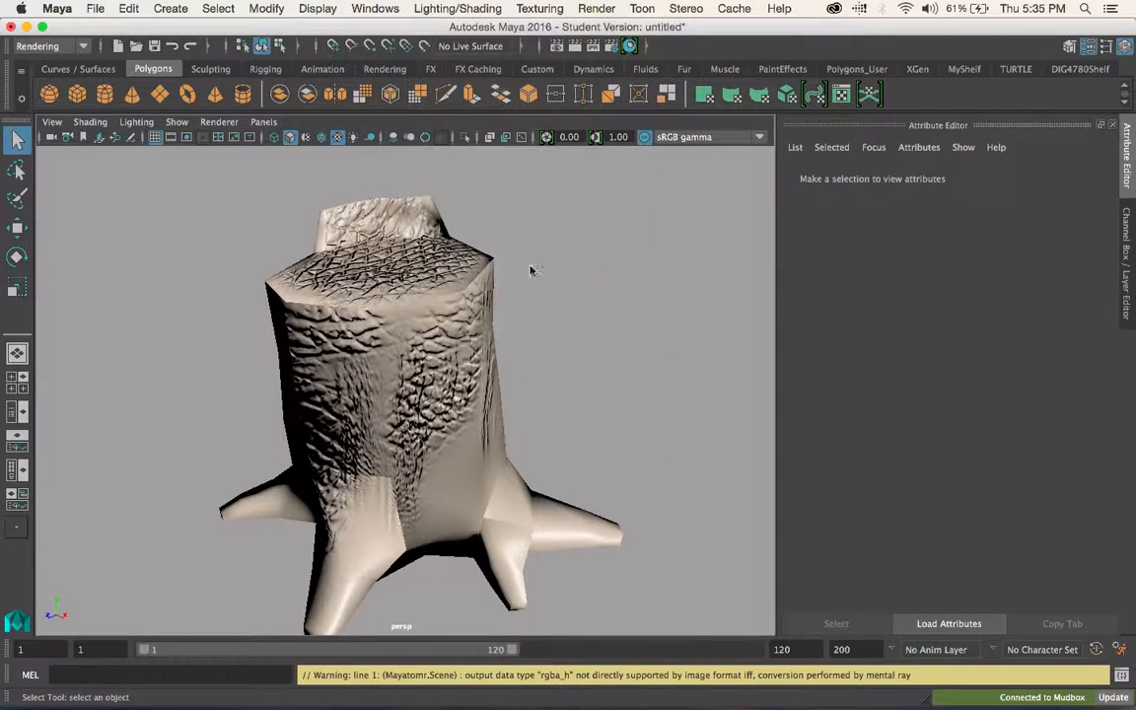
alt+drag(530, 269, 403, 410)
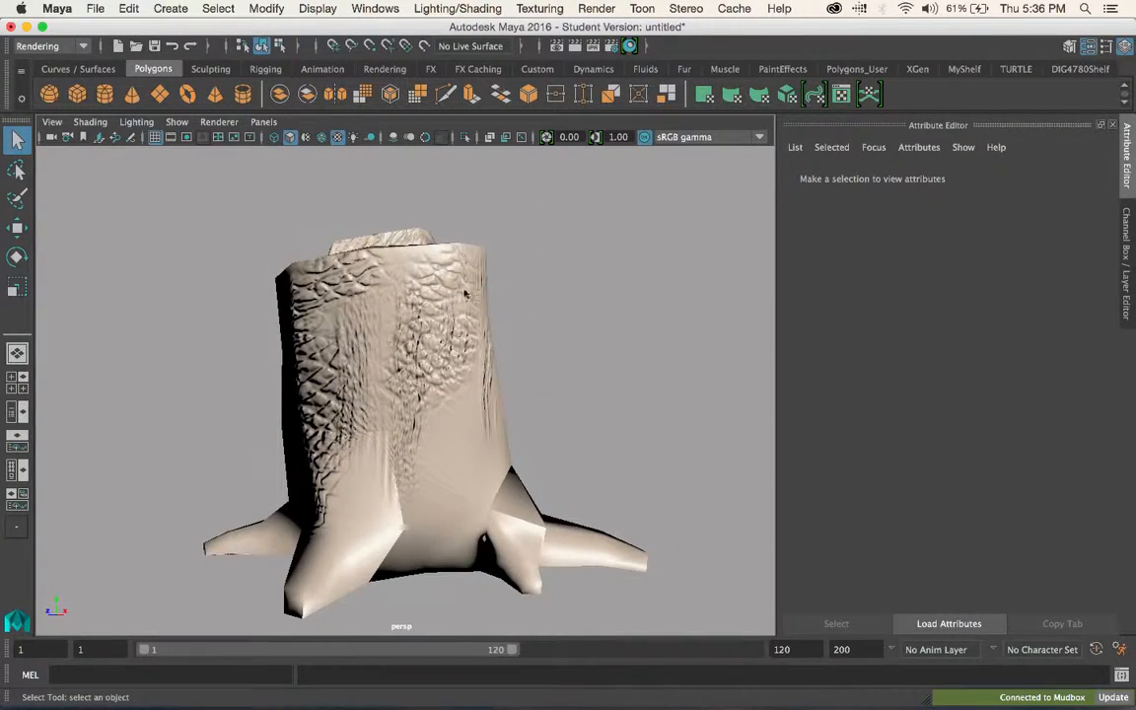
Open the coin.mb scene from the default project, discarding the unsaved stump scene.
click(436, 321)
click(94, 8)
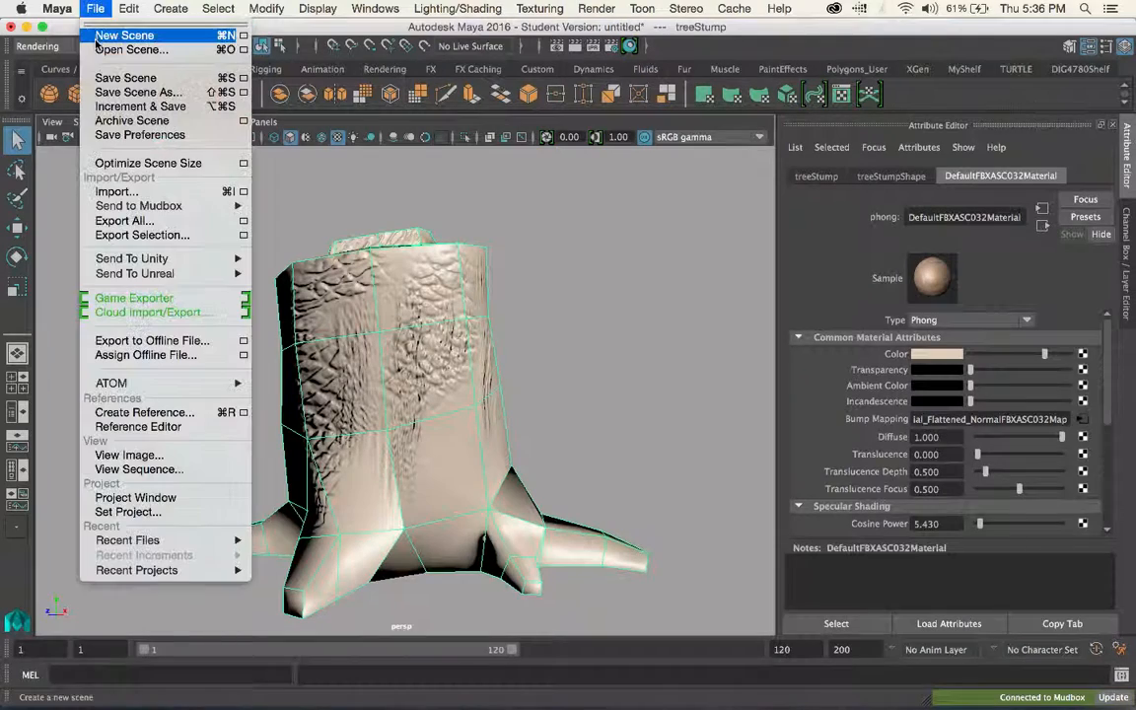
click(108, 49)
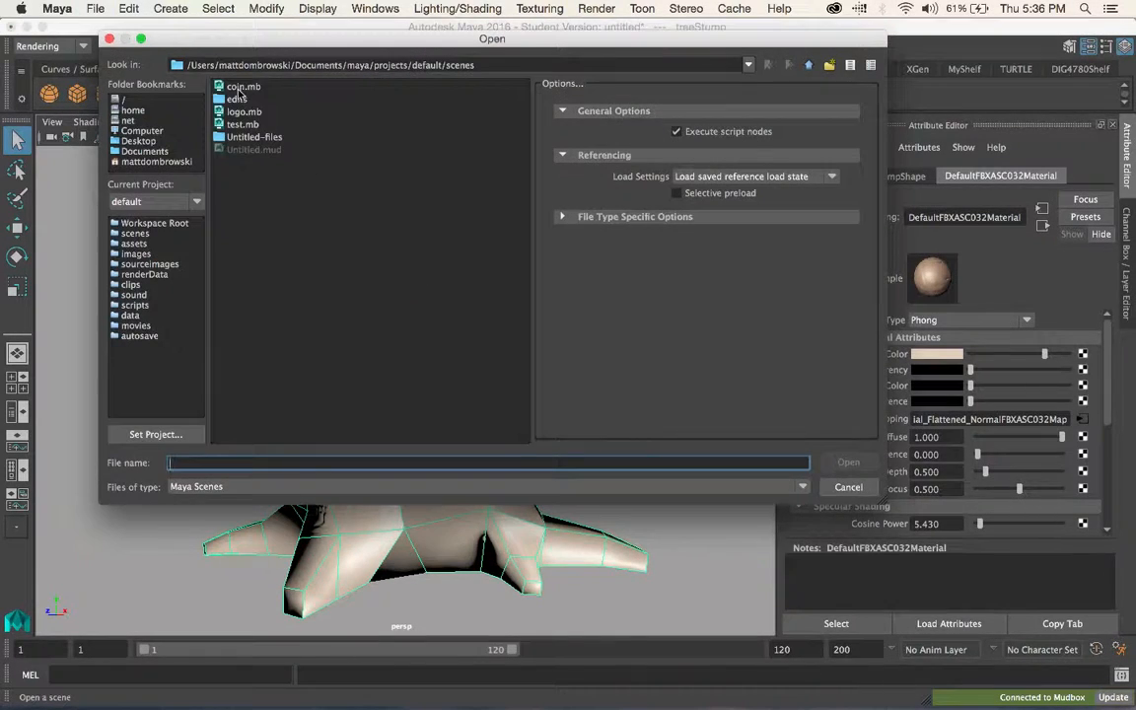
double_click(239, 88)
click(579, 364)
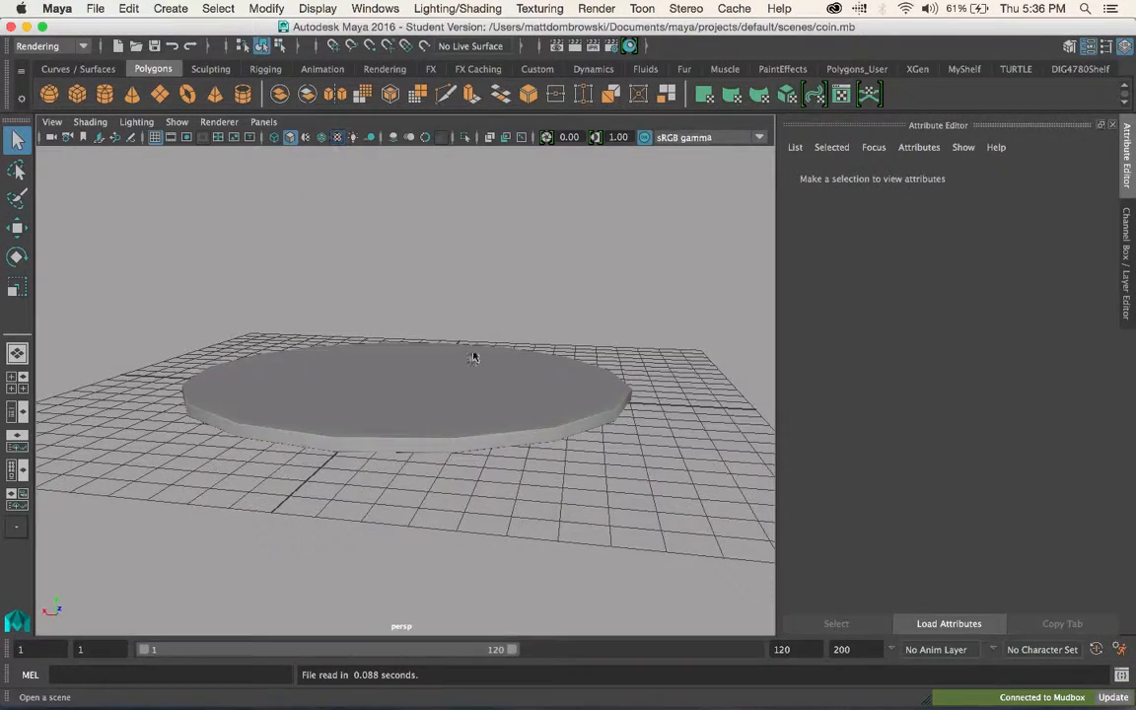
Select the coin cylinder, change the command set to Modeling, and inspect the coin's layout in the UV Editor before closing it.
alt+drag(474, 355, 415, 416)
click(494, 428)
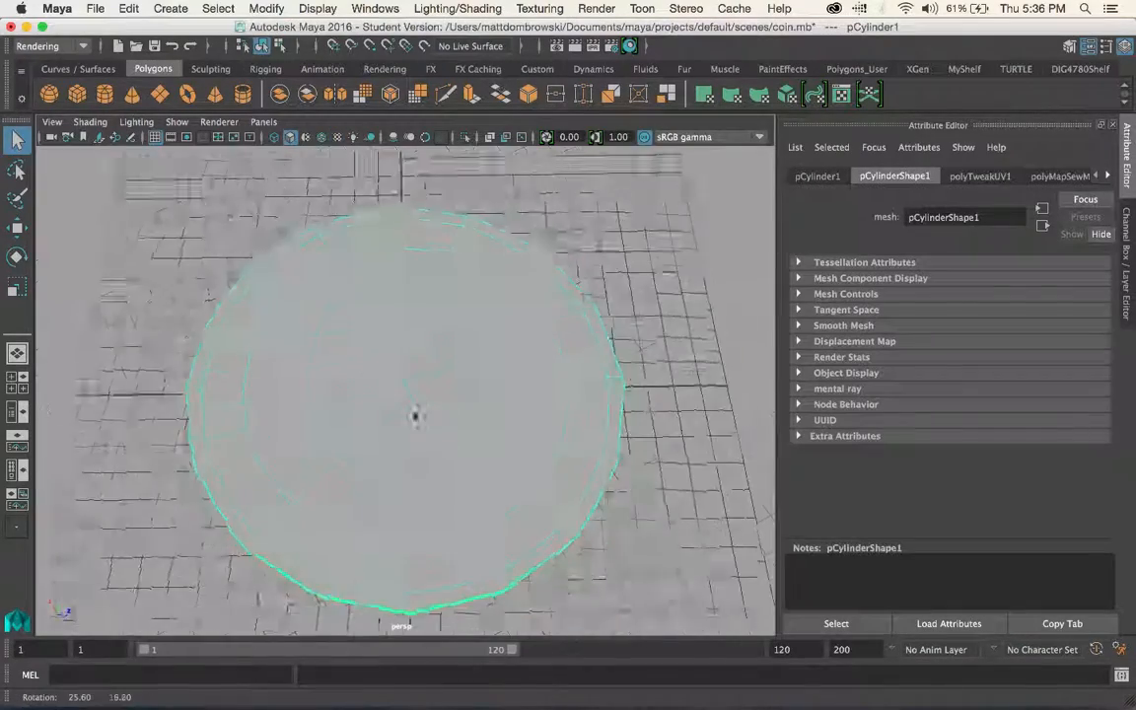
click(44, 46)
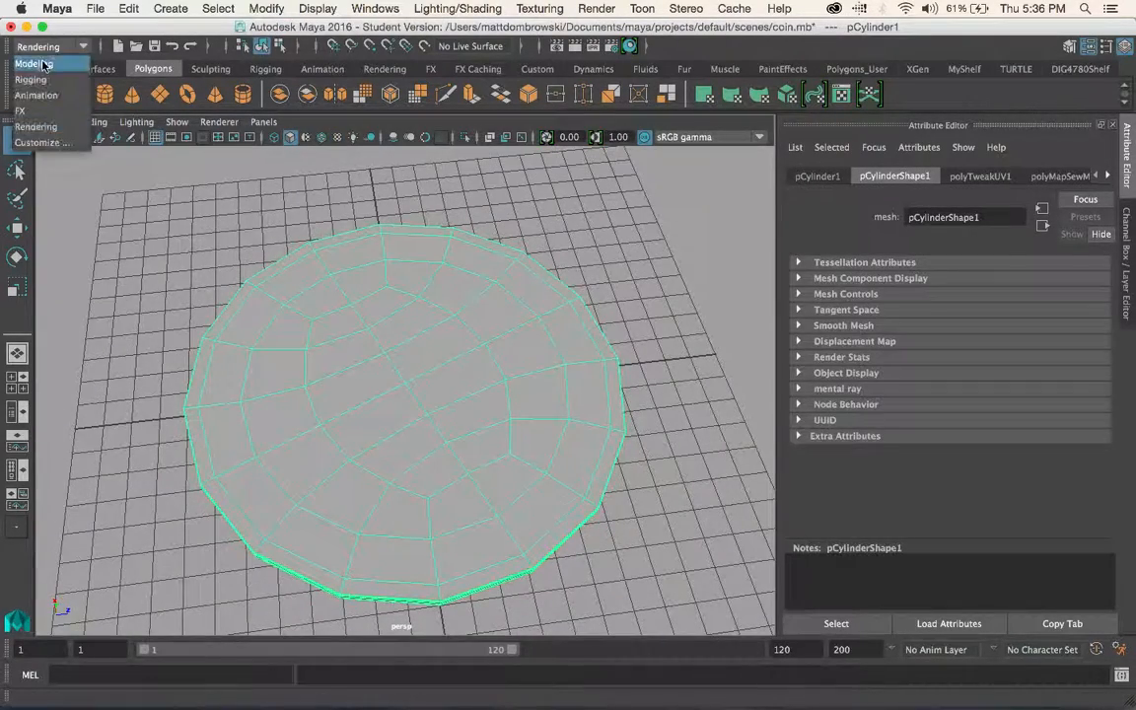
click(39, 47)
click(853, 7)
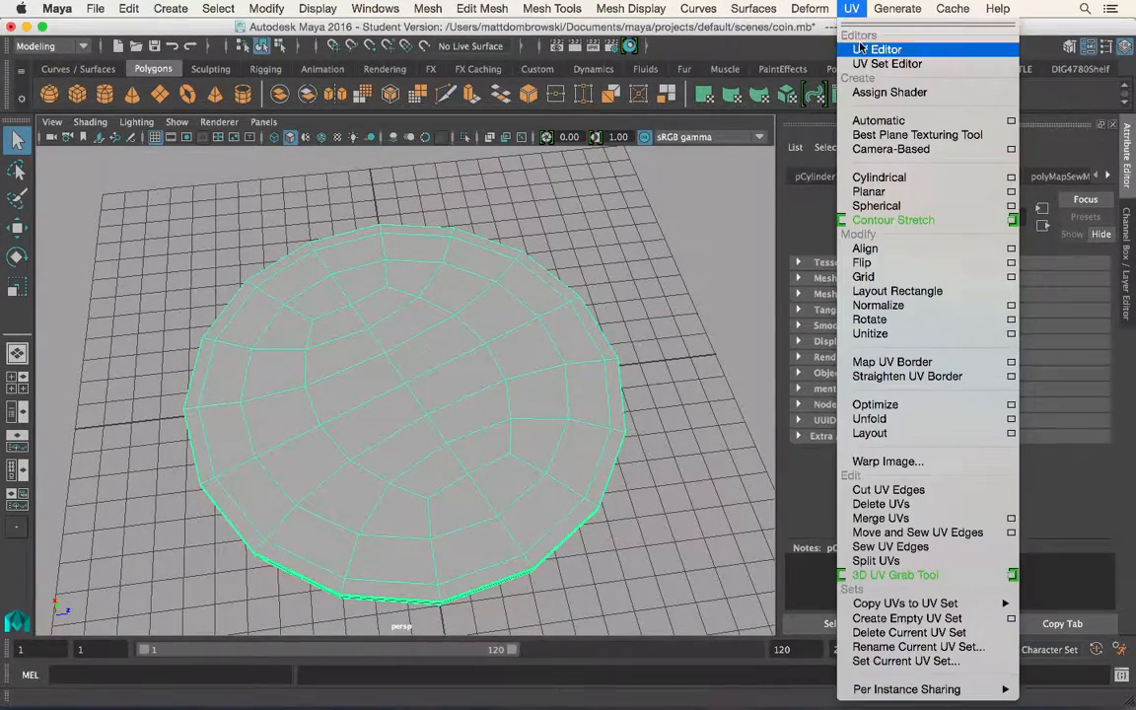
click(858, 45)
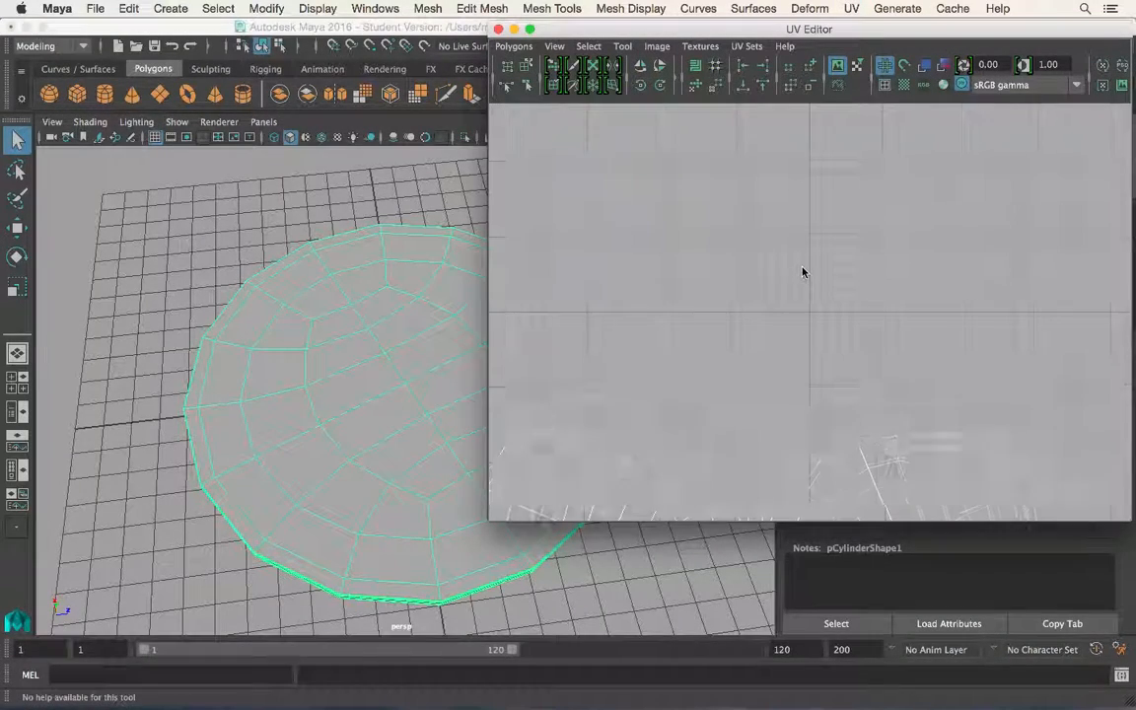
click(498, 28)
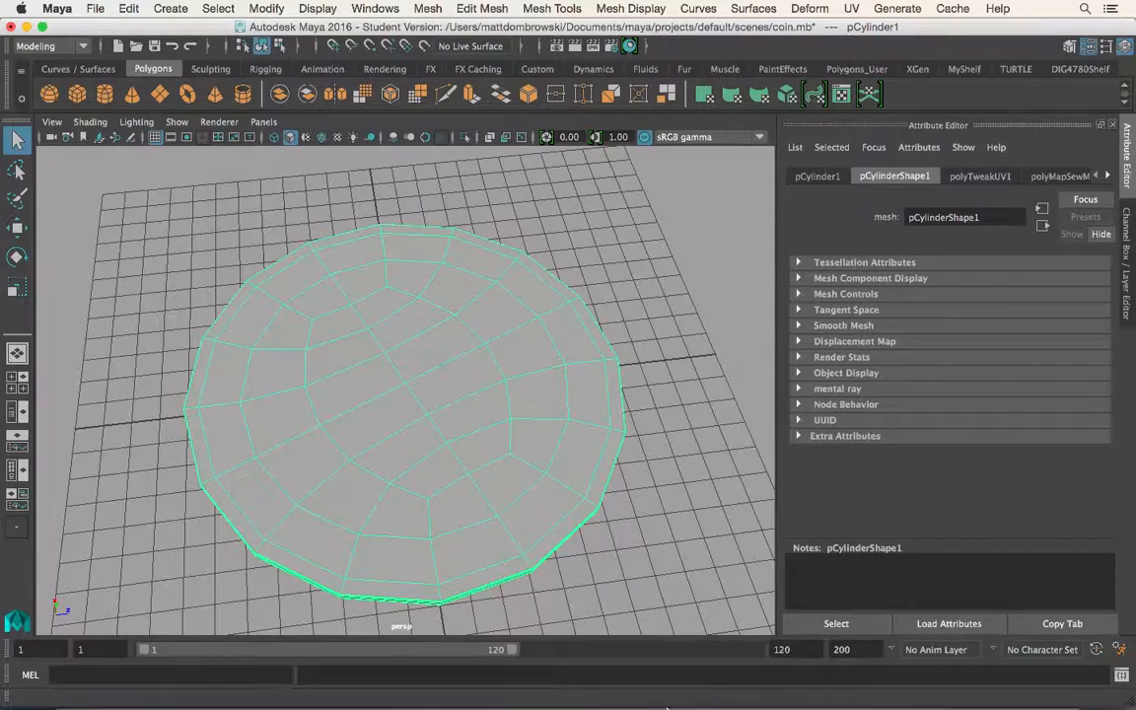
Switch to Mudbox and quit it without saving the tree stump scene.
click(900, 672)
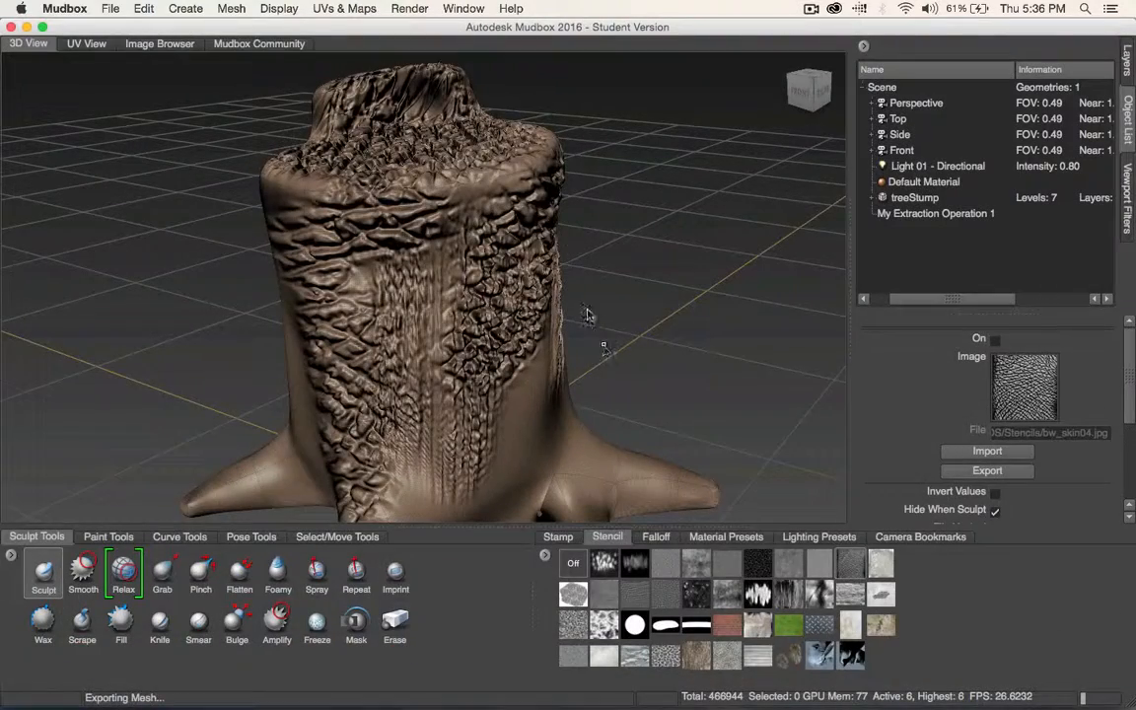
click(64, 8)
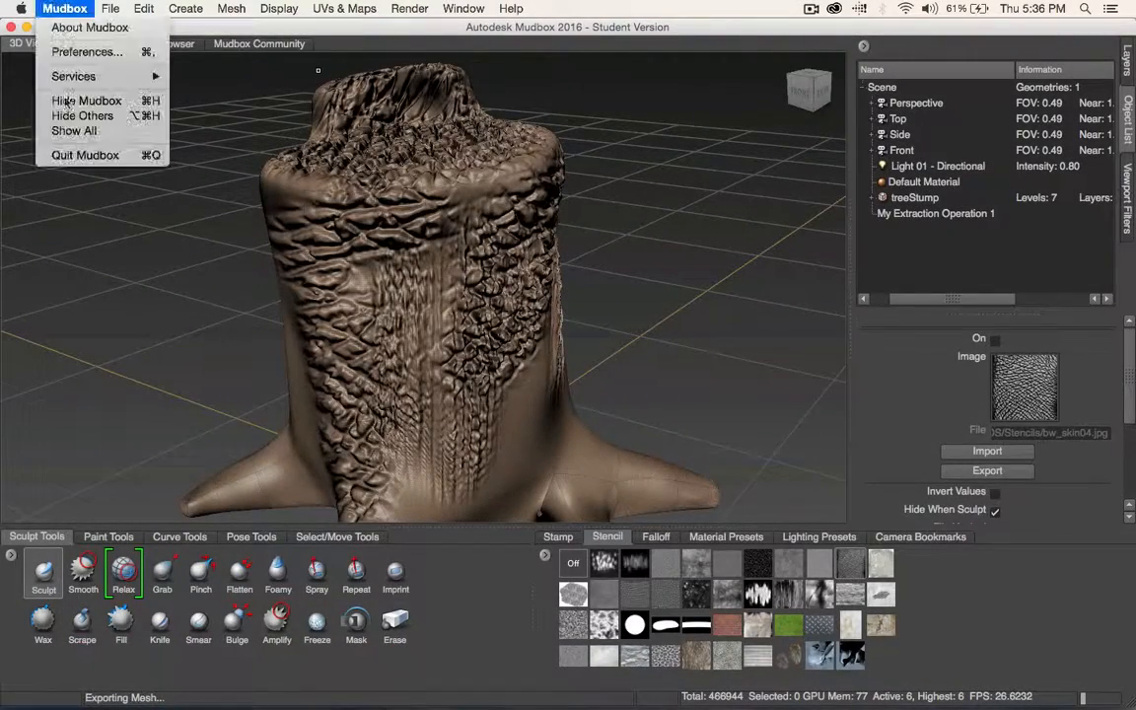
click(79, 155)
click(566, 375)
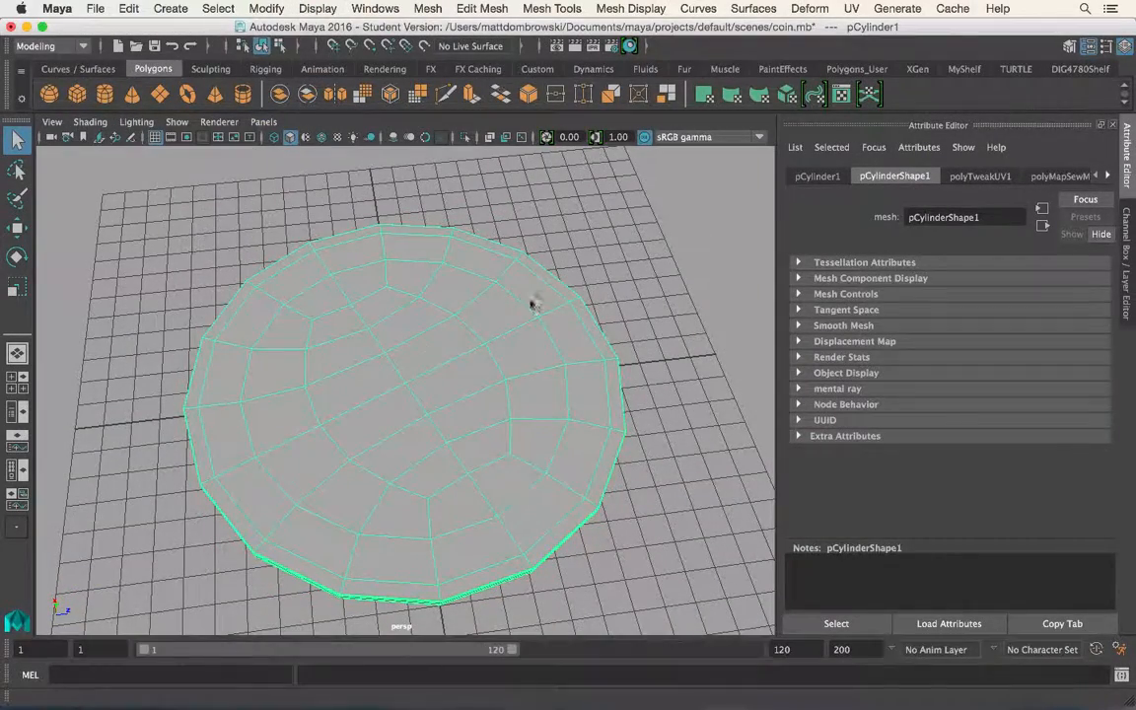
Send the selected coin from Maya to Mudbox as a new scene and dismiss Mudbox's startup and What's New dialogs.
alt+drag(532, 305, 528, 373)
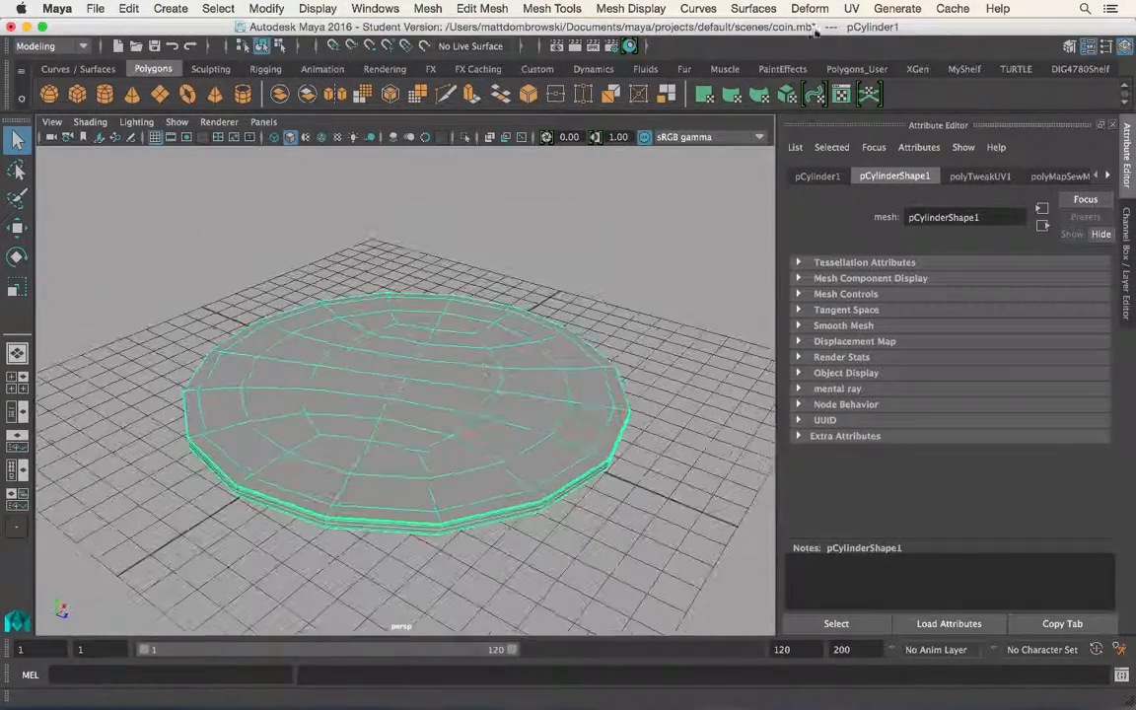
click(96, 7)
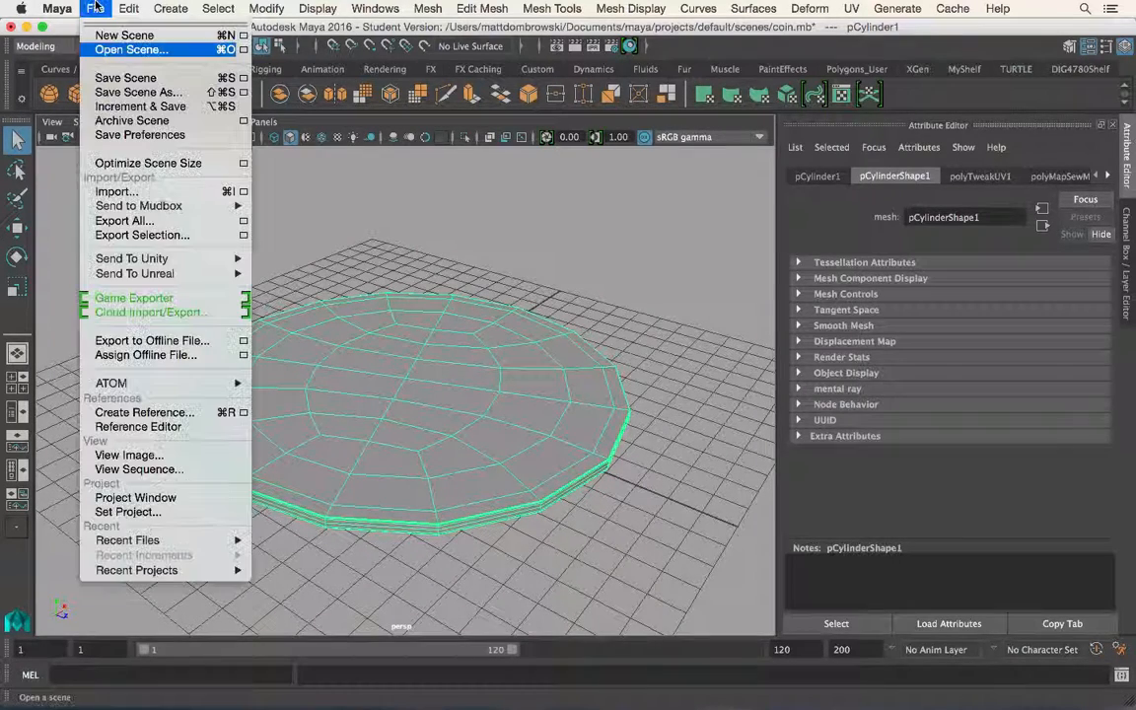
mouse_move(161, 205)
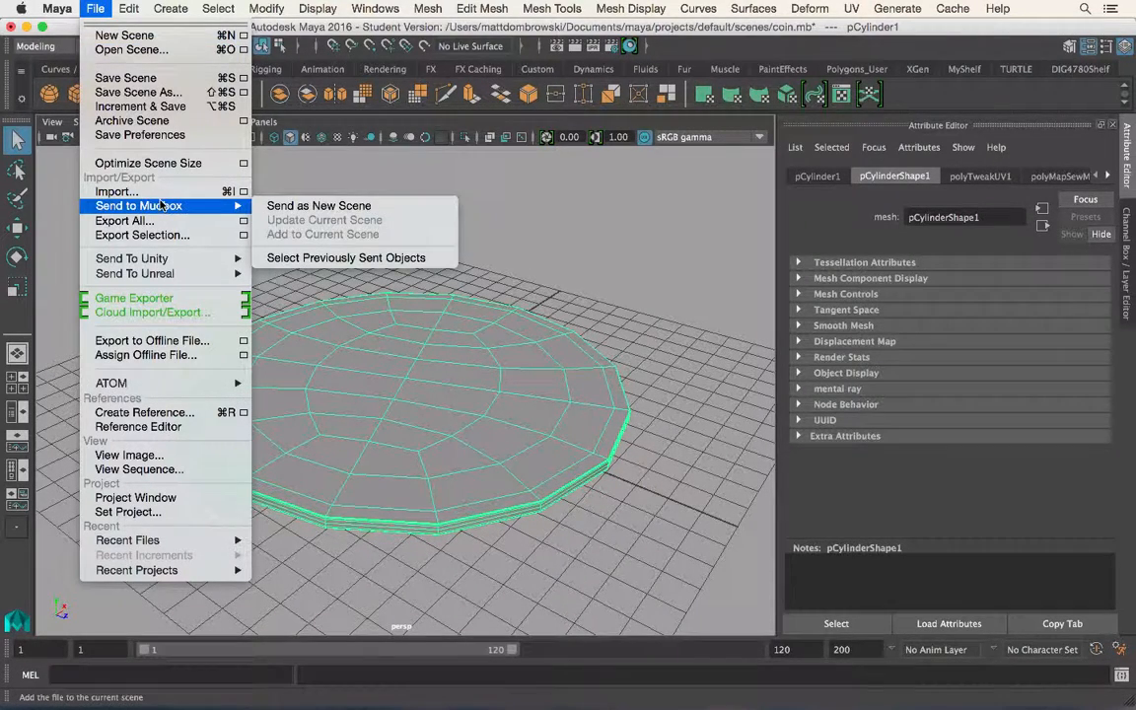
click(295, 207)
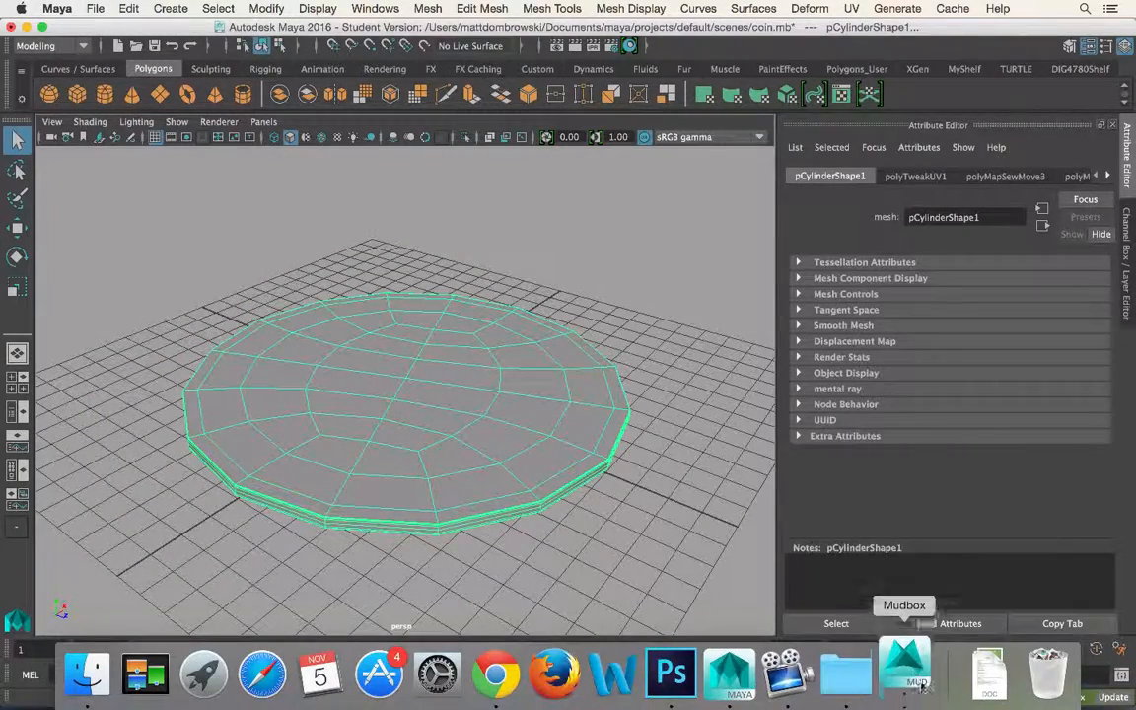
click(921, 686)
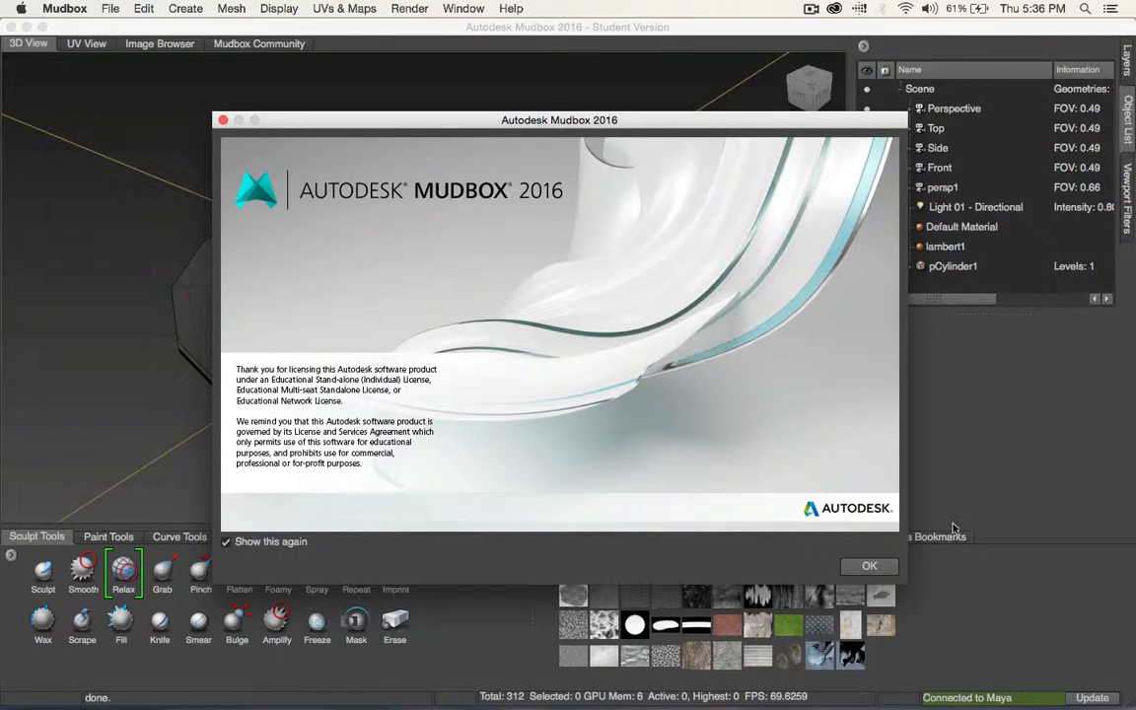
click(868, 566)
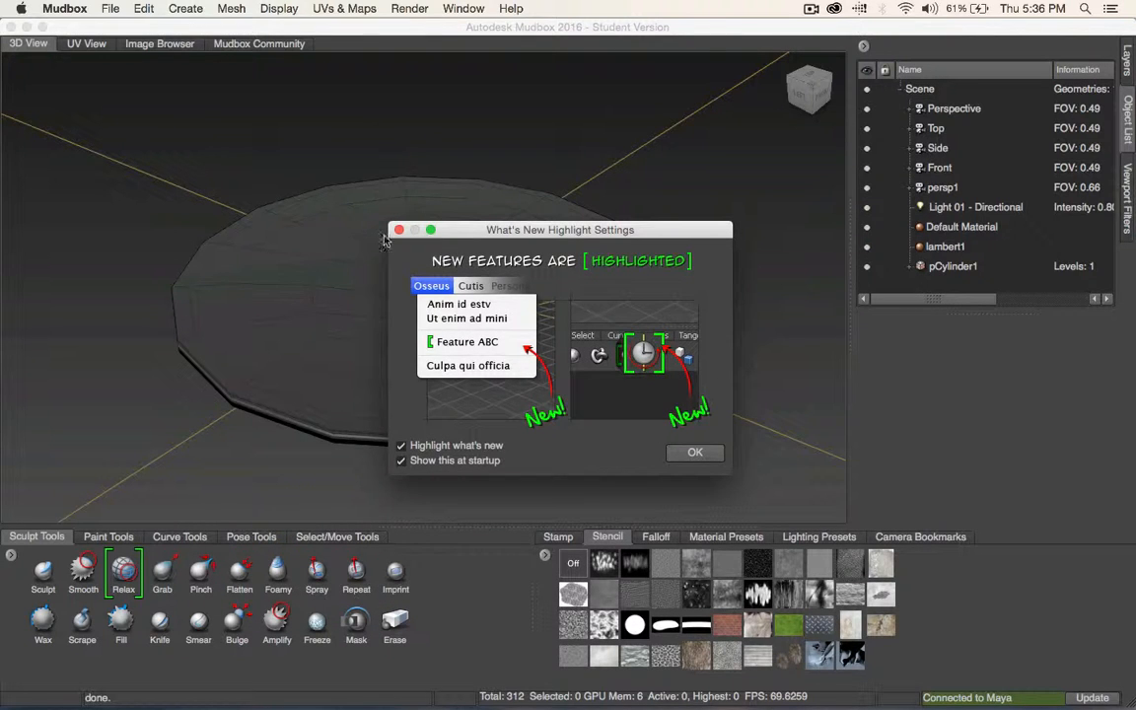
click(693, 453)
Add new subdivision levels to the coin mesh up to level 6.
alt+drag(544, 298, 549, 371)
click(185, 8)
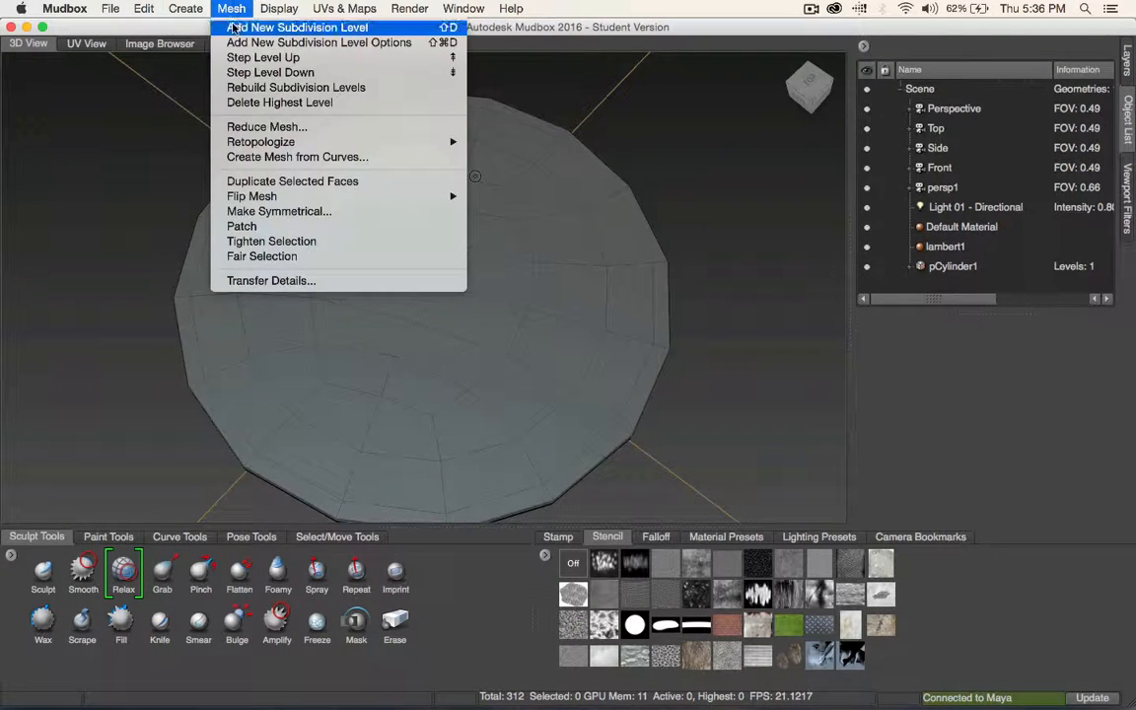
click(233, 28)
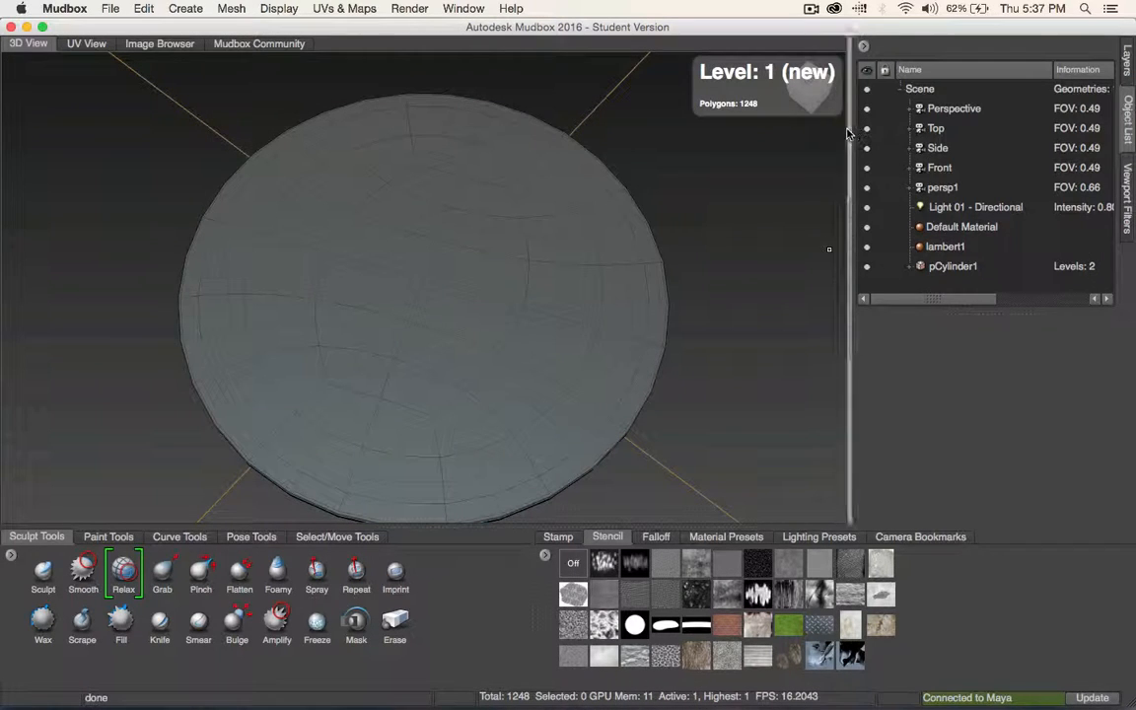
key(shift+d)
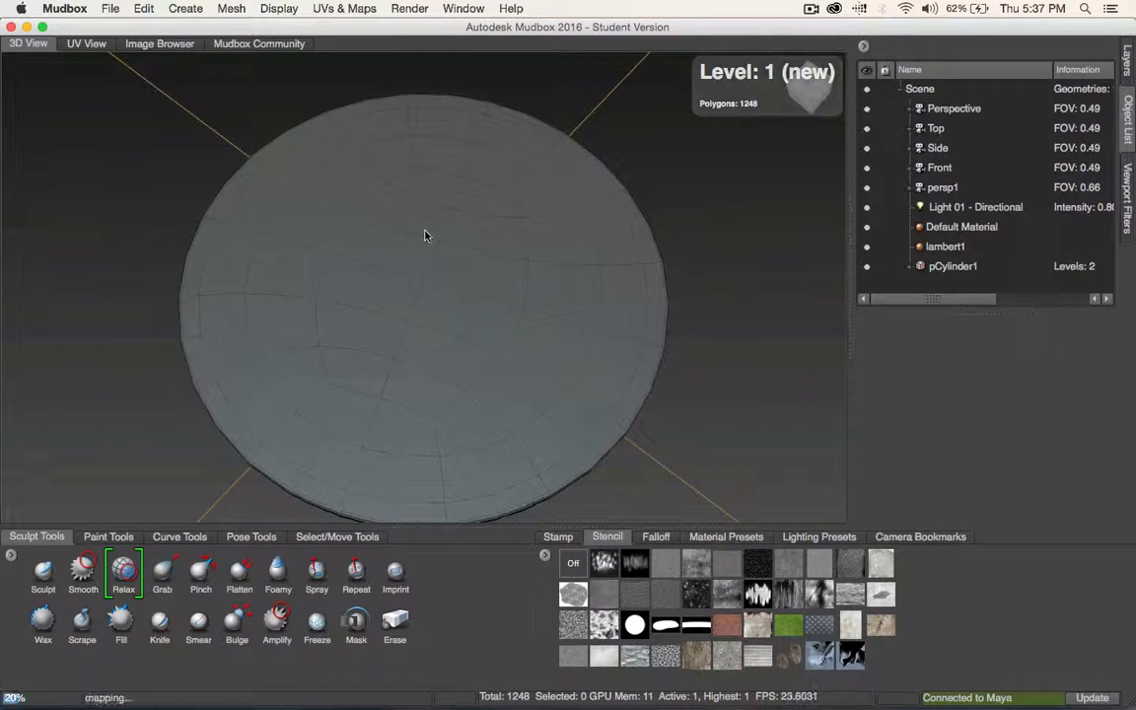
key(shift+d)
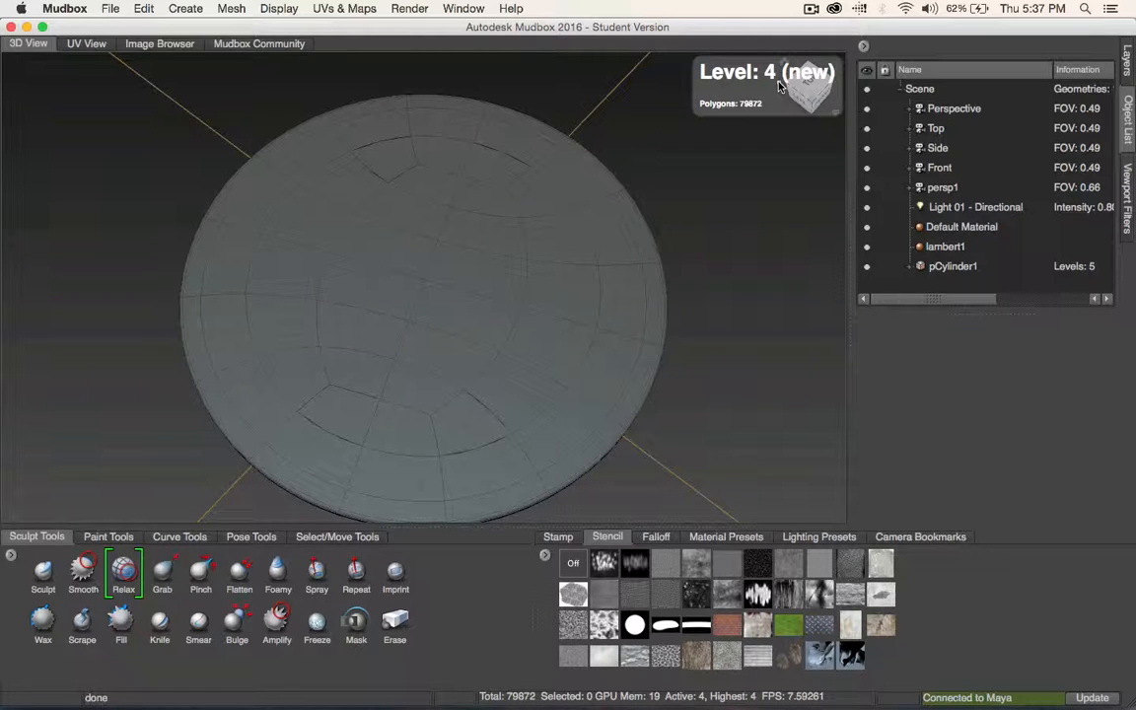
key(shift+d)
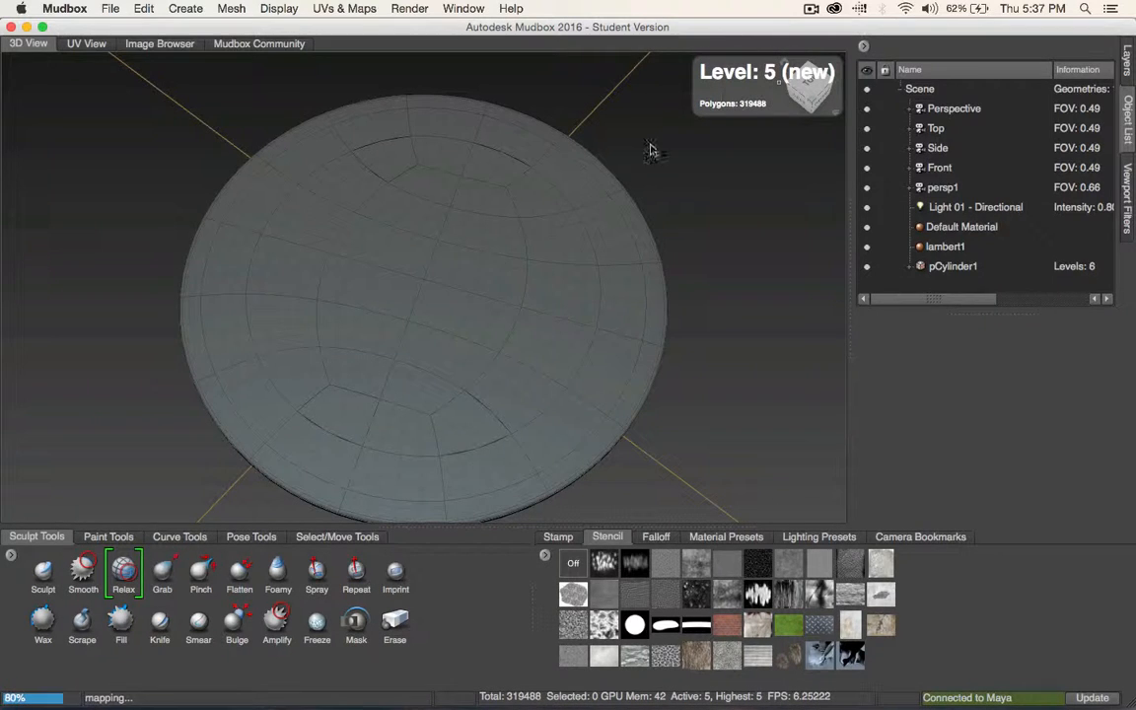
key(shift+d)
alt+drag(684, 263, 413, 253)
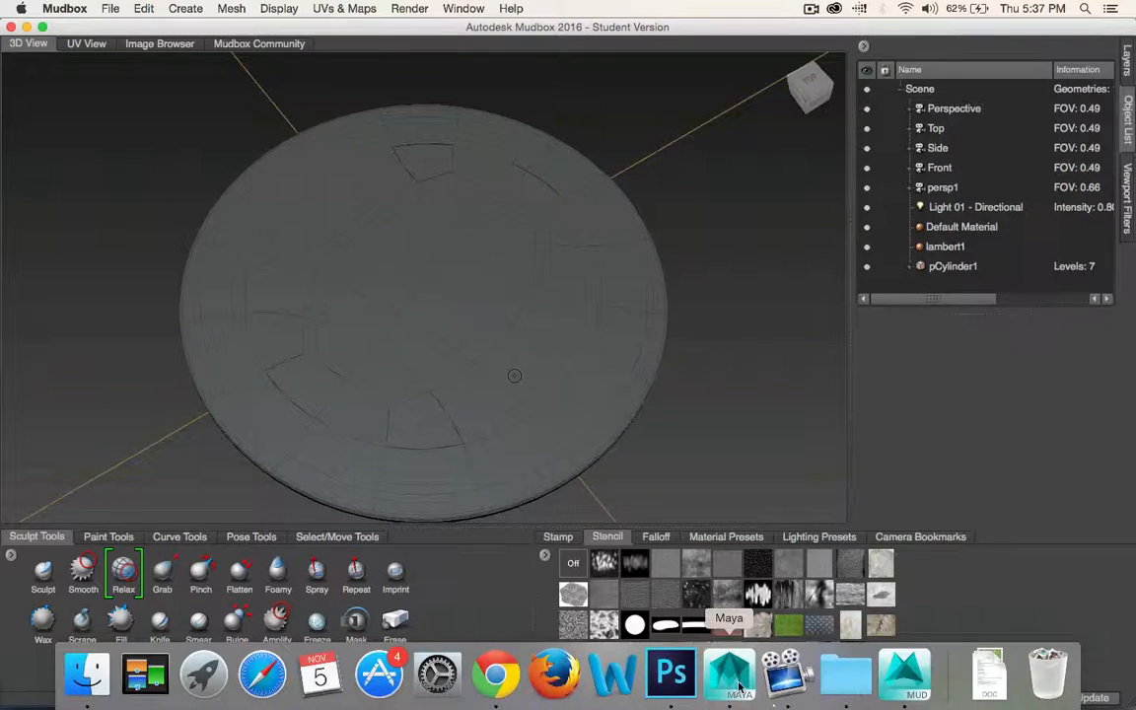
Switch to Maya to examine the low-resolution coin for comparison, and return to Mudbox.
click(728, 670)
scroll(540, 392, down, 5)
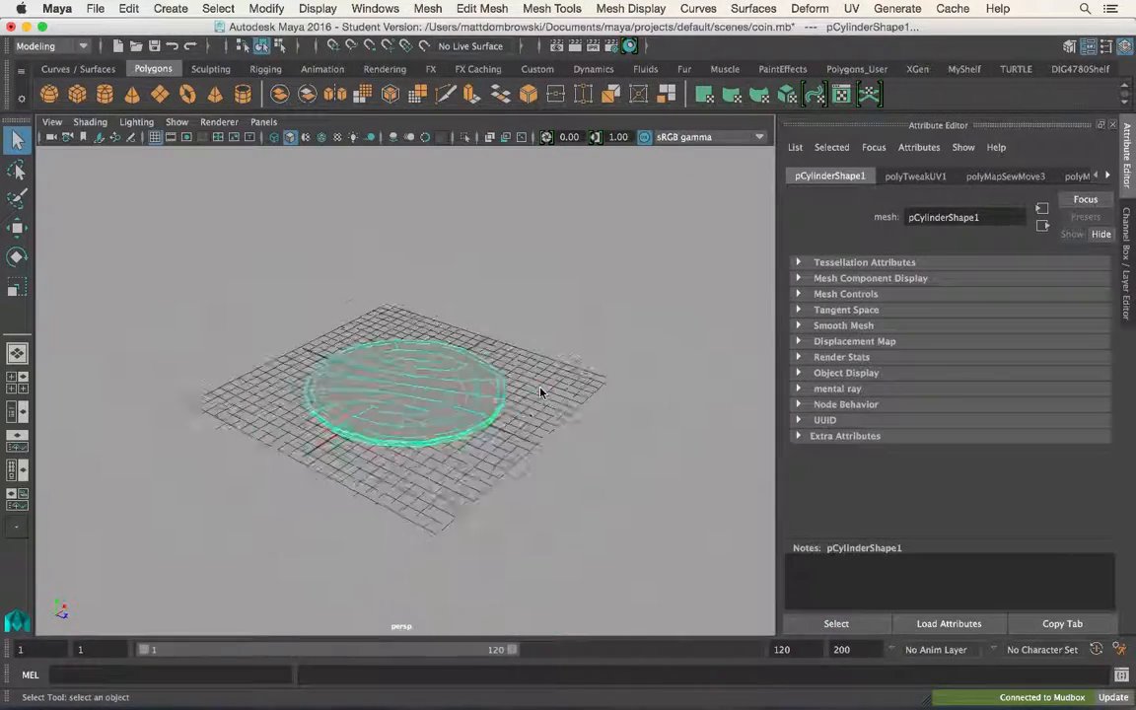
scroll(541, 393, up, 7)
scroll(537, 395, down, 5)
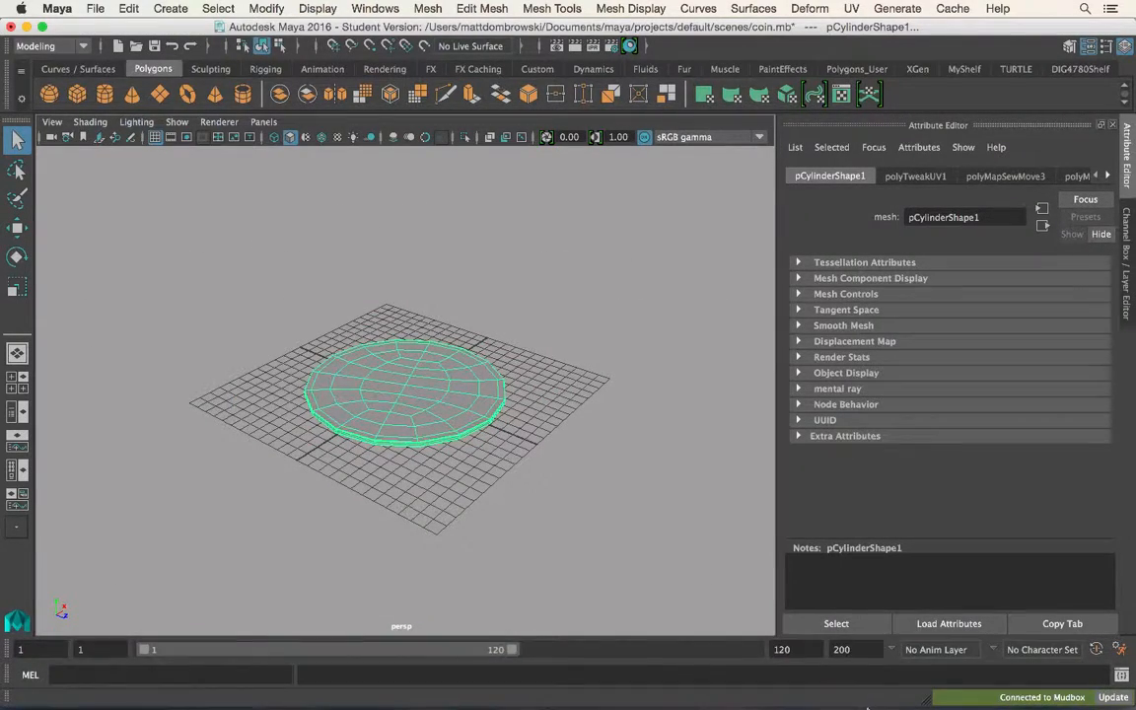
click(902, 674)
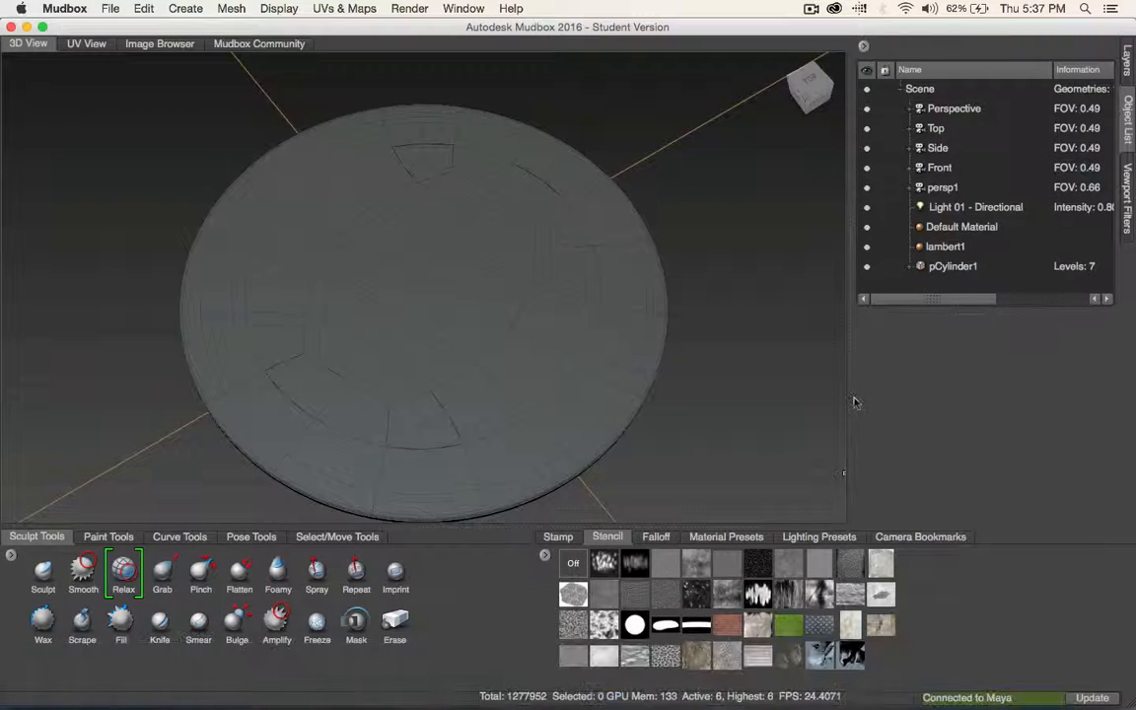
Try a Sculpt stroke across the coin's top face with size 2.77 and strength 27.30, and undo it.
click(78, 570)
click(43, 569)
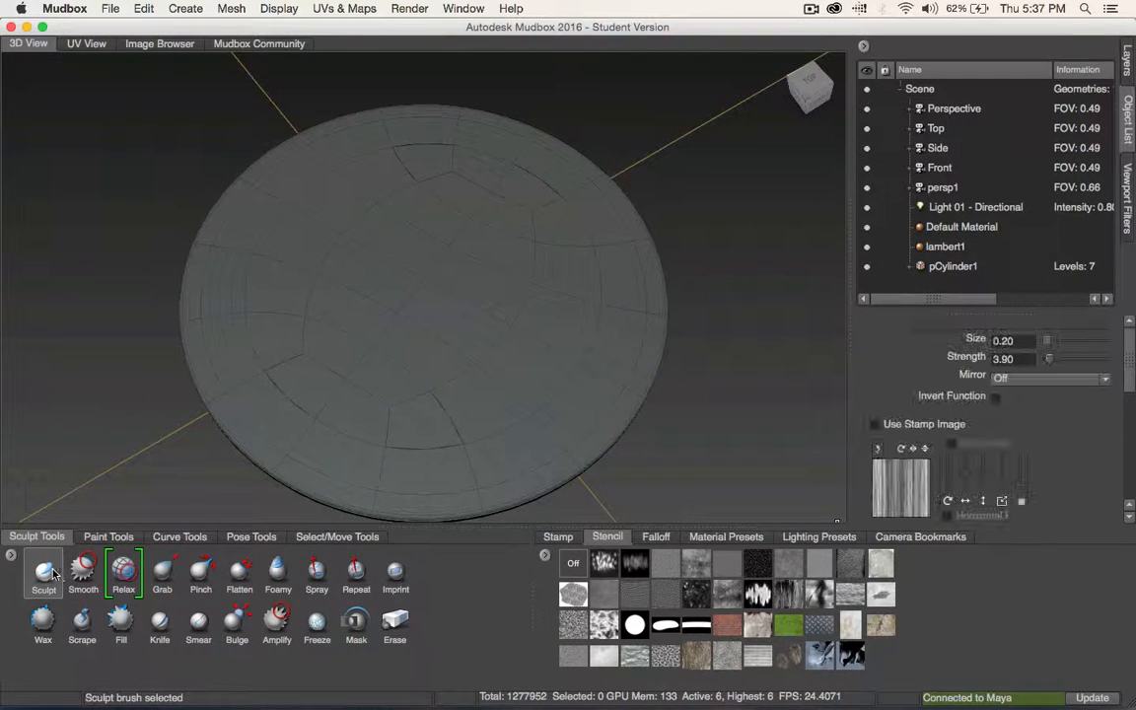
drag(1053, 361, 1060, 361)
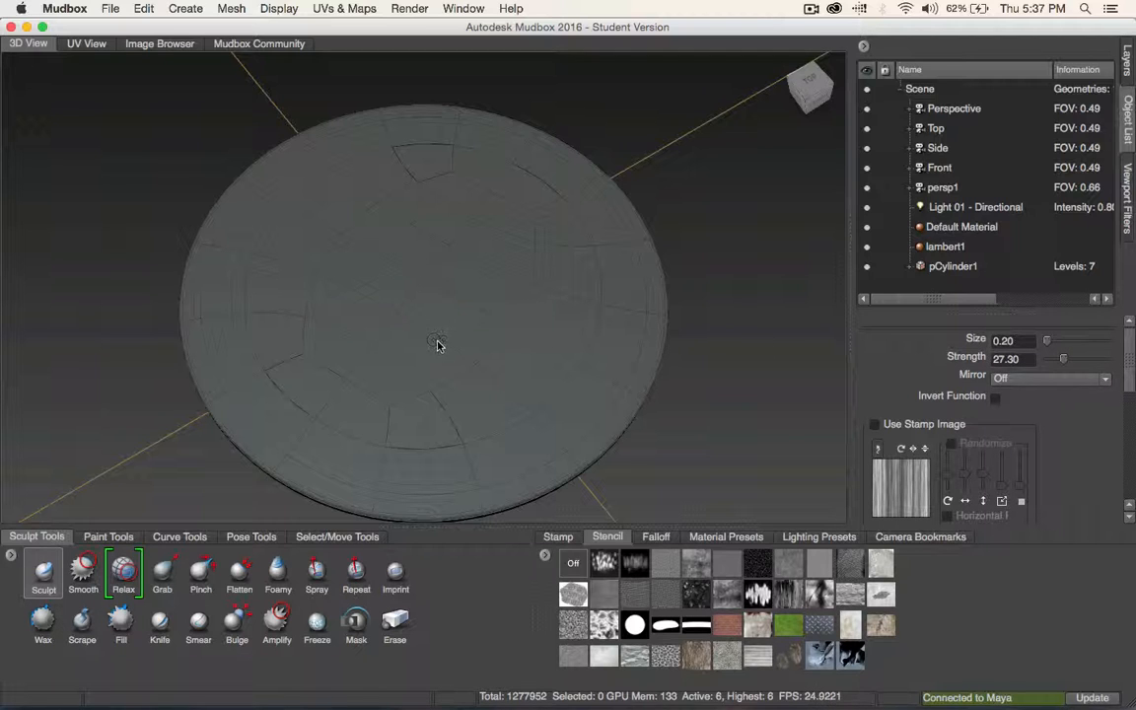
key(b)
mouse_move(402, 290)
mouse_down()
mouse_move(528, 314)
mouse_move(419, 290)
mouse_move(380, 353)
mouse_move(644, 295)
mouse_move(674, 301)
mouse_up()
key(super+z)
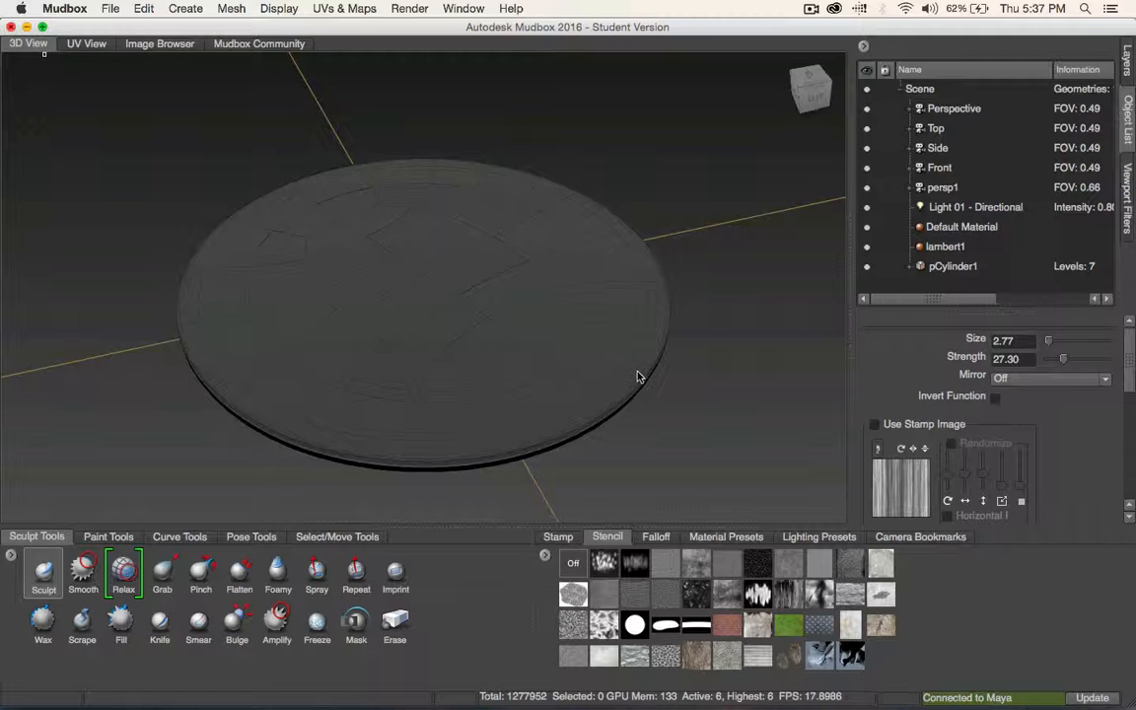
key(super+z)
Close Mudbox without saving the scene and scale the coin down uniformly in Maya.
click(10, 26)
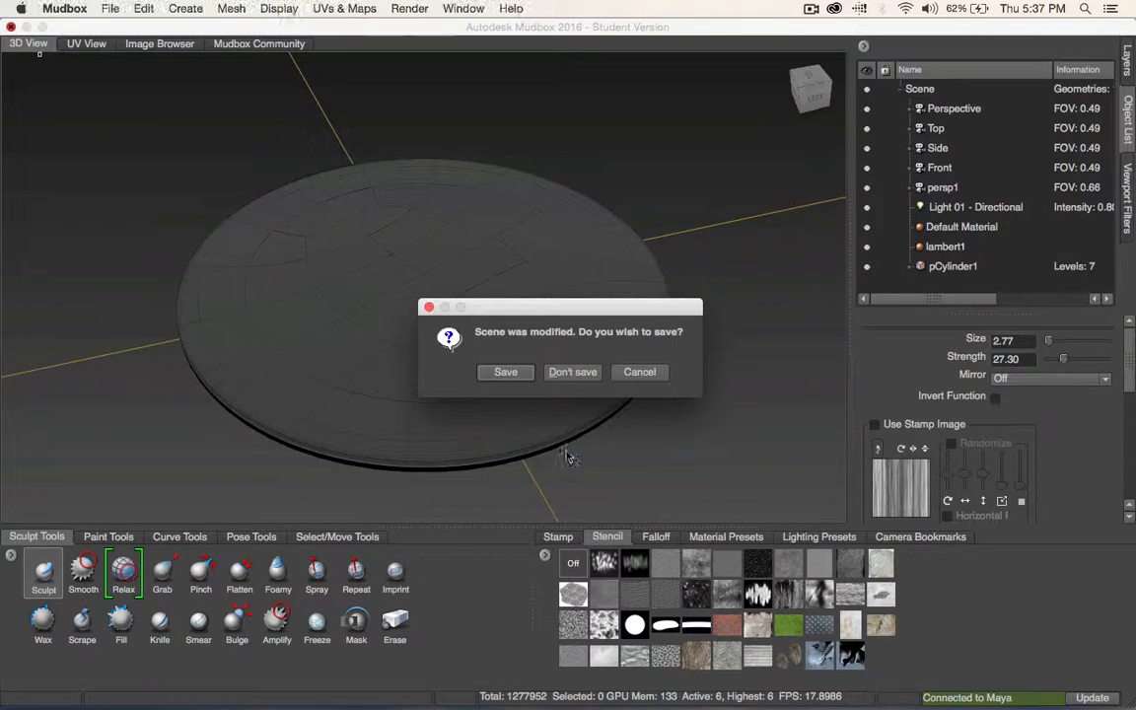
click(564, 372)
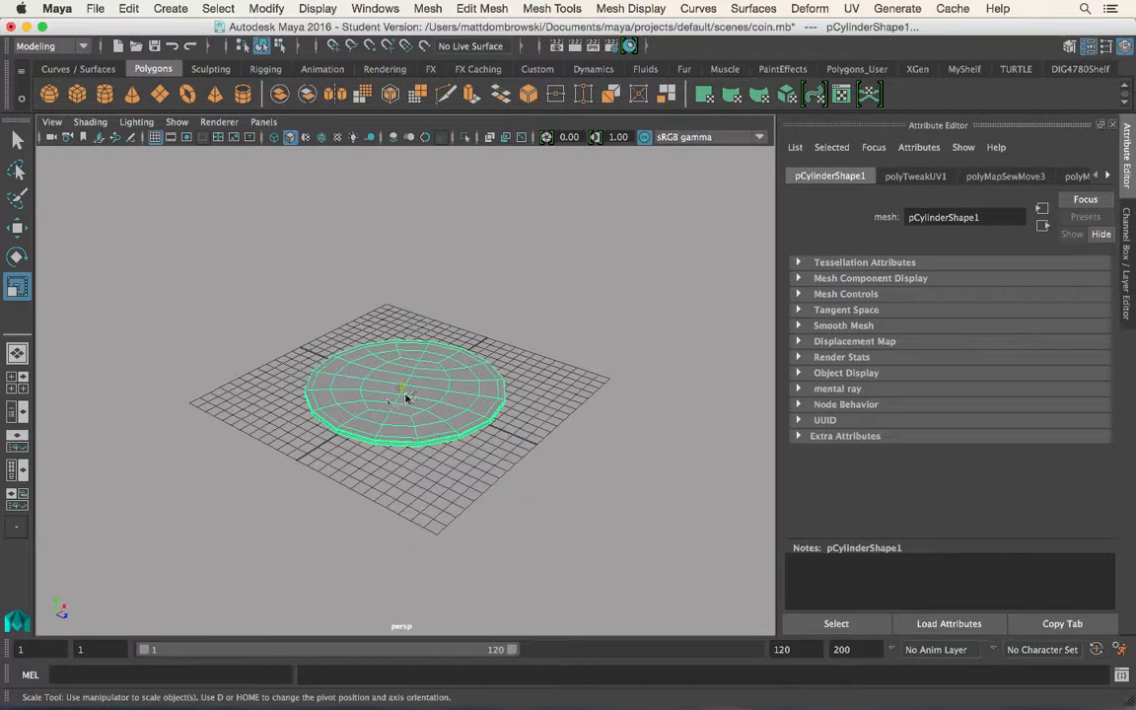
key(r)
drag(405, 396, 385, 386)
drag(350, 377, 328, 373)
key(f)
scroll(468, 411, up, 3)
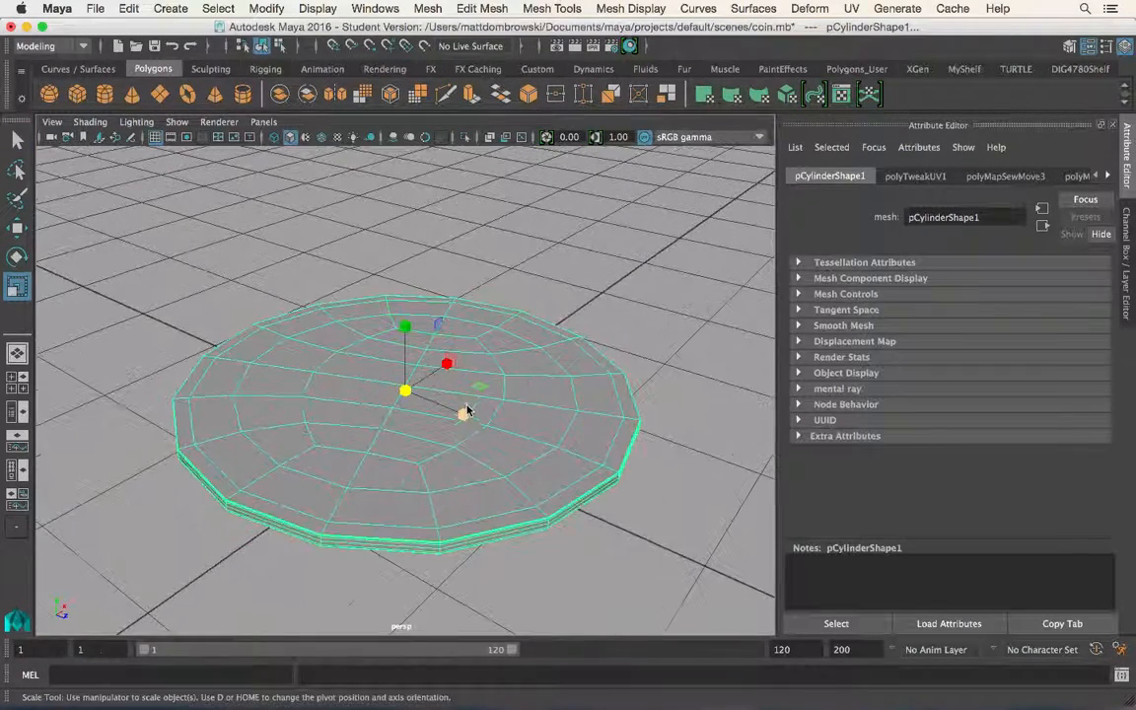
drag(409, 392, 385, 392)
scroll(490, 397, up, 4)
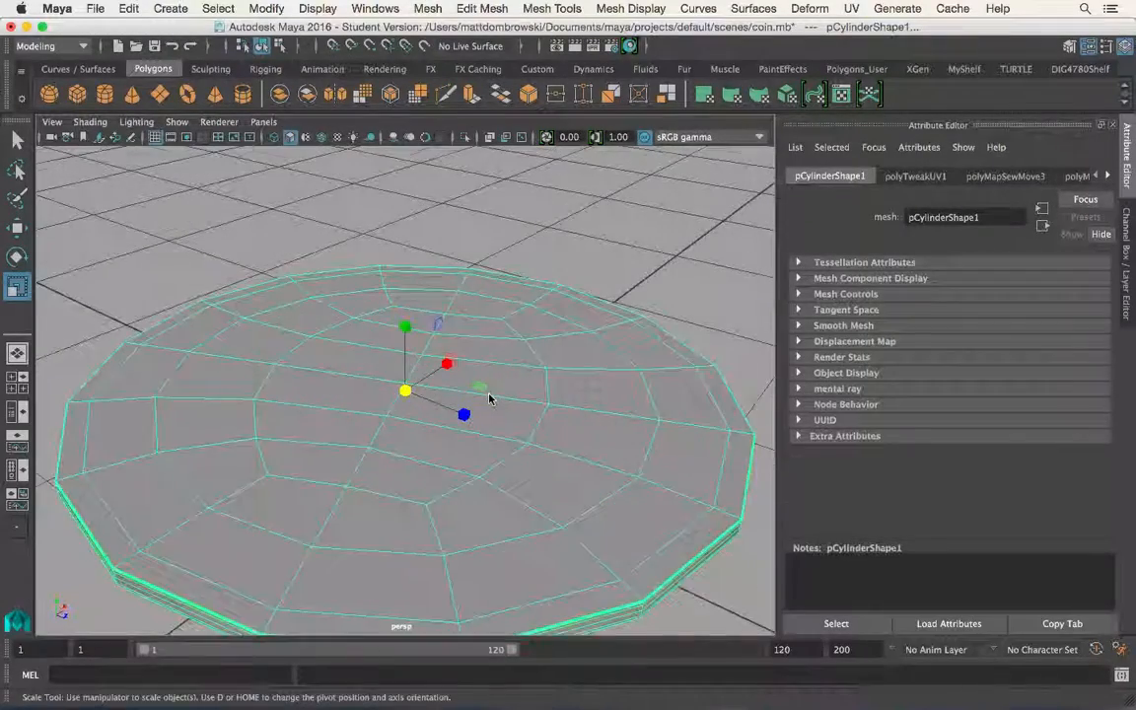
scroll(490, 398, down, 6)
scroll(490, 398, down, 2)
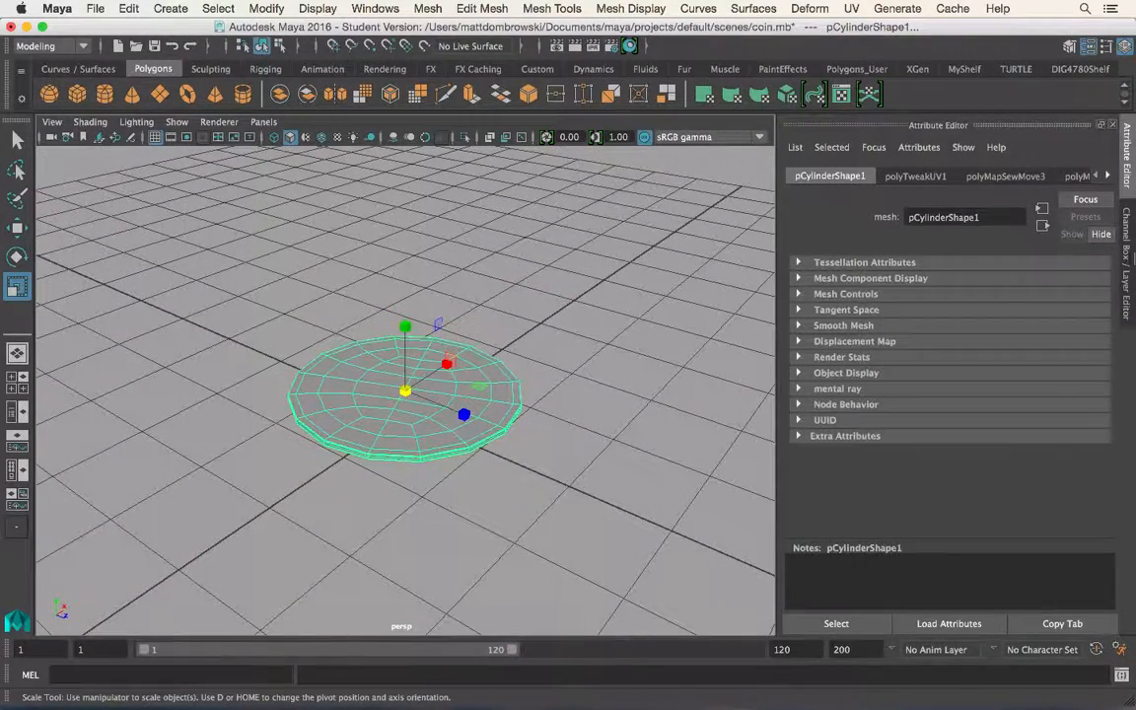
Delete the coin's construction history, freeze its transformations and show its channel values.
click(129, 9)
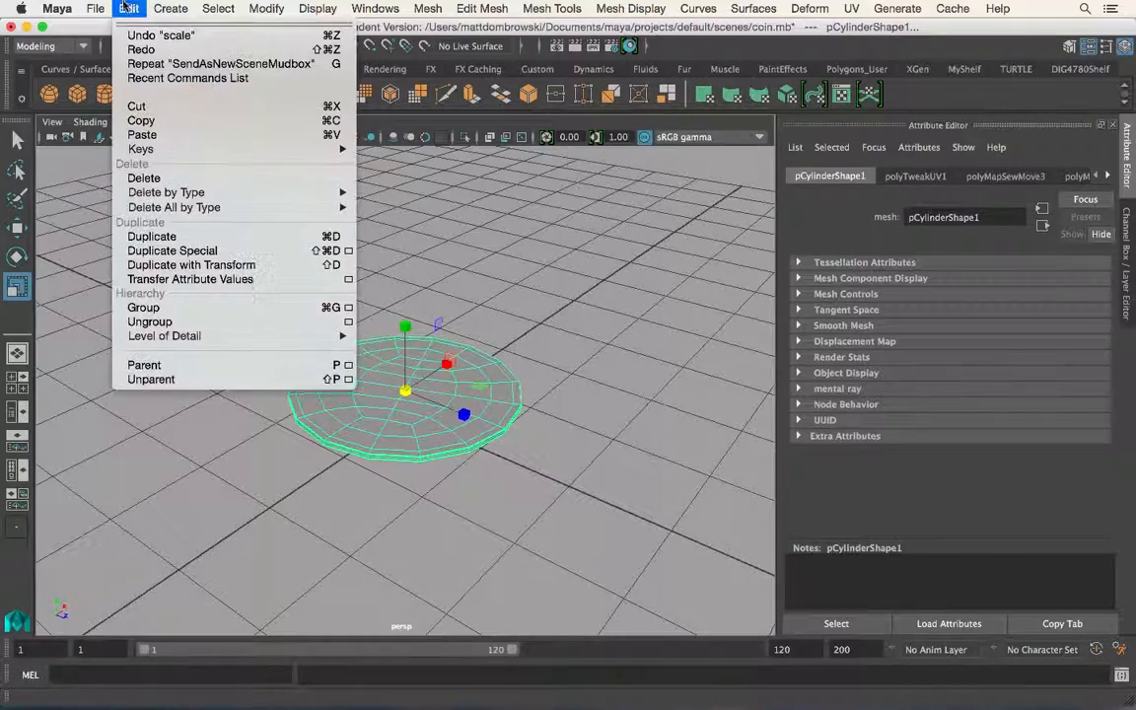
mouse_move(222, 207)
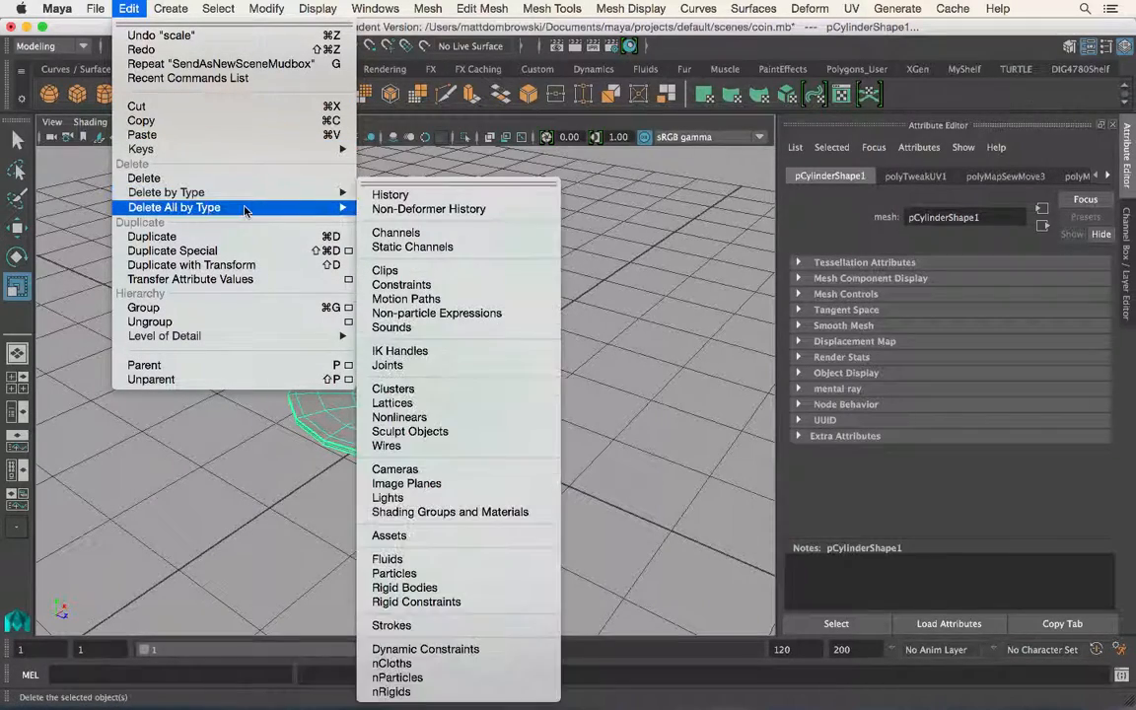
click(395, 208)
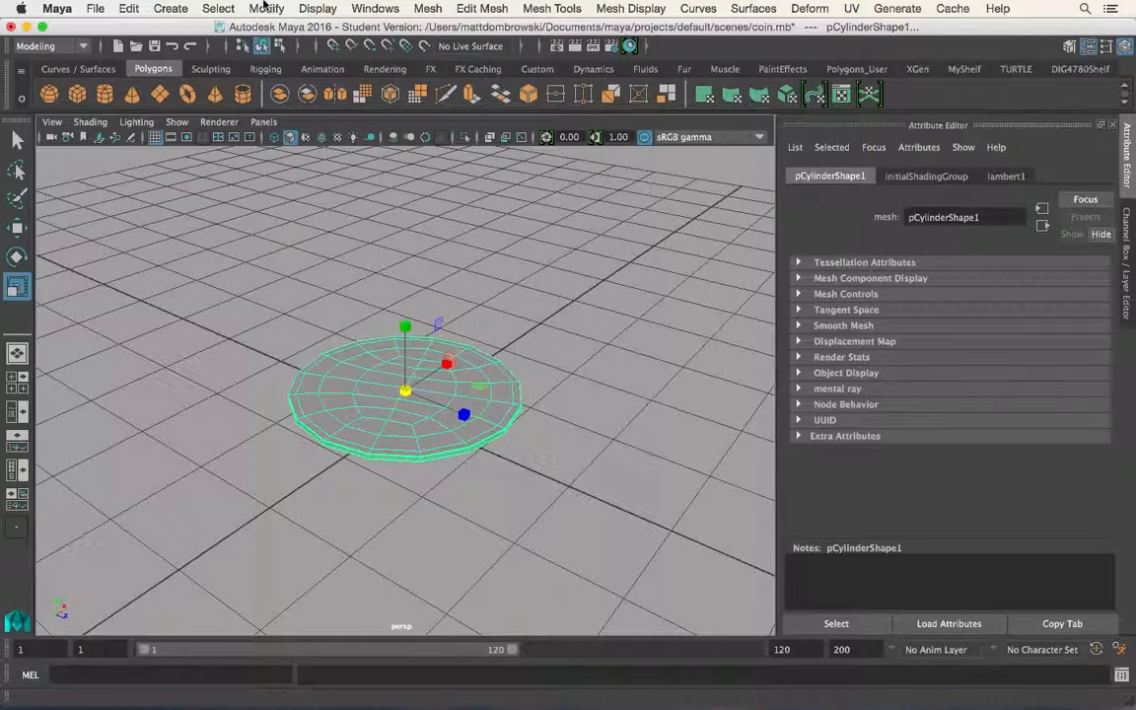
click(264, 8)
click(296, 79)
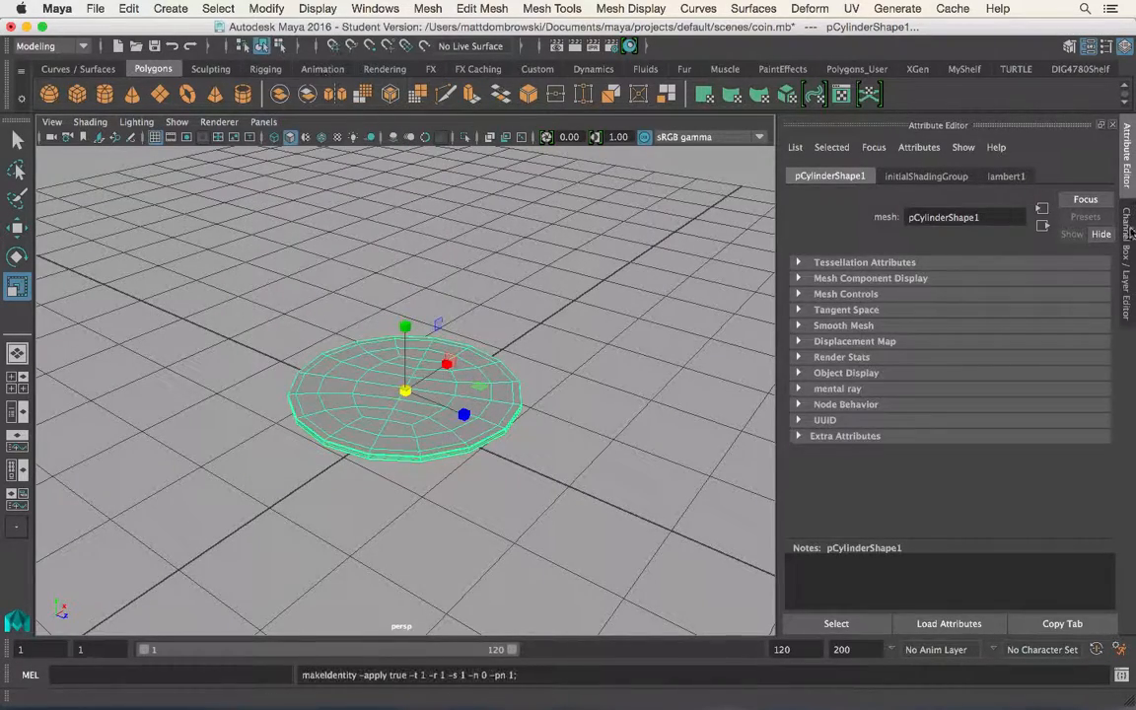
click(1128, 237)
mouse_move(657, 337)
alt+mouse_down()
mouse_move(669, 281)
mouse_move(676, 335)
alt+mouse_up()
Send the rescaled coin to Mudbox as a new scene and dismiss the startup dialogs.
click(96, 8)
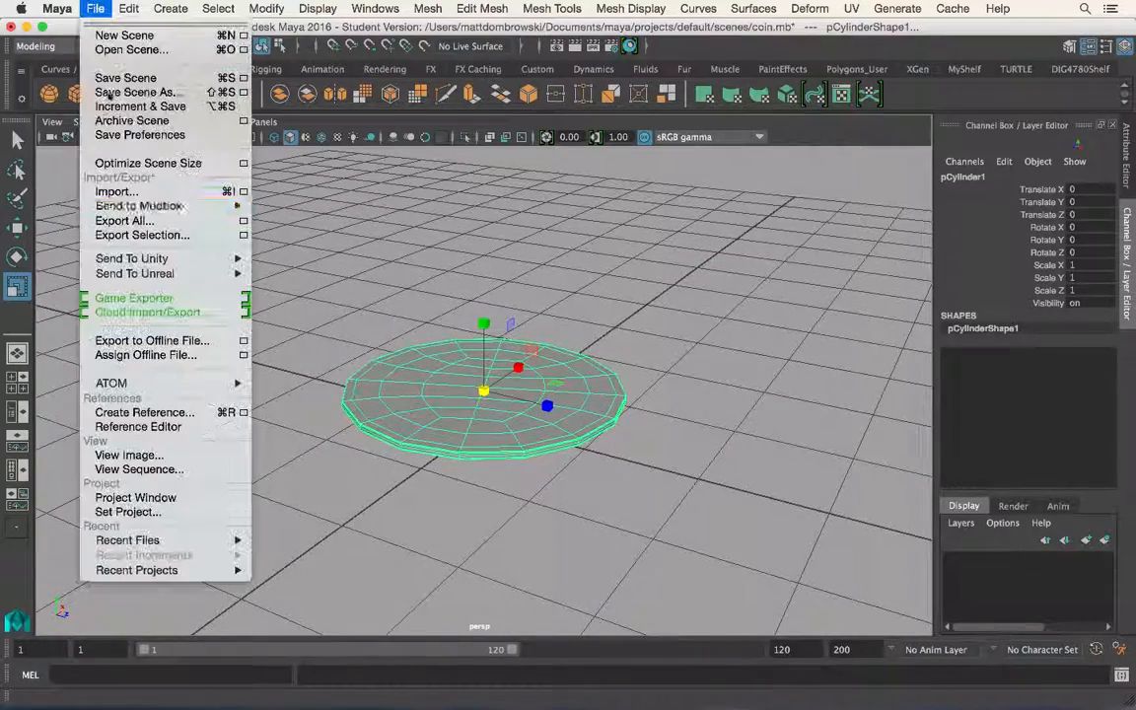
mouse_move(138, 203)
click(336, 206)
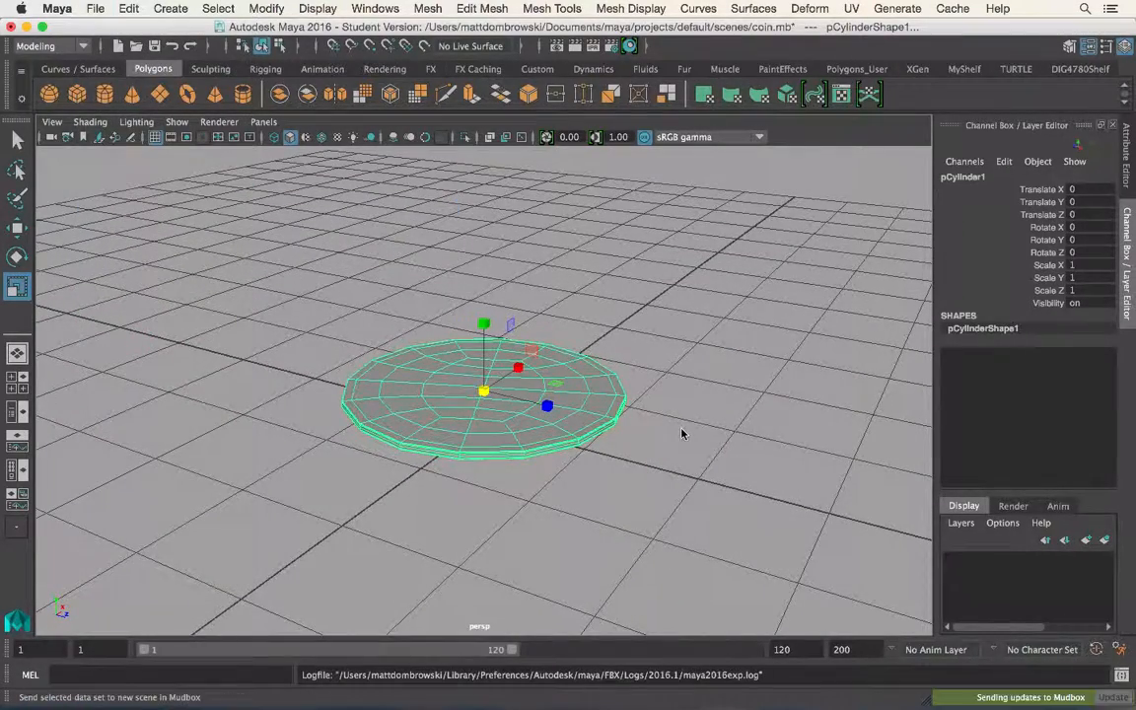
mouse_move(915, 683)
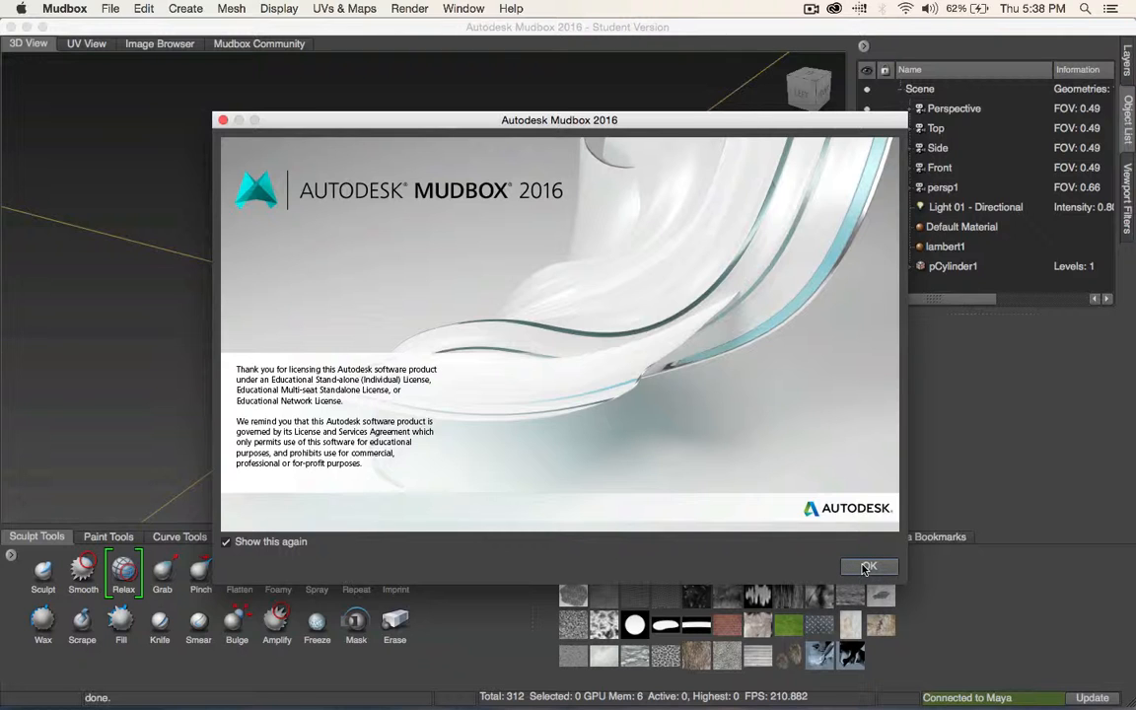
click(865, 567)
click(720, 458)
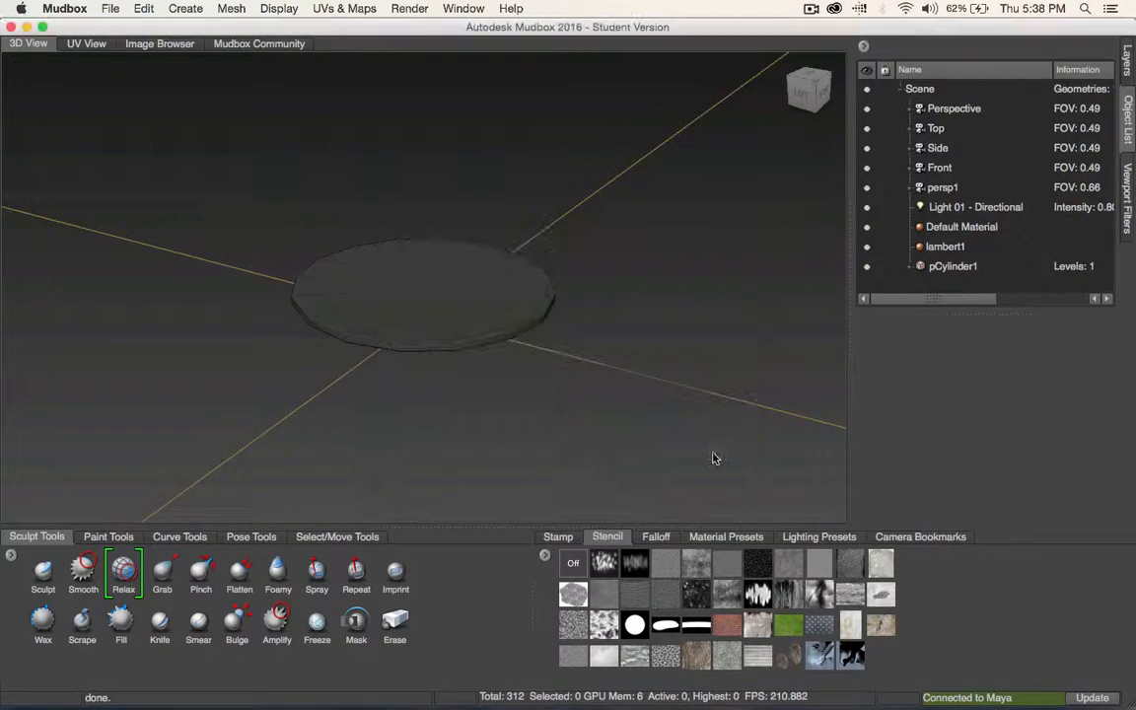
Subdivide the rescaled coin mesh repeatedly up to level 6.
alt+drag(464, 332, 486, 420)
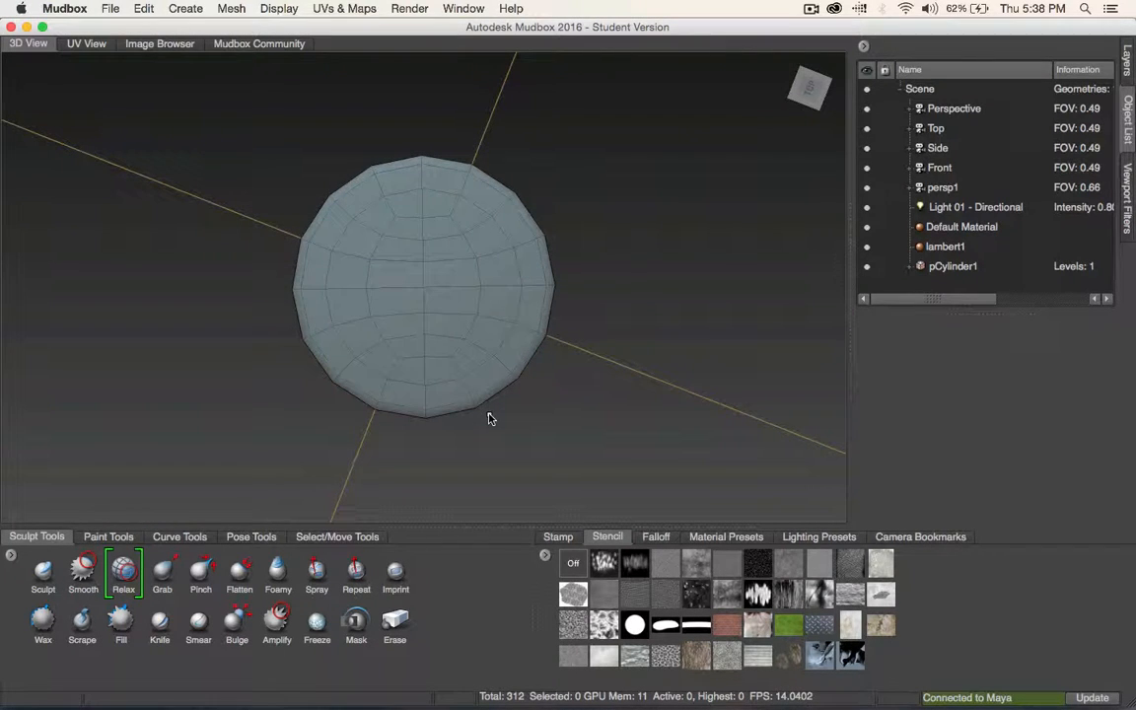
key(shift+d)
key(shift+d)
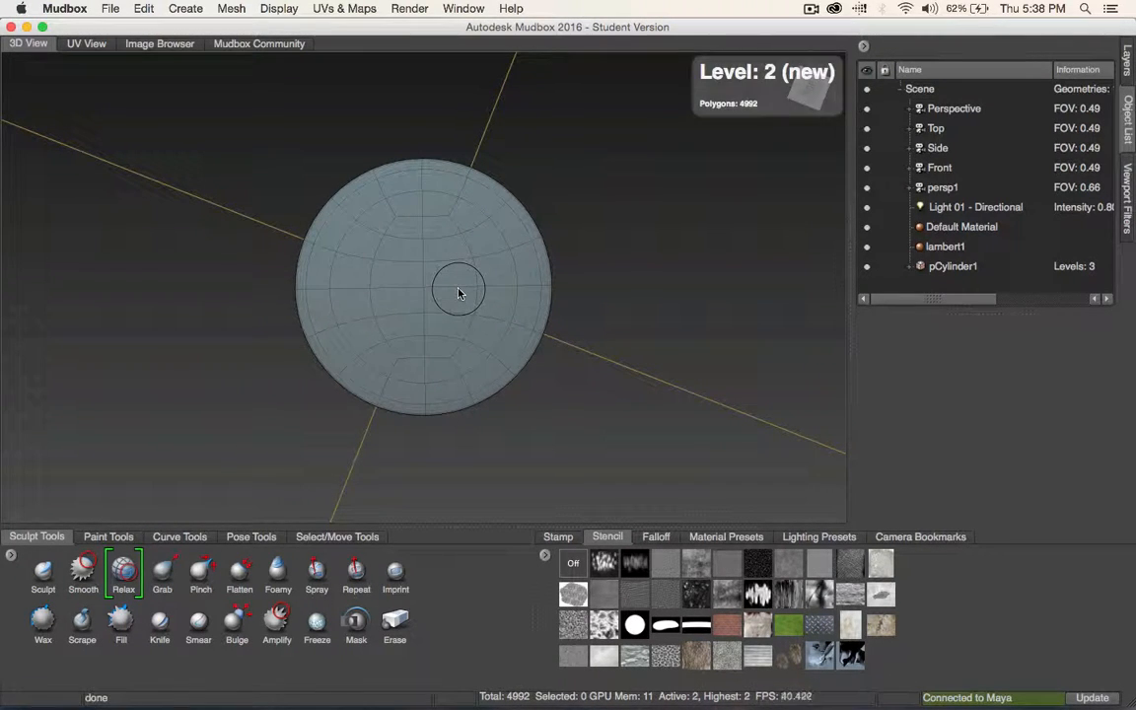
key(shift+d)
key(shift+d)
key(shift+d)
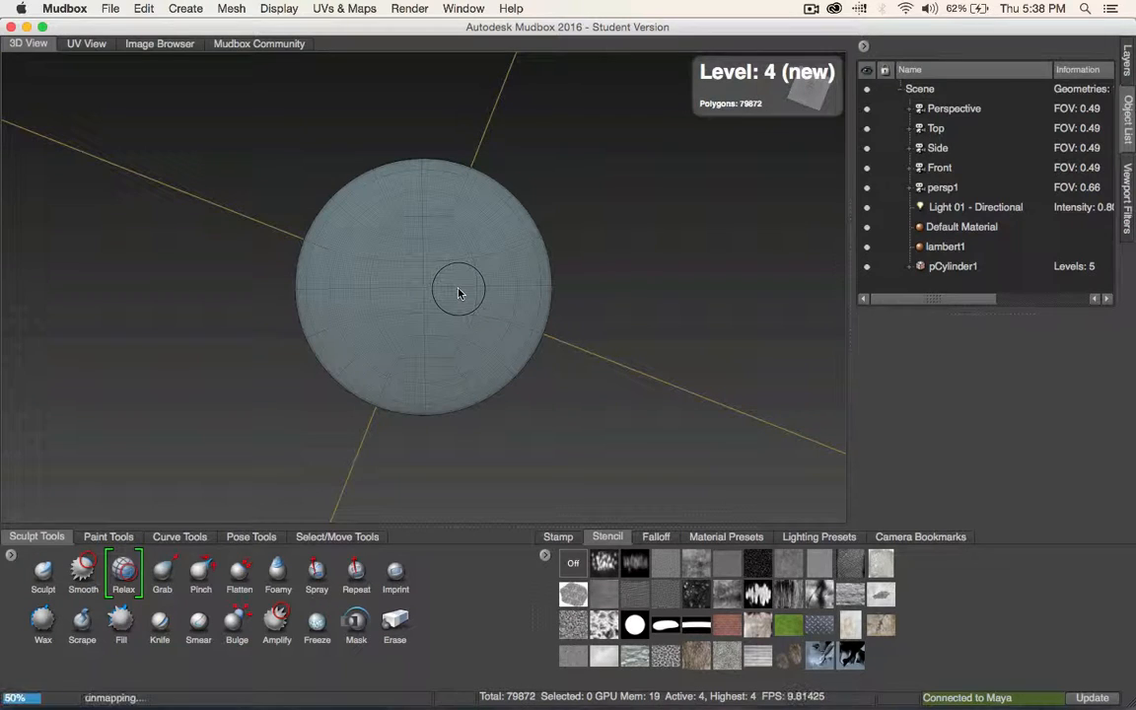
key(shift+d)
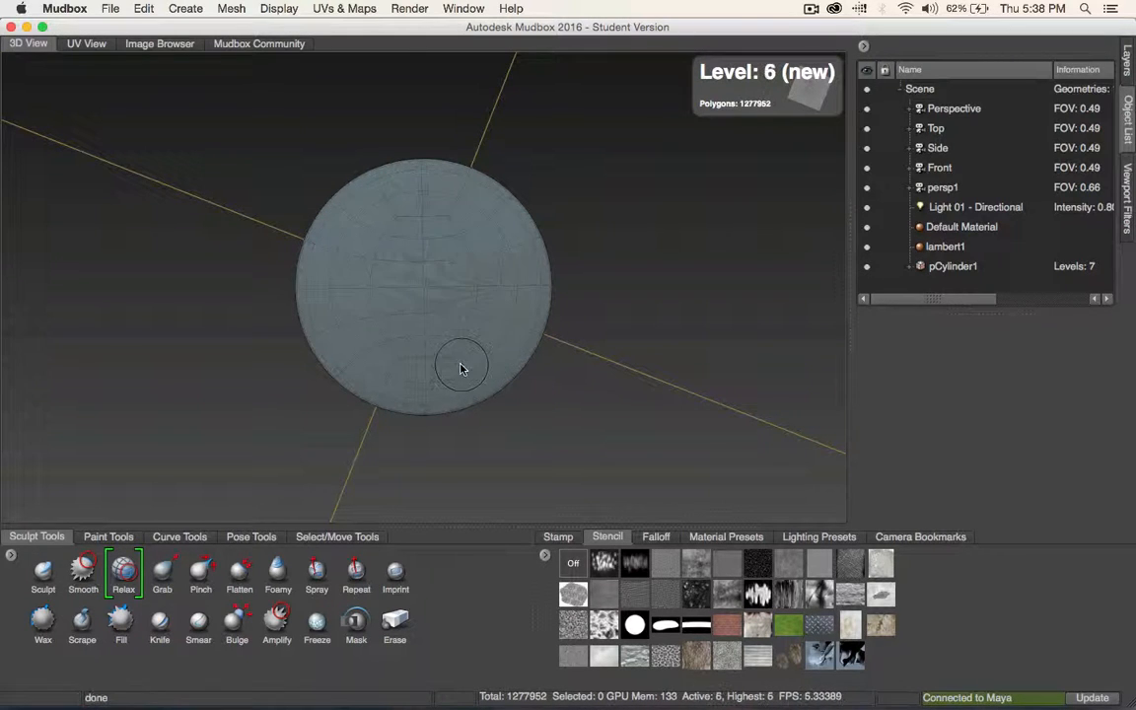
Set the Sculpt brush to size 0.09 and strength 0.04, try a stroke on the coin's top face, and undo it.
alt+drag(443, 347, 557, 421)
alt+drag(501, 389, 484, 305)
mouse_move(485, 305)
alt+right_down()
mouse_move(536, 392)
mouse_move(647, 510)
mouse_move(599, 435)
alt+right_up()
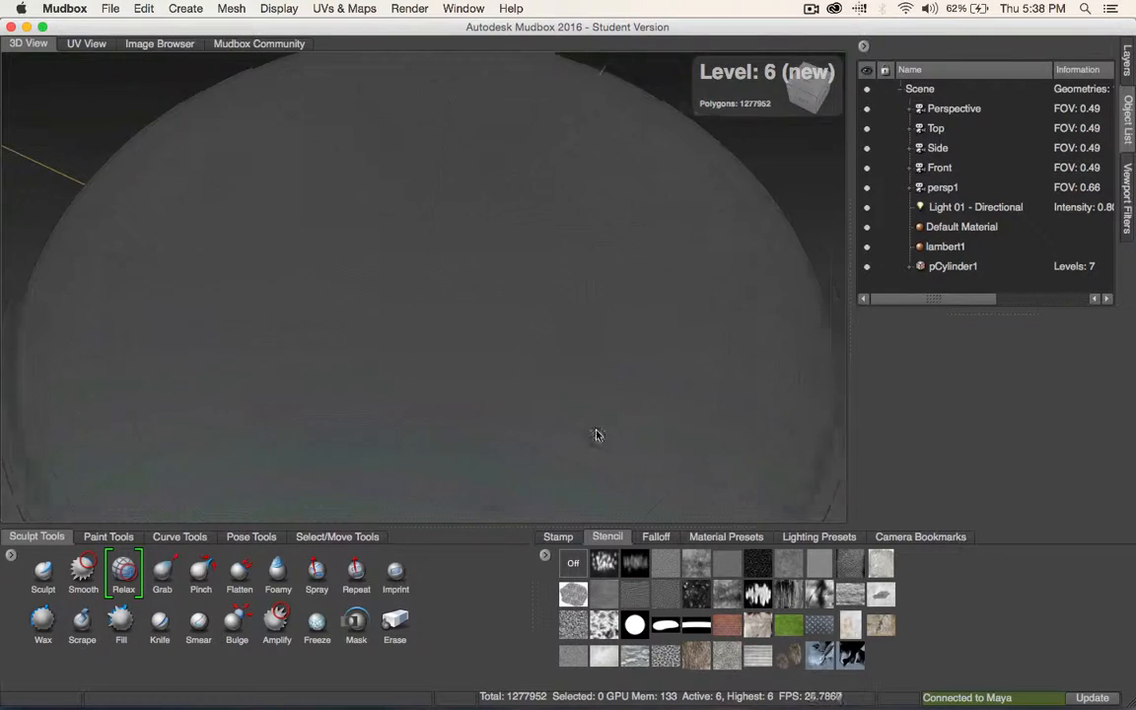
click(45, 572)
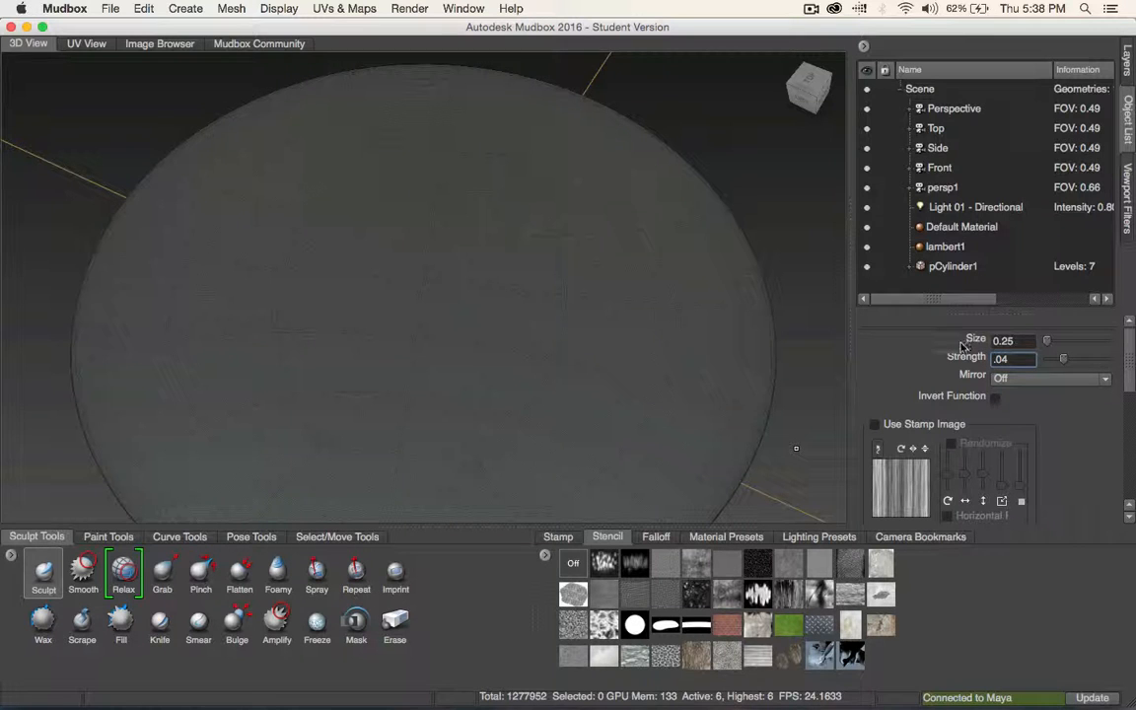
key(Tab)
mouse_move(399, 268)
mouse_down()
mouse_move(284, 347)
mouse_move(540, 393)
mouse_move(658, 311)
mouse_up()
key(super+z)
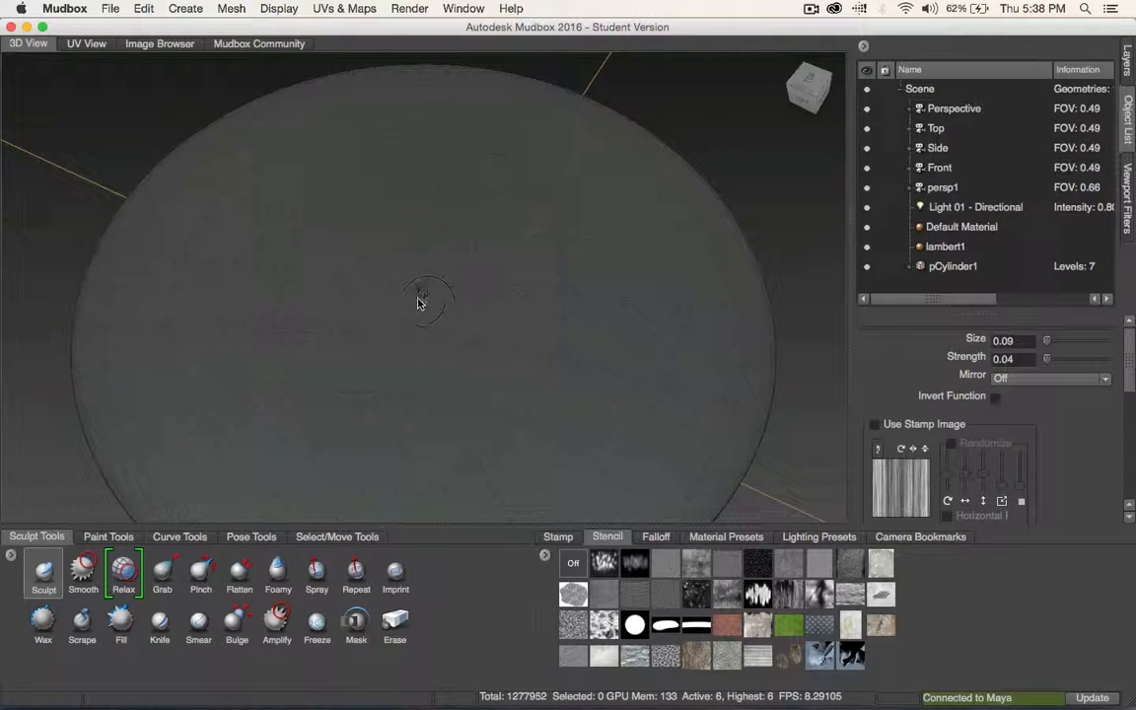
Try an S-shaped Sculpt stroke on the coin's top face with size 0.09 and strength 0.10, and undo it.
mouse_move(448, 304)
mouse_down()
mouse_move(408, 299)
mouse_move(291, 337)
mouse_move(440, 374)
mouse_move(549, 457)
mouse_up()
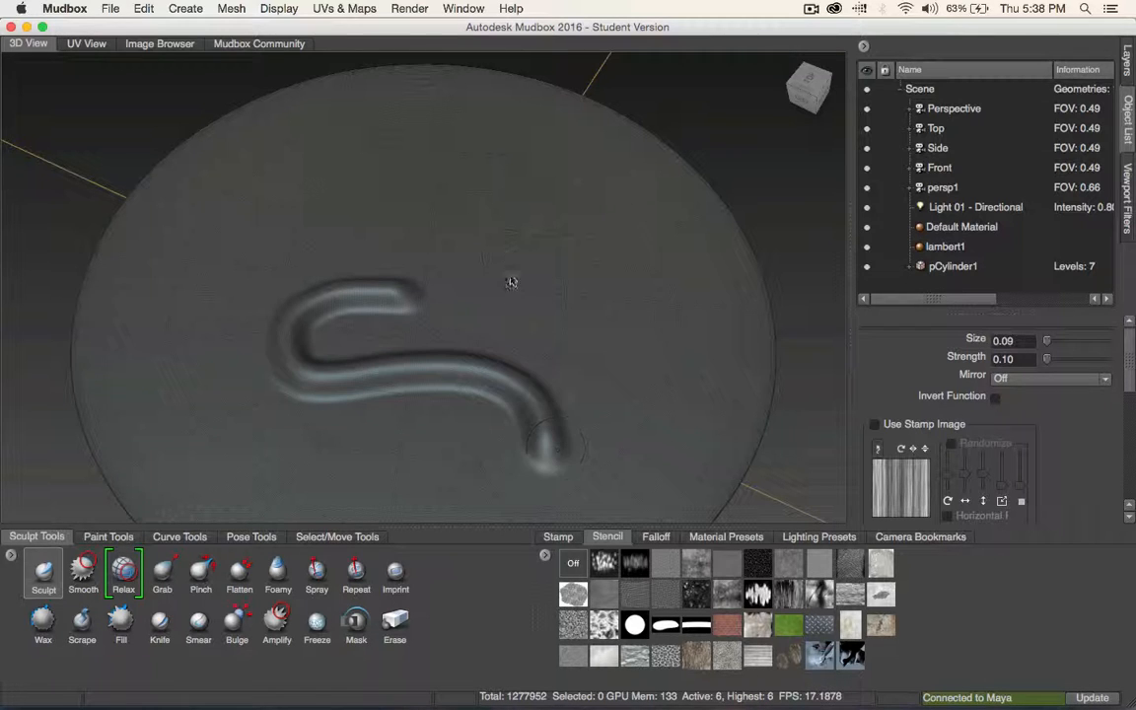
key(super+z)
mouse_move(412, 184)
mouse_down()
mouse_move(297, 193)
mouse_move(345, 349)
mouse_move(459, 284)
mouse_move(476, 244)
mouse_move(450, 314)
mouse_move(416, 332)
mouse_move(595, 312)
mouse_move(561, 334)
mouse_up()
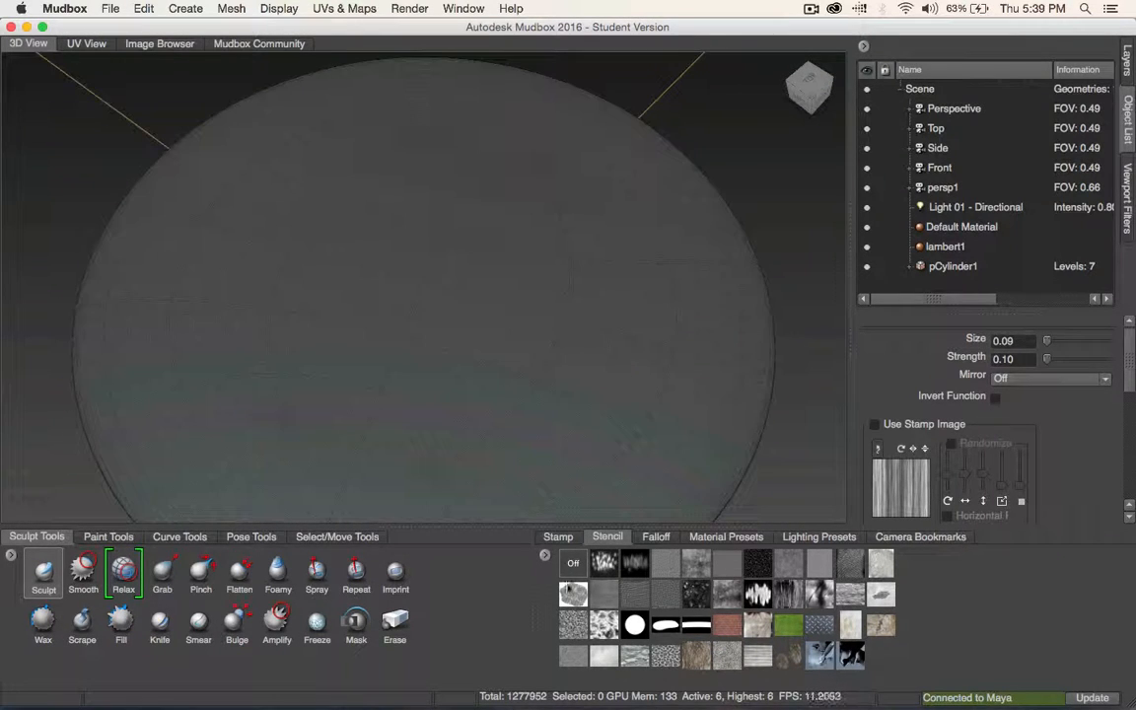
Select the Off stencil to show its settings, and view the whole coin straight from the top.
click(547, 538)
click(608, 537)
click(571, 563)
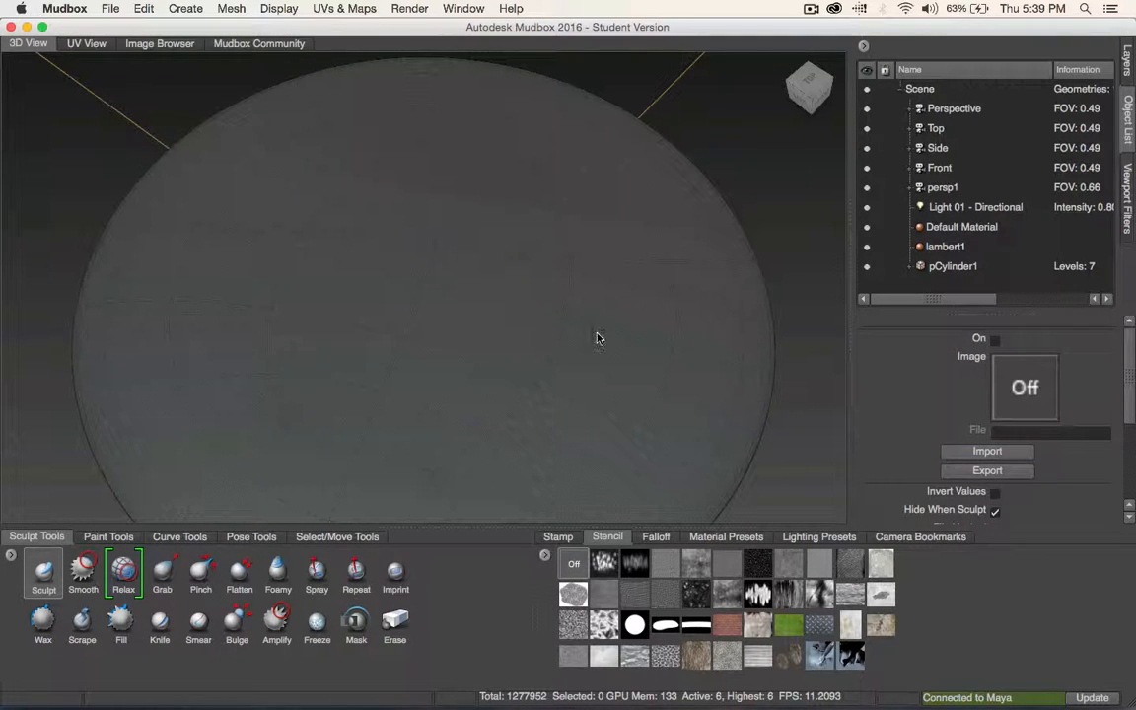
click(810, 79)
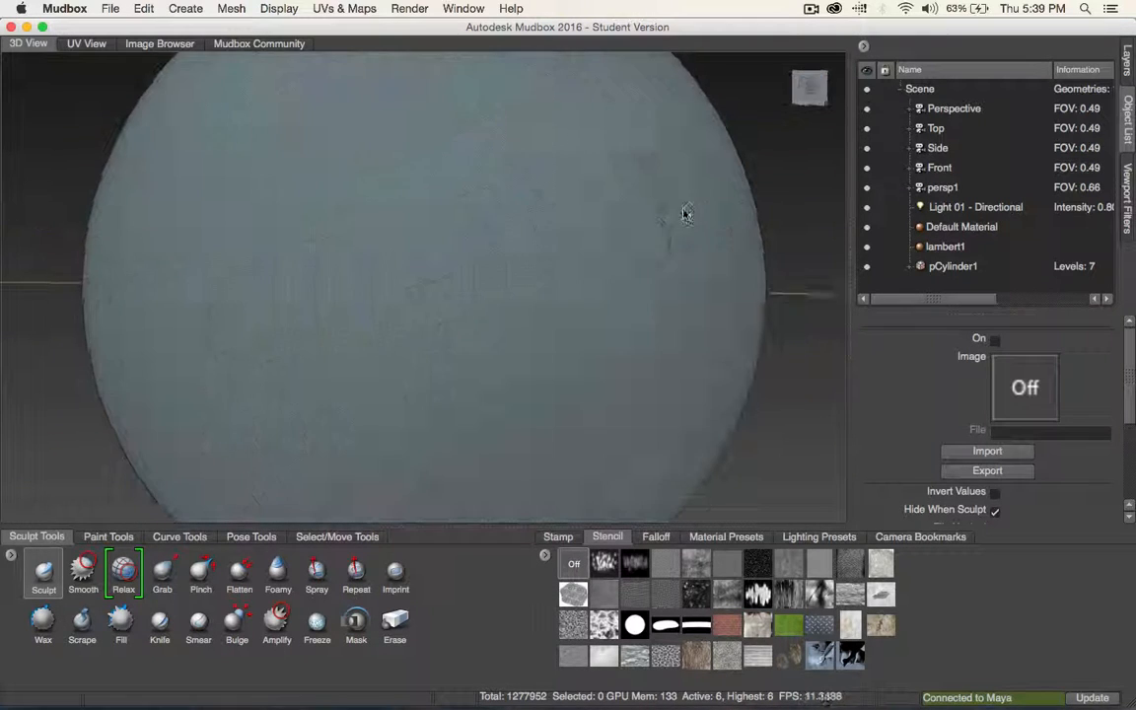
scroll(569, 286, down, 5)
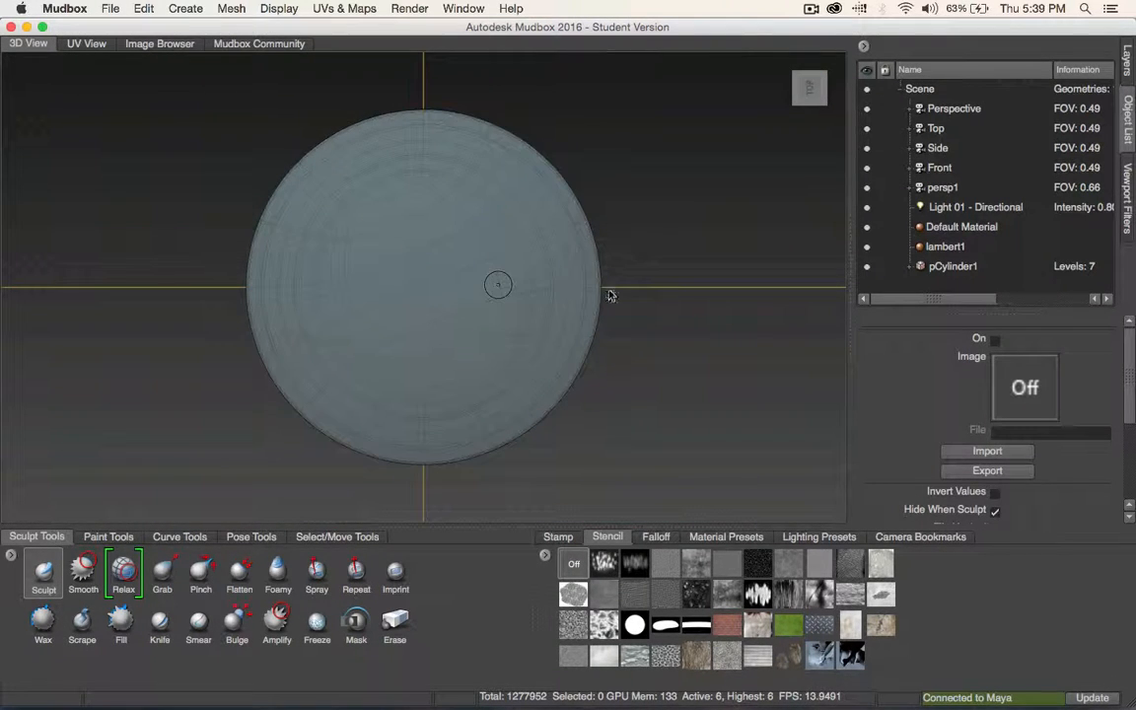
Import America-the-Beautiful-Silver-Coin-Obverse.jpg as the stencil and fit the coin model in the view to the stencil coin's outline.
click(987, 452)
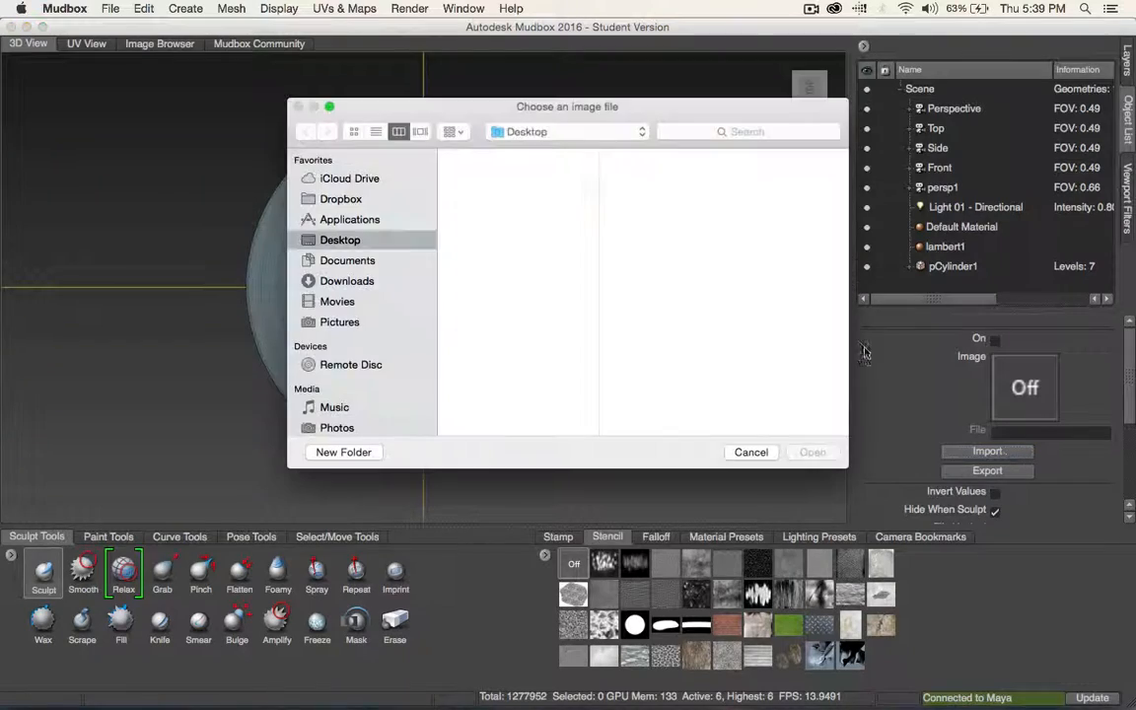
click(493, 176)
key(space)
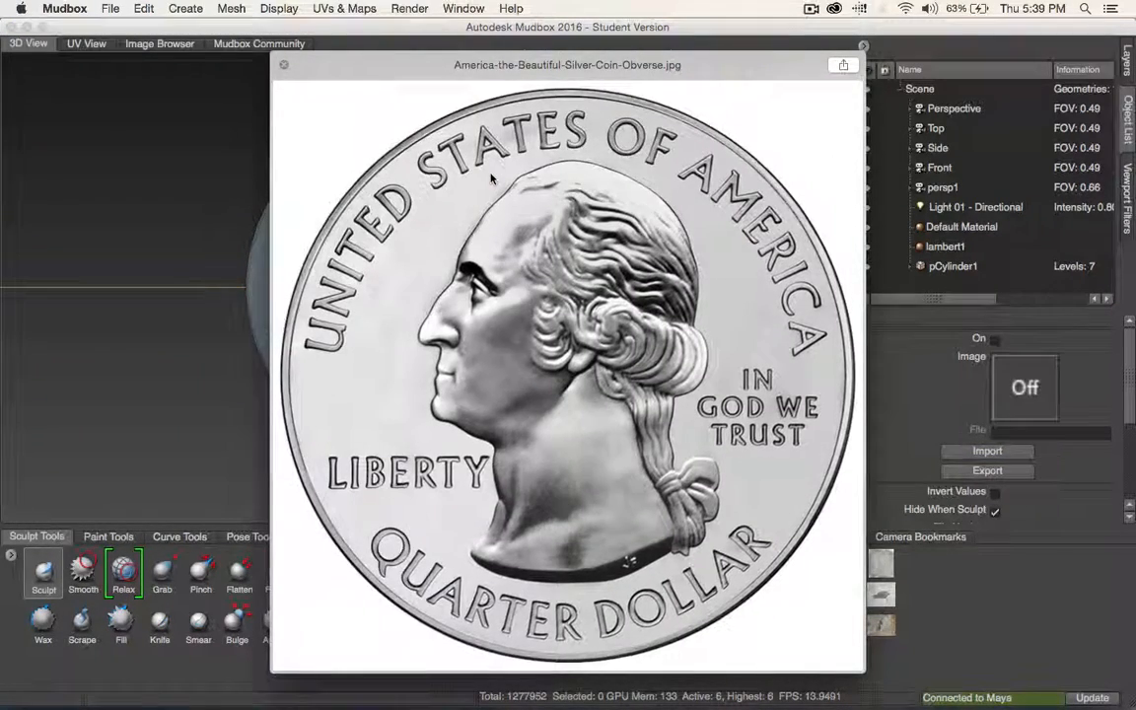
key(space)
double_click(453, 176)
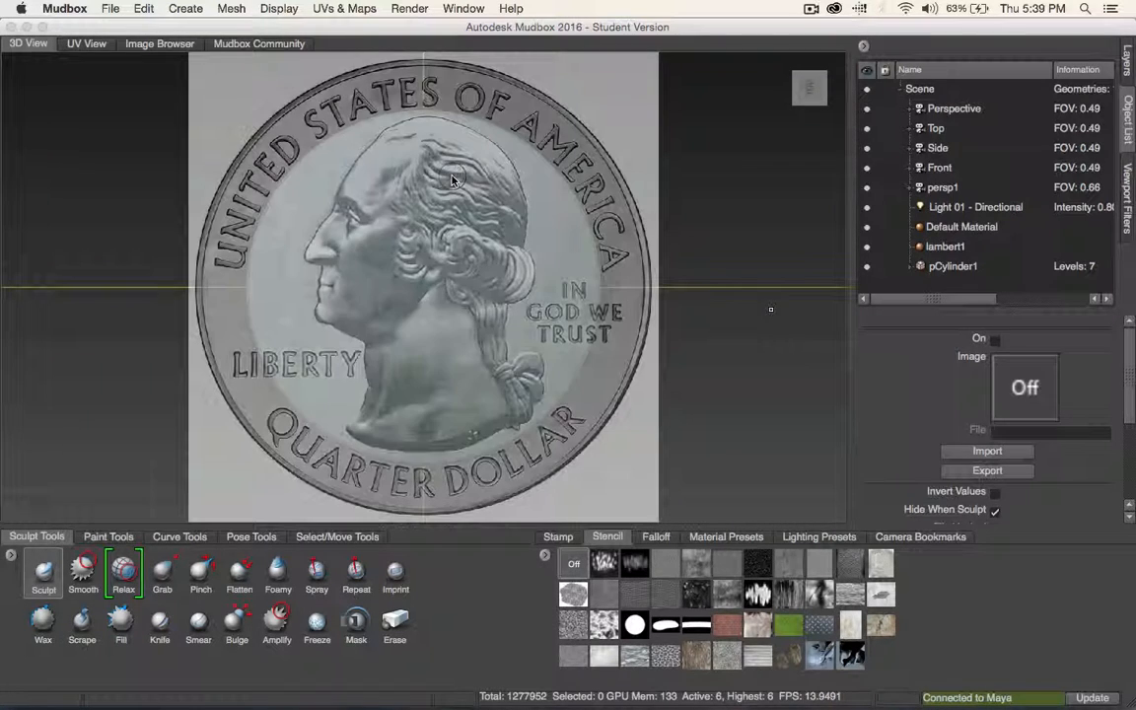
alt+middle_drag(531, 253, 533, 250)
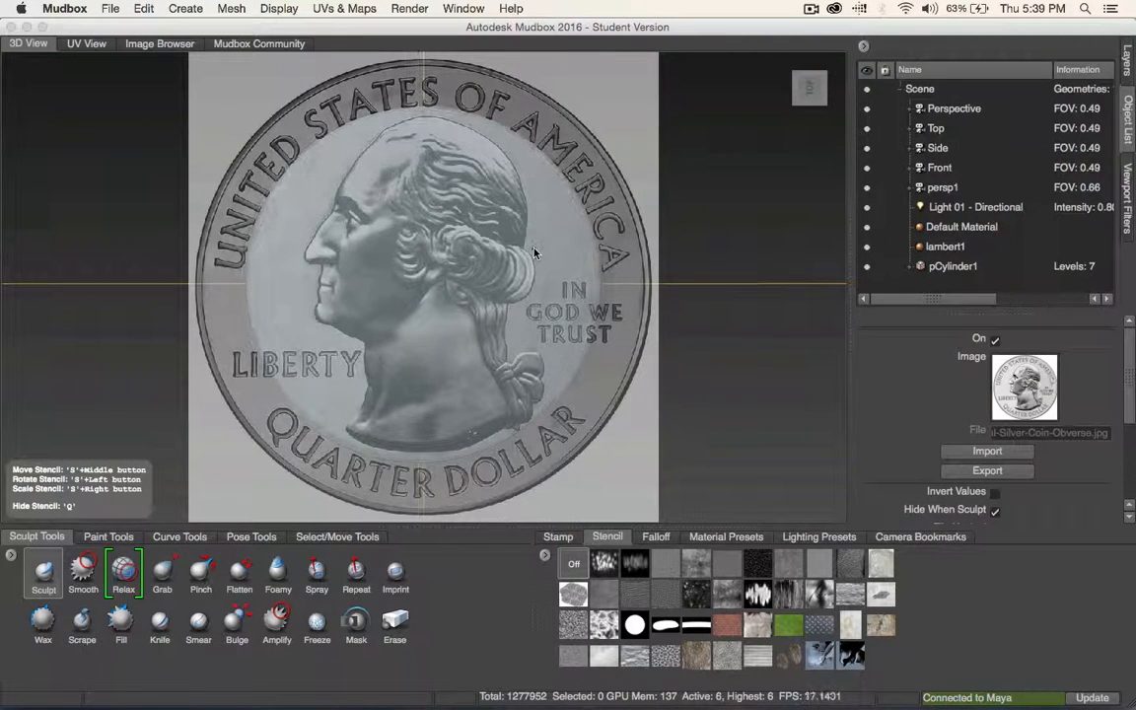
alt+right_drag(534, 251, 586, 287)
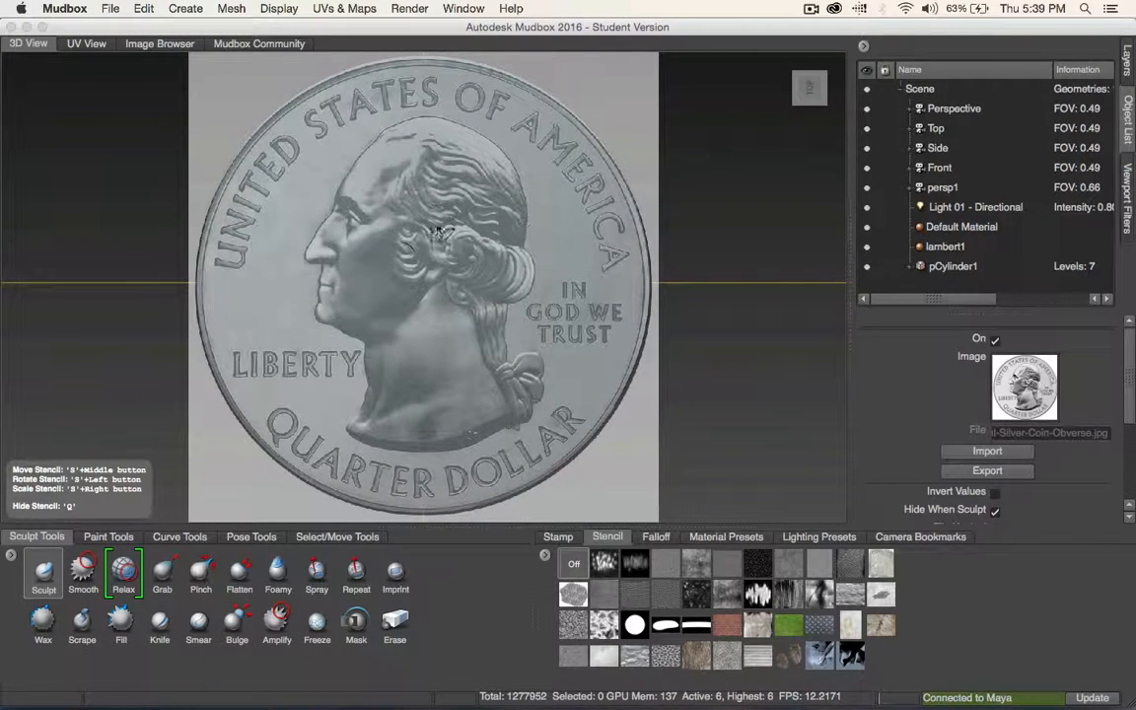
Try sculpting the portrait's face through the stencil with size 0.09 and strength 0.10, toggling the stencil's visibility.
click(42, 572)
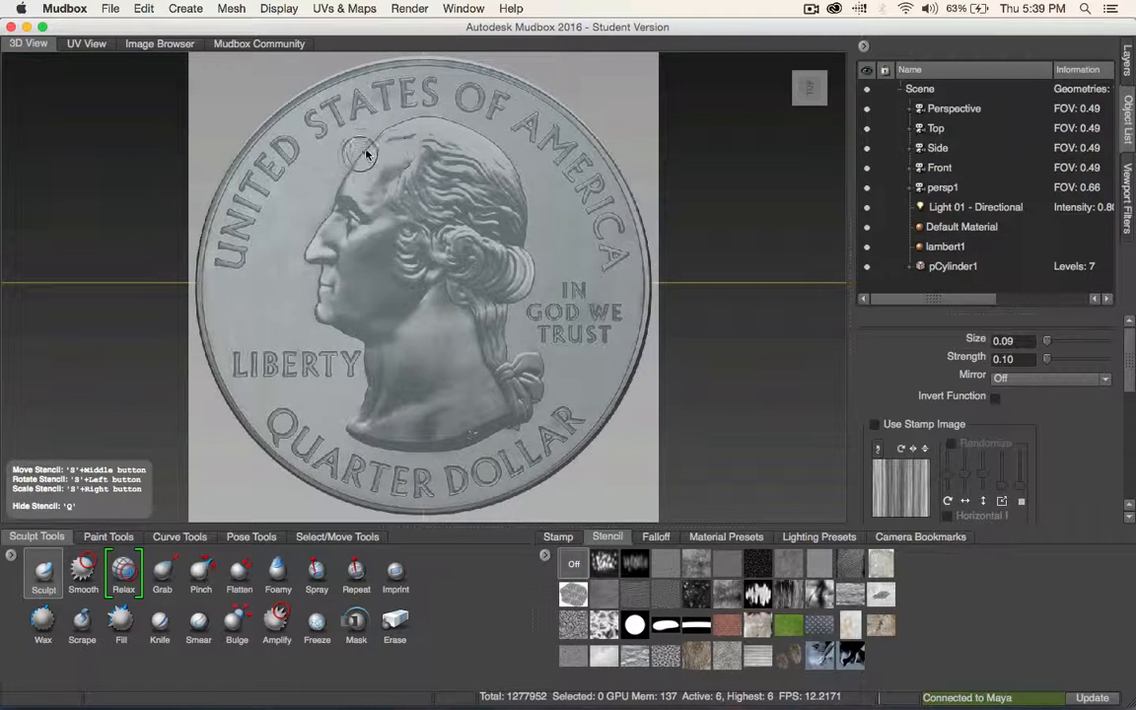
key(q)
key(q)
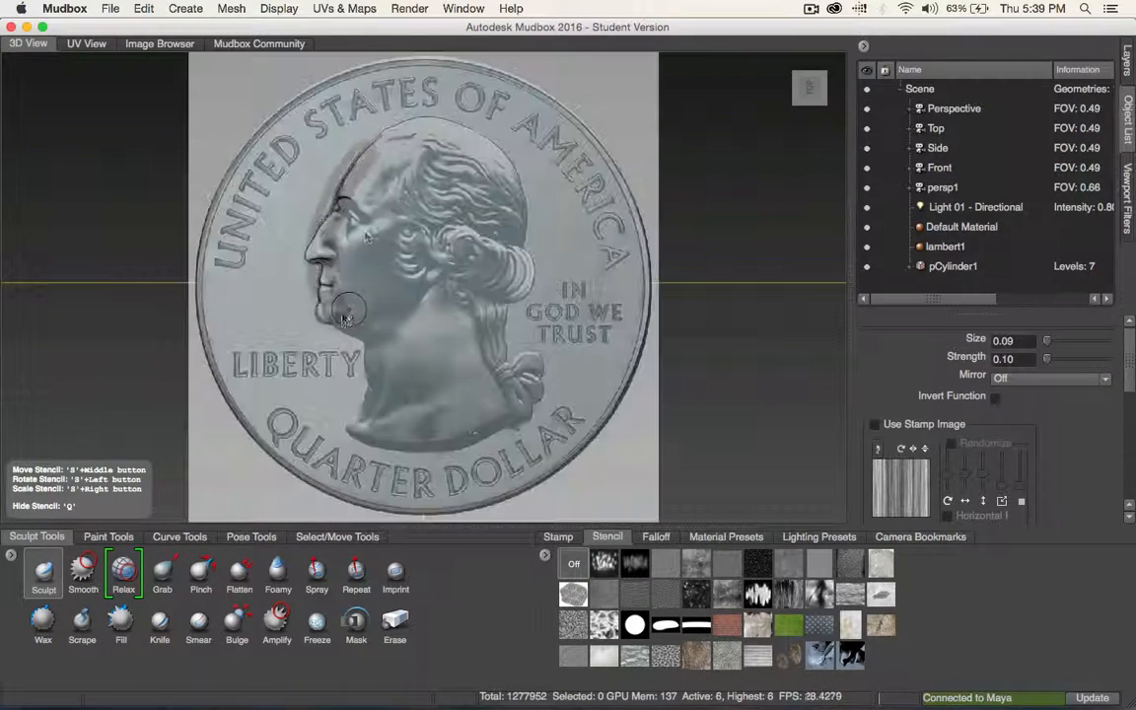
Set the Sculpt strength to 0.02 and size to 0.23, sculpt the top of the head through the stencil, and hide the stencil.
click(1001, 359)
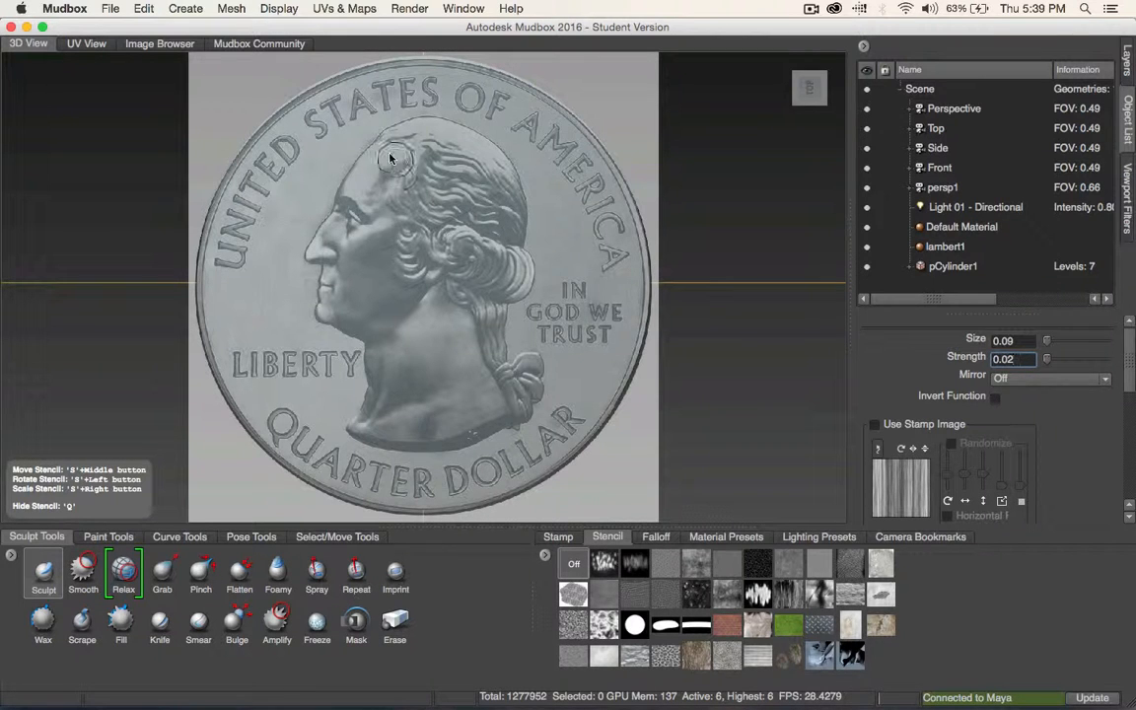
key(q)
key(q)
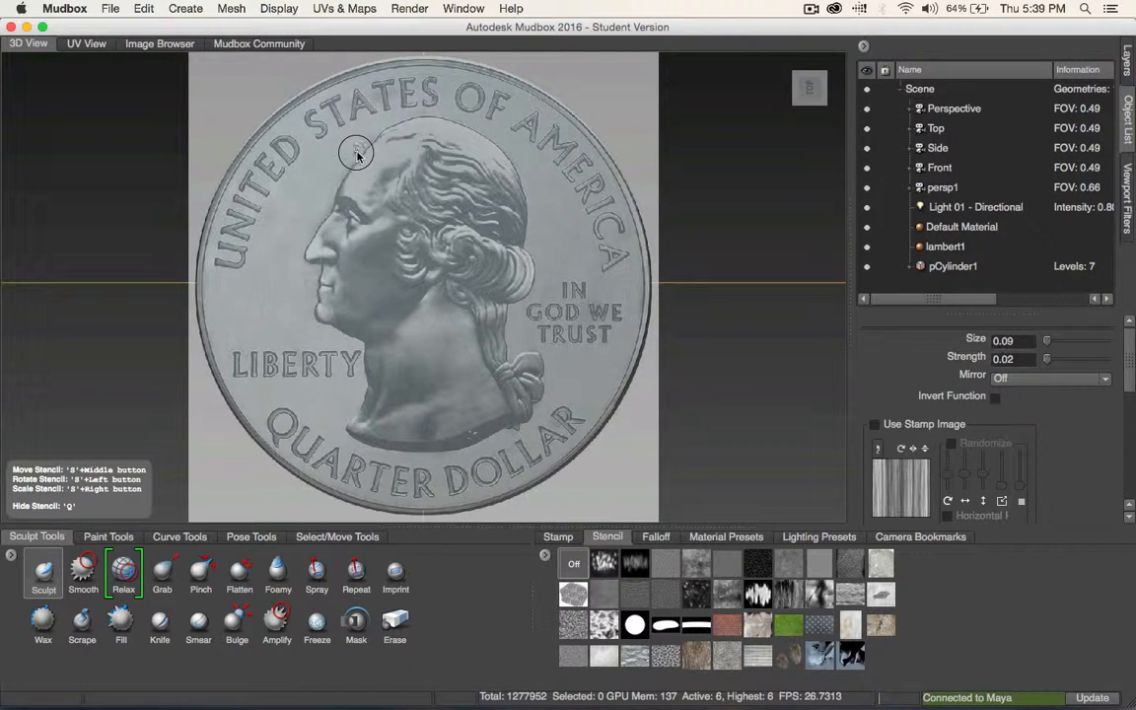
key(b)
drag(356, 152, 440, 186)
key(q)
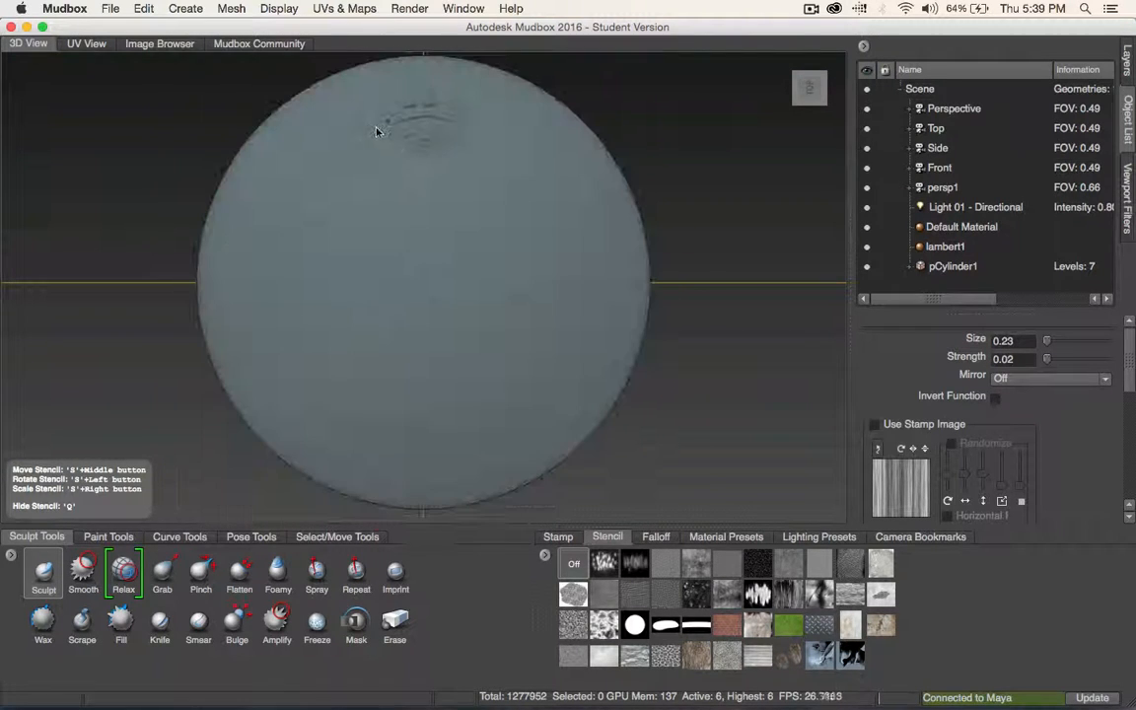
Sculpt the rest of the portrait and the coin's lettering through the stencil, from the face round to QUARTER DOLLAR.
mouse_move(306, 217)
mouse_down()
mouse_move(385, 162)
mouse_move(418, 368)
mouse_move(441, 168)
mouse_move(434, 339)
mouse_move(475, 157)
mouse_move(474, 237)
mouse_move(449, 345)
mouse_move(460, 346)
mouse_up()
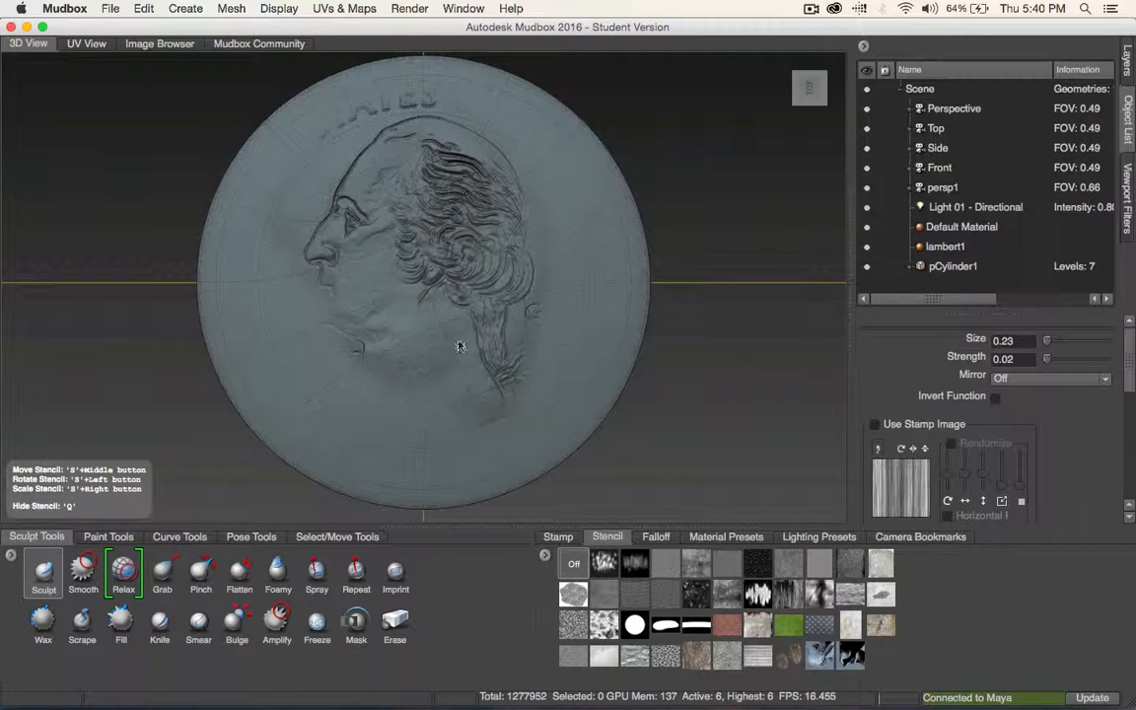
mouse_move(345, 403)
mouse_down()
mouse_move(276, 325)
mouse_move(281, 291)
mouse_move(236, 326)
mouse_move(243, 301)
mouse_up()
mouse_move(314, 165)
mouse_down()
mouse_move(286, 261)
mouse_move(279, 146)
mouse_move(368, 96)
mouse_move(427, 92)
mouse_move(493, 118)
mouse_move(607, 232)
mouse_up()
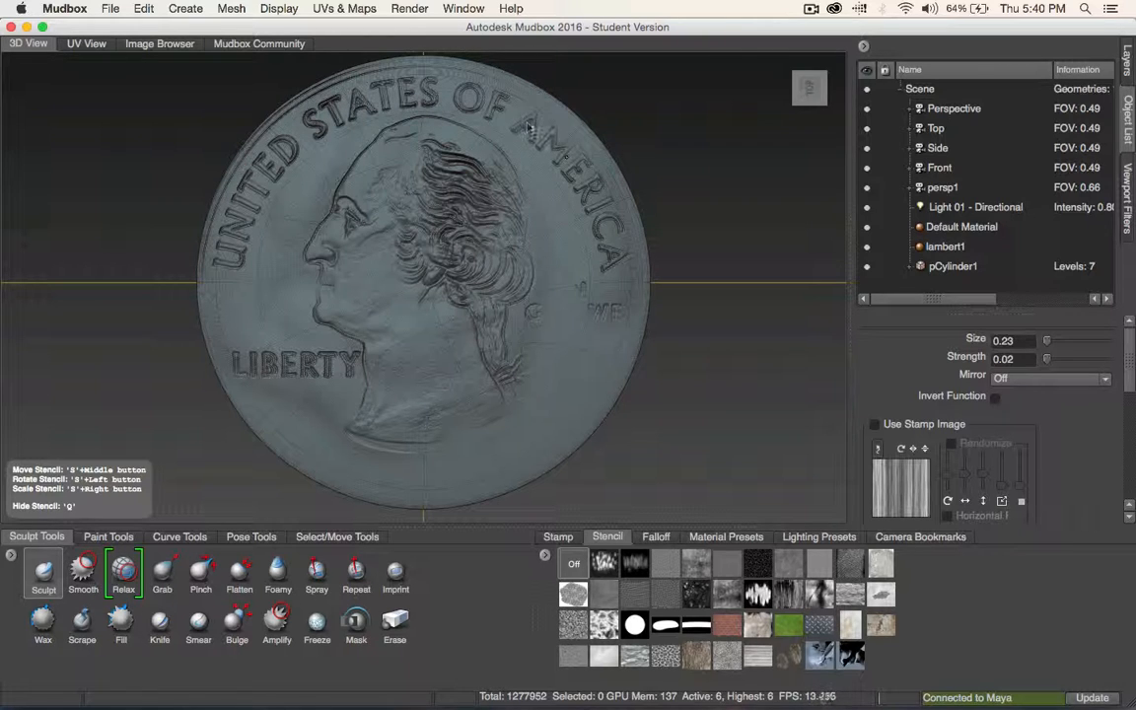
drag(533, 258, 572, 415)
drag(570, 313, 533, 388)
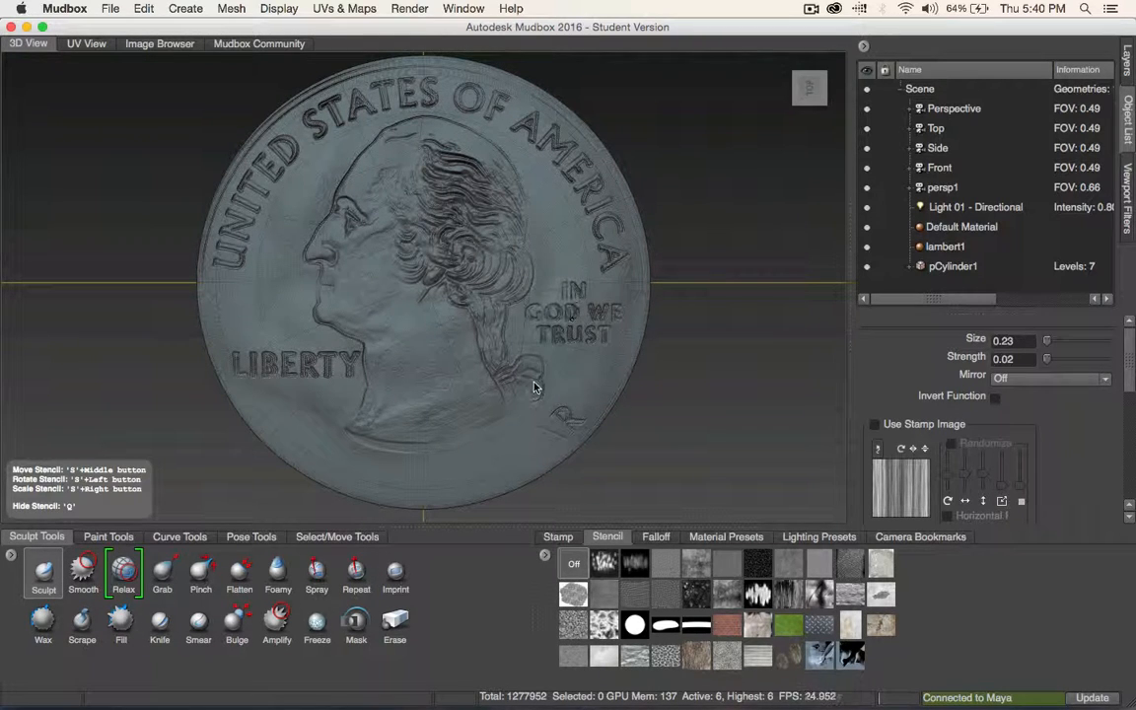
mouse_move(476, 436)
mouse_down()
mouse_move(256, 380)
mouse_move(212, 345)
mouse_move(332, 471)
mouse_move(347, 446)
mouse_move(560, 426)
mouse_up()
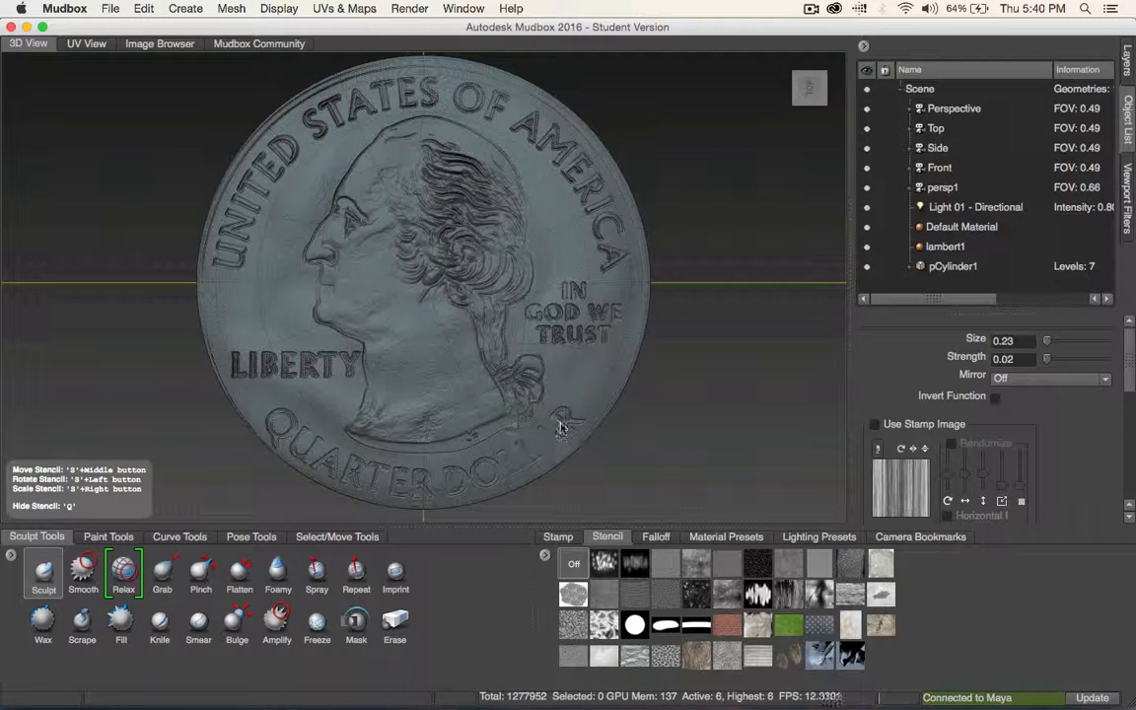
Show the stencil over the sculpt for comparison, turn it off, and inspect the coin's relief from several angles.
key(q)
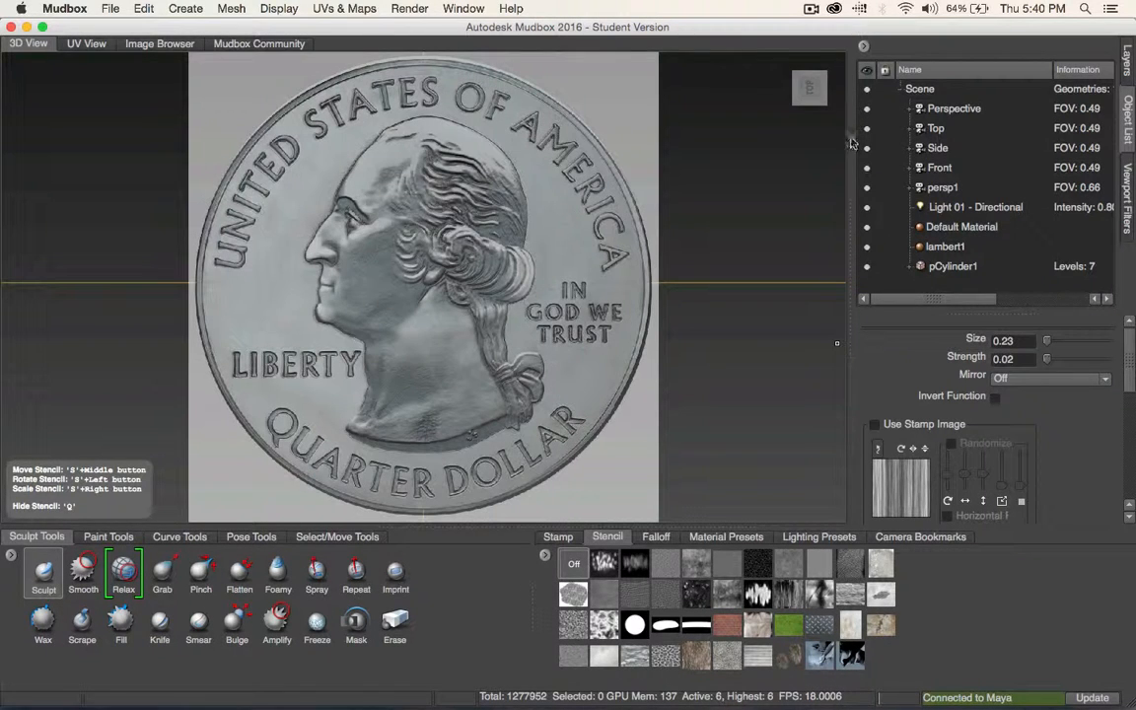
mouse_move(820, 102)
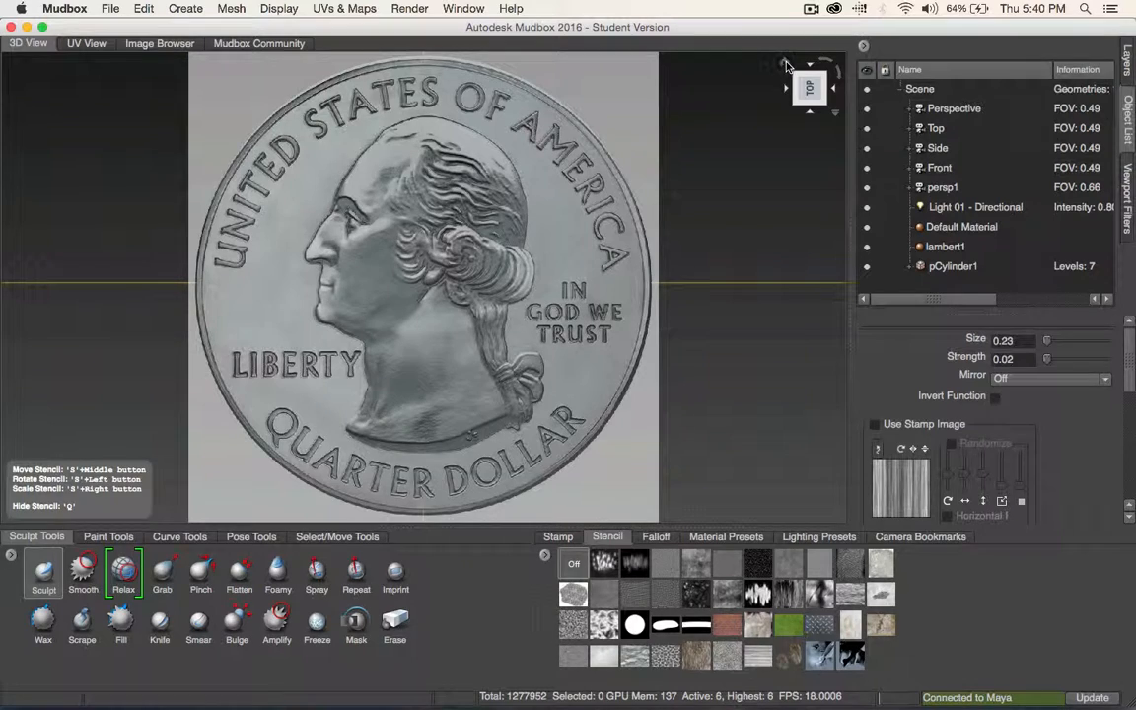
click(580, 566)
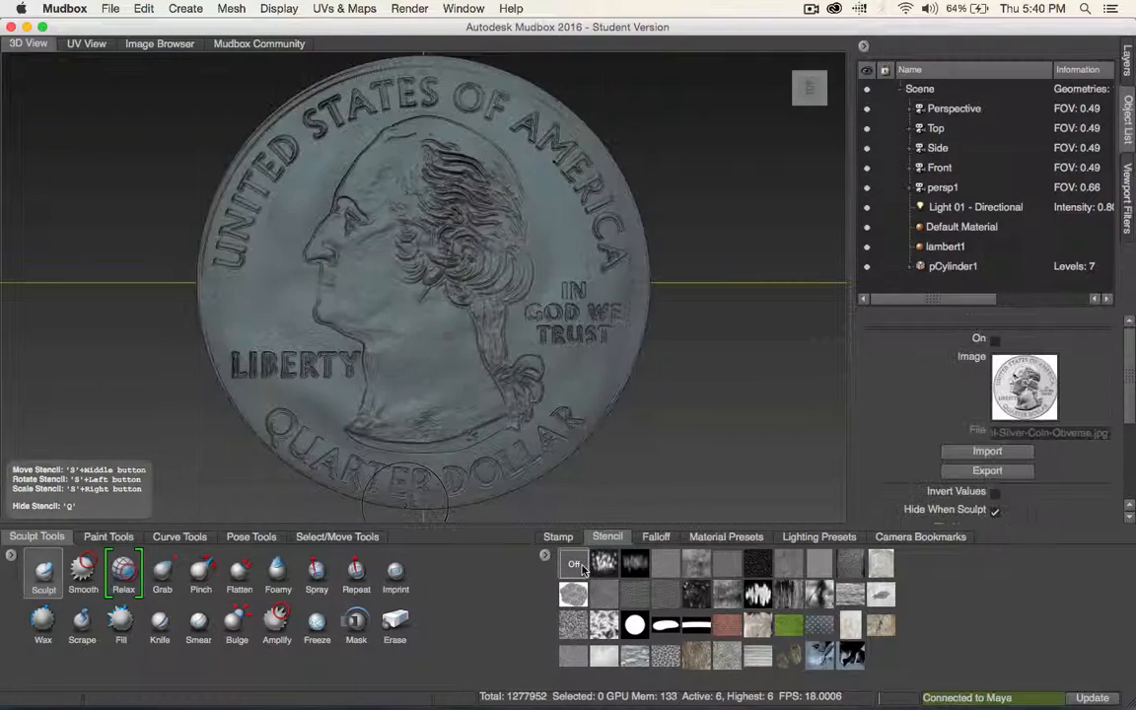
mouse_move(541, 393)
alt+mouse_down()
mouse_move(576, 208)
mouse_move(558, 248)
mouse_move(486, 313)
mouse_move(498, 188)
mouse_move(591, 145)
alt+mouse_up()
alt+drag(538, 217, 647, 230)
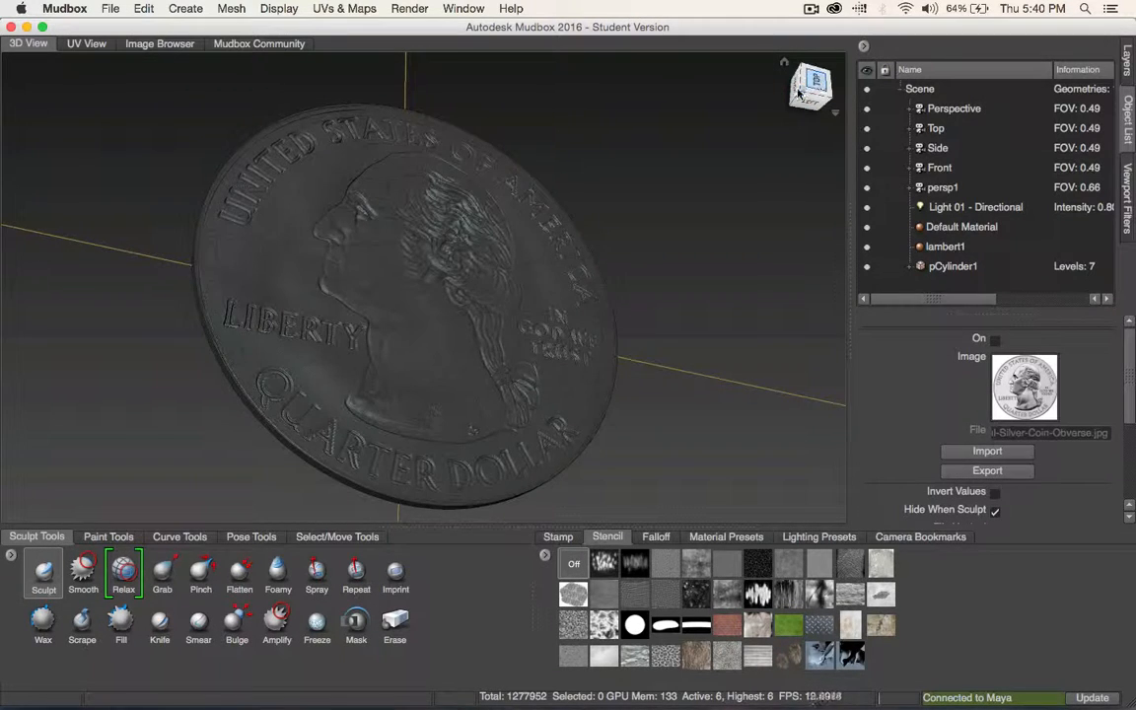
click(801, 92)
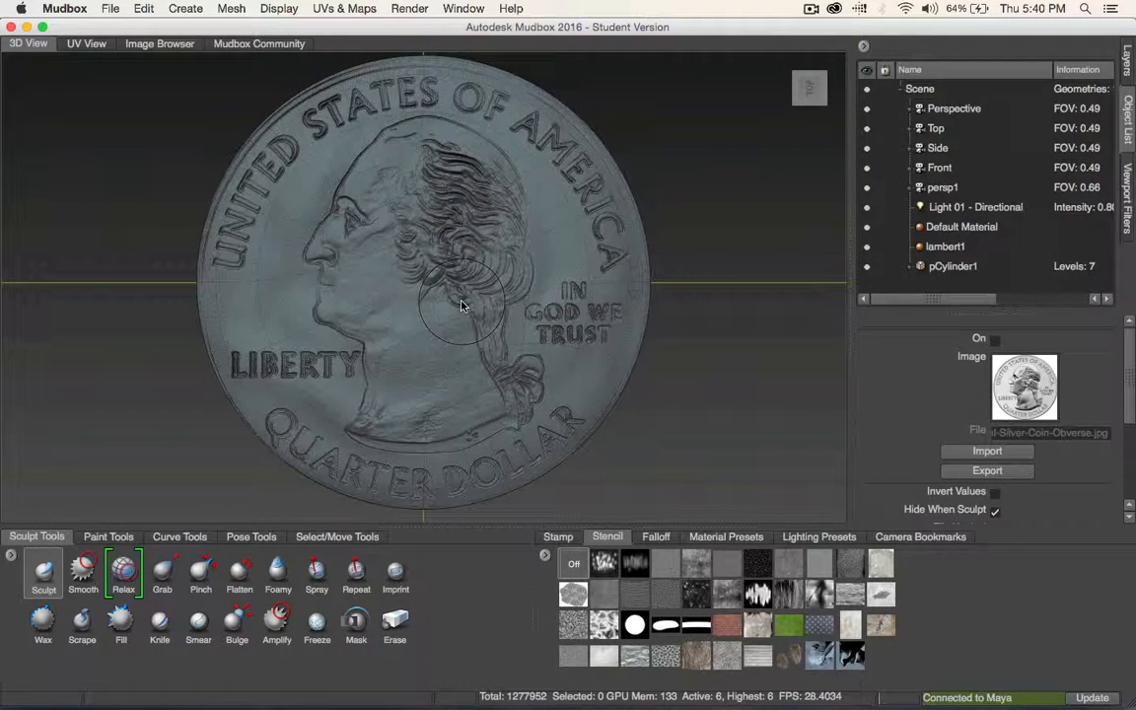
mouse_move(433, 284)
alt+mouse_down()
mouse_move(524, 264)
mouse_move(524, 253)
alt+mouse_up()
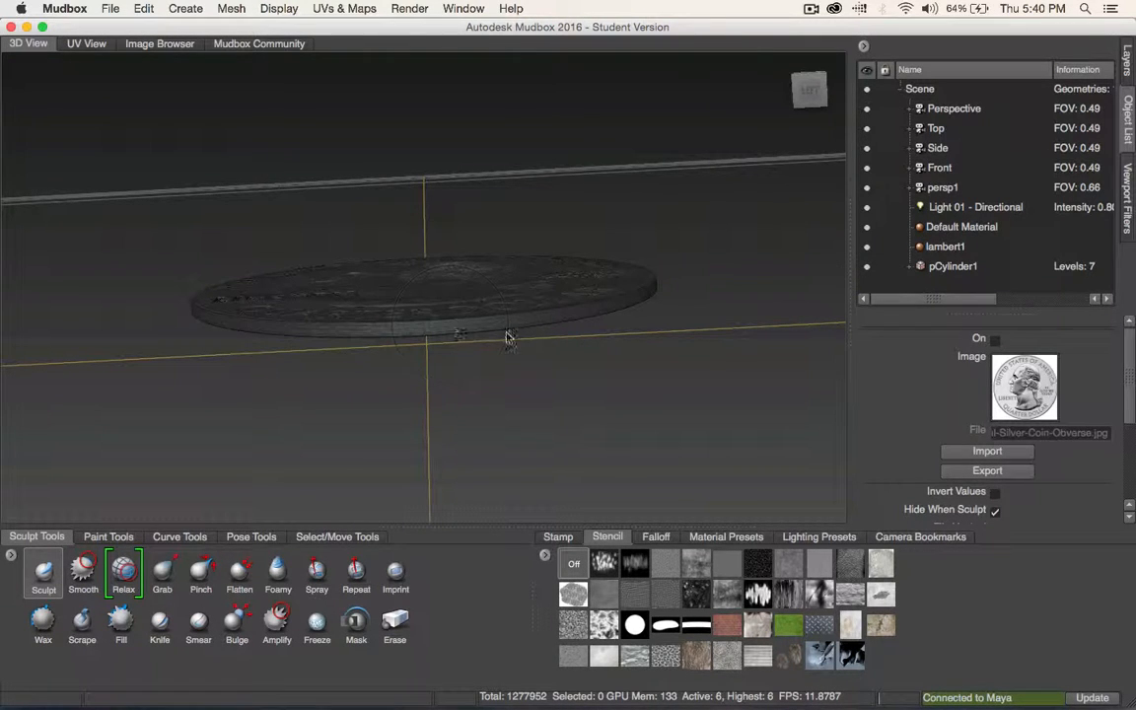
alt+drag(484, 319, 666, 307)
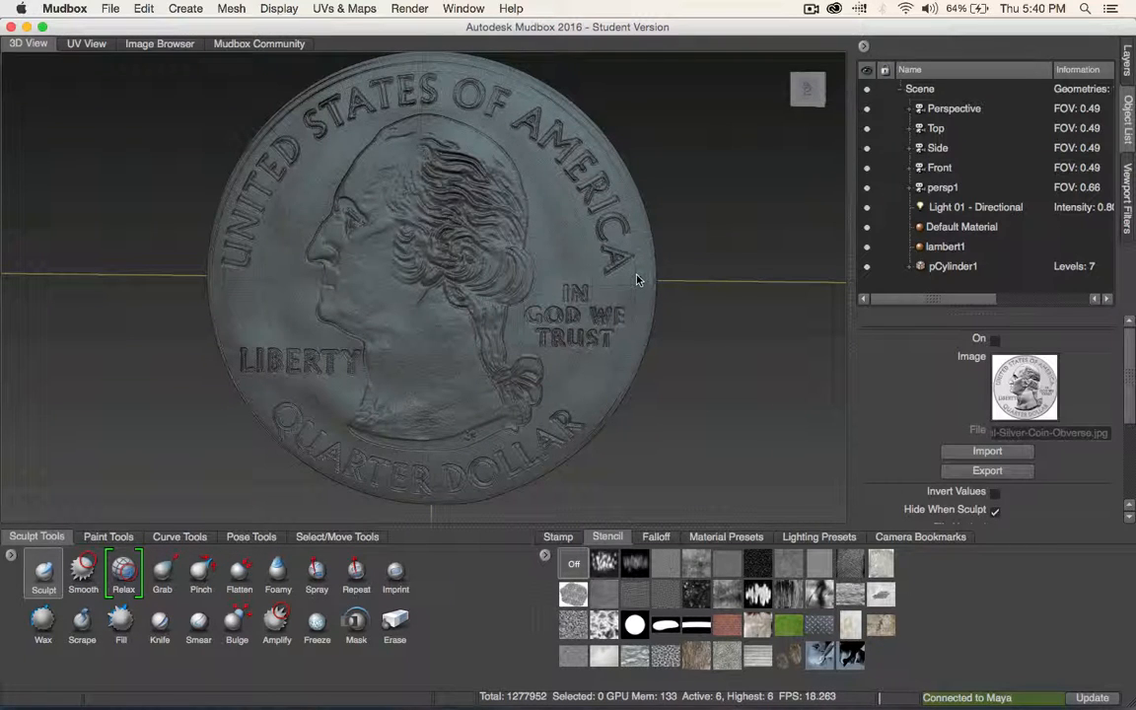
Dent the coin's rim in several places with the Grab brush, undo the upper-left dent, and select the Pinch brush.
click(163, 572)
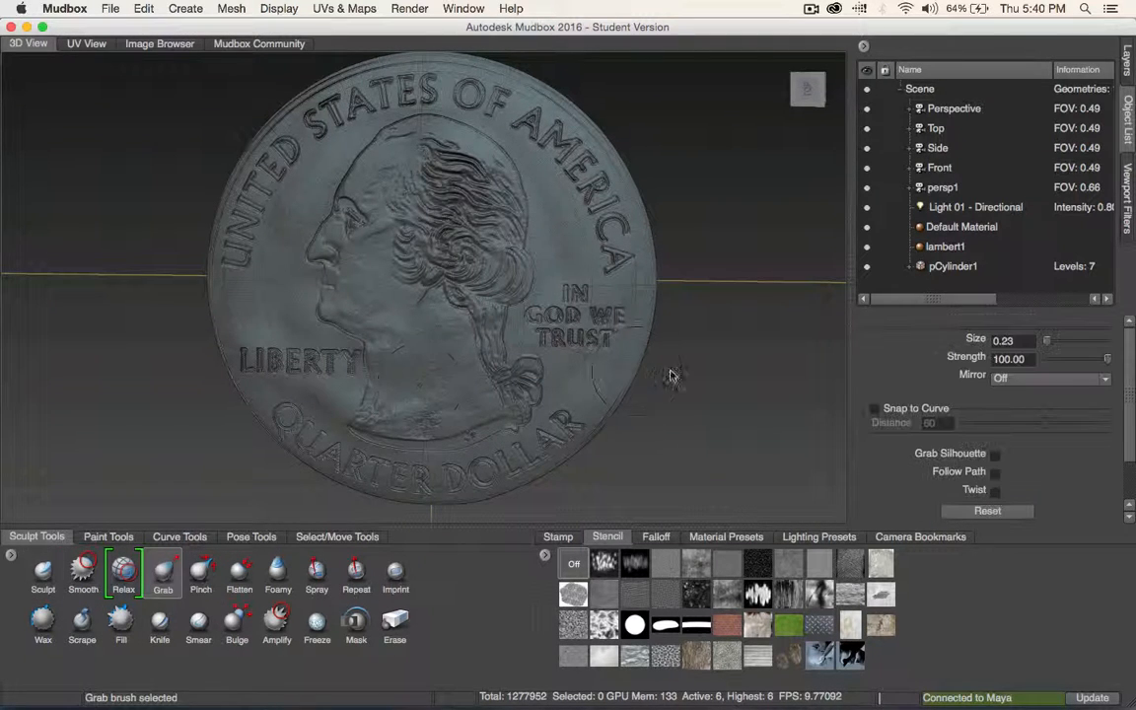
mouse_move(619, 380)
mouse_down()
mouse_move(589, 355)
mouse_move(611, 375)
mouse_up()
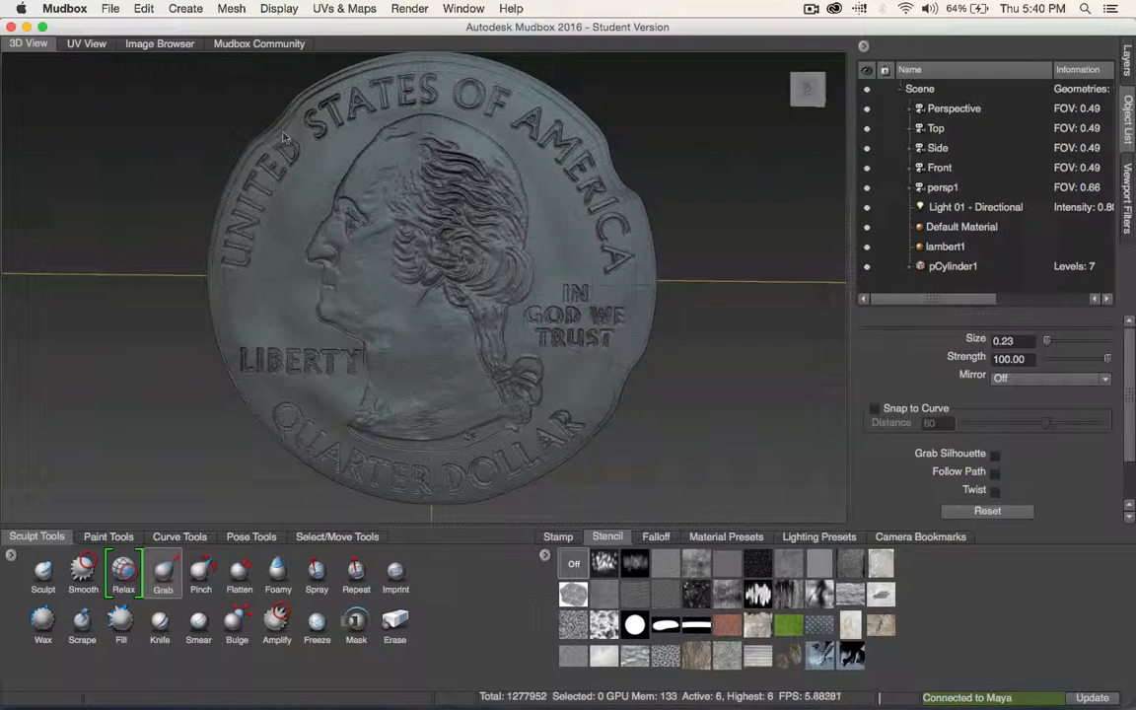
key(super+z)
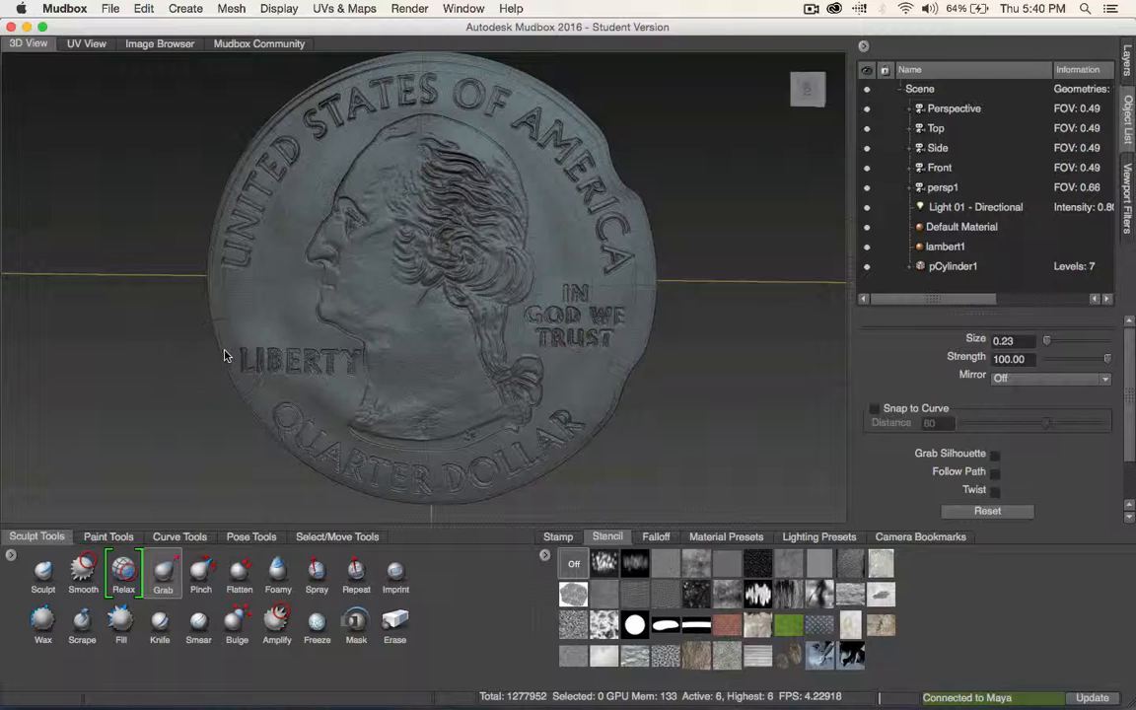
click(200, 567)
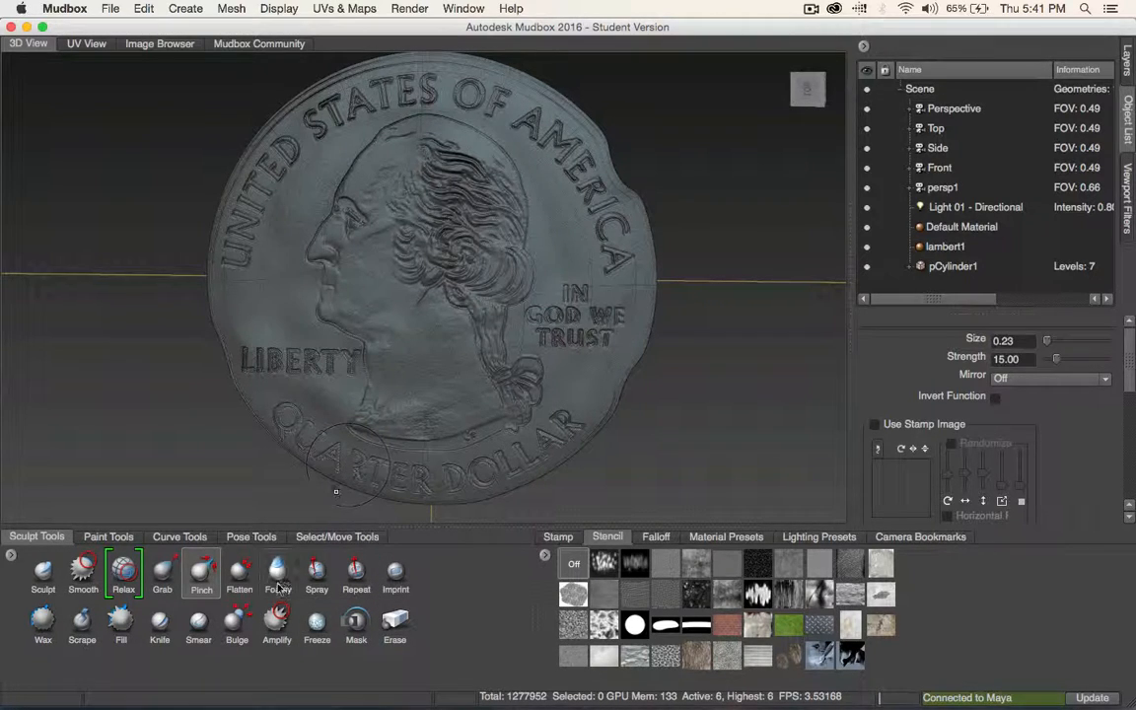
Start a new texture map extraction operation for the coin that generates a Normal Map.
alt+drag(475, 257, 535, 208)
click(344, 8)
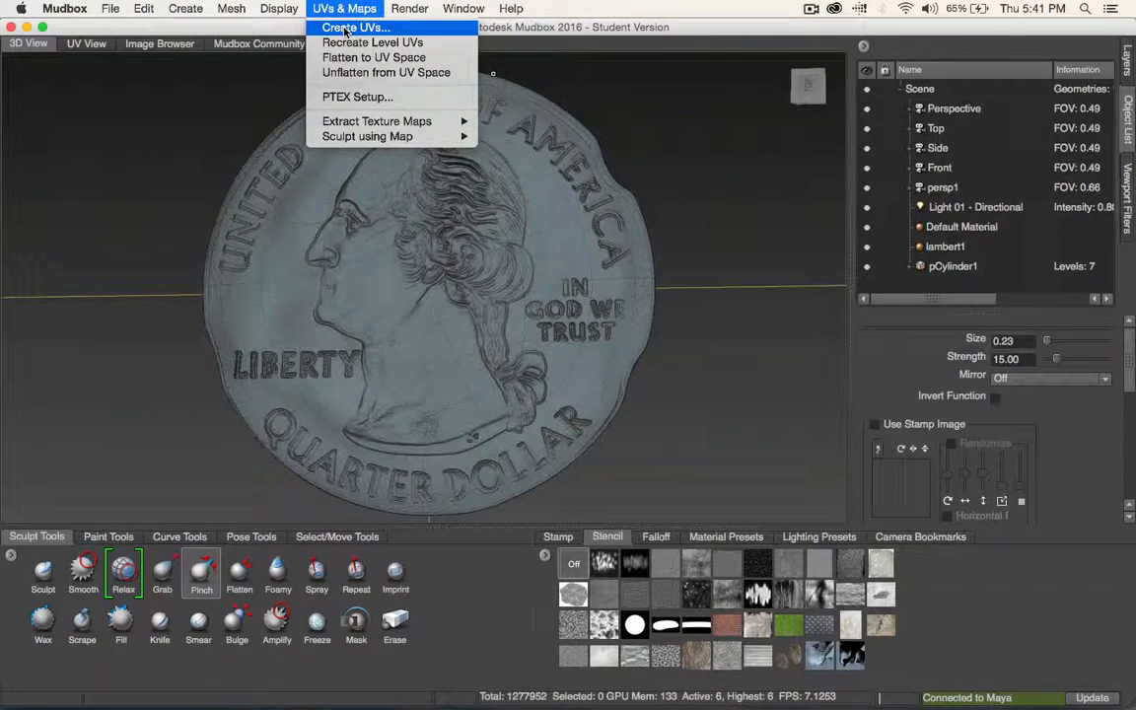
mouse_move(342, 120)
click(532, 122)
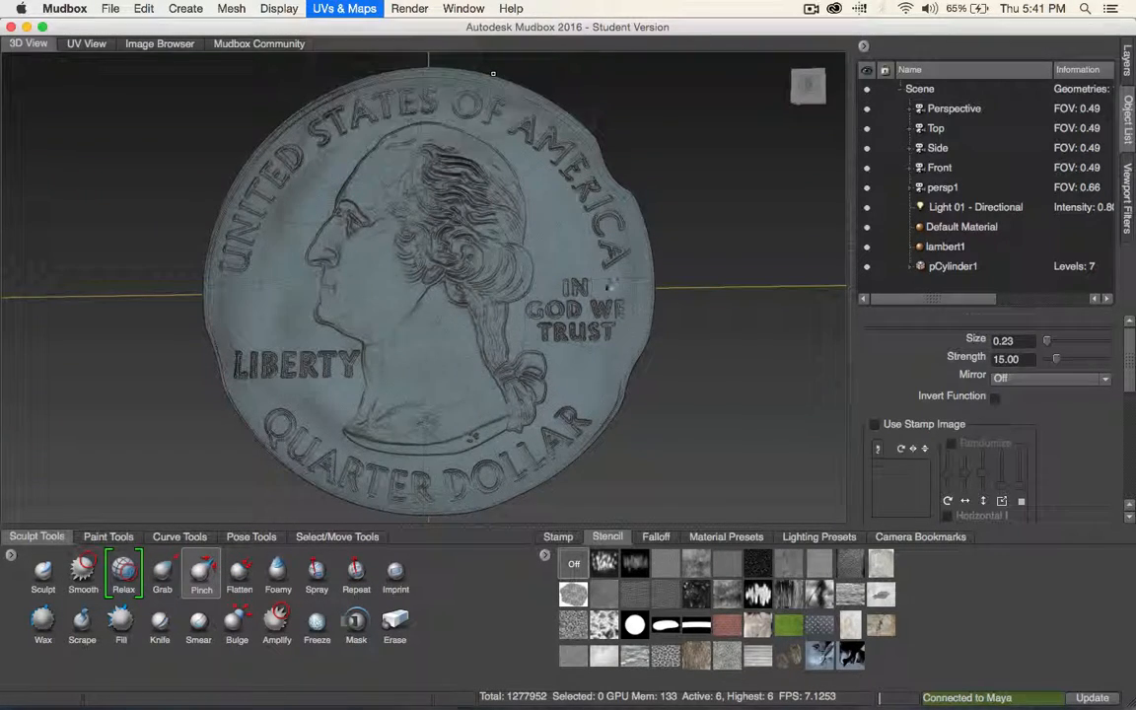
click(465, 335)
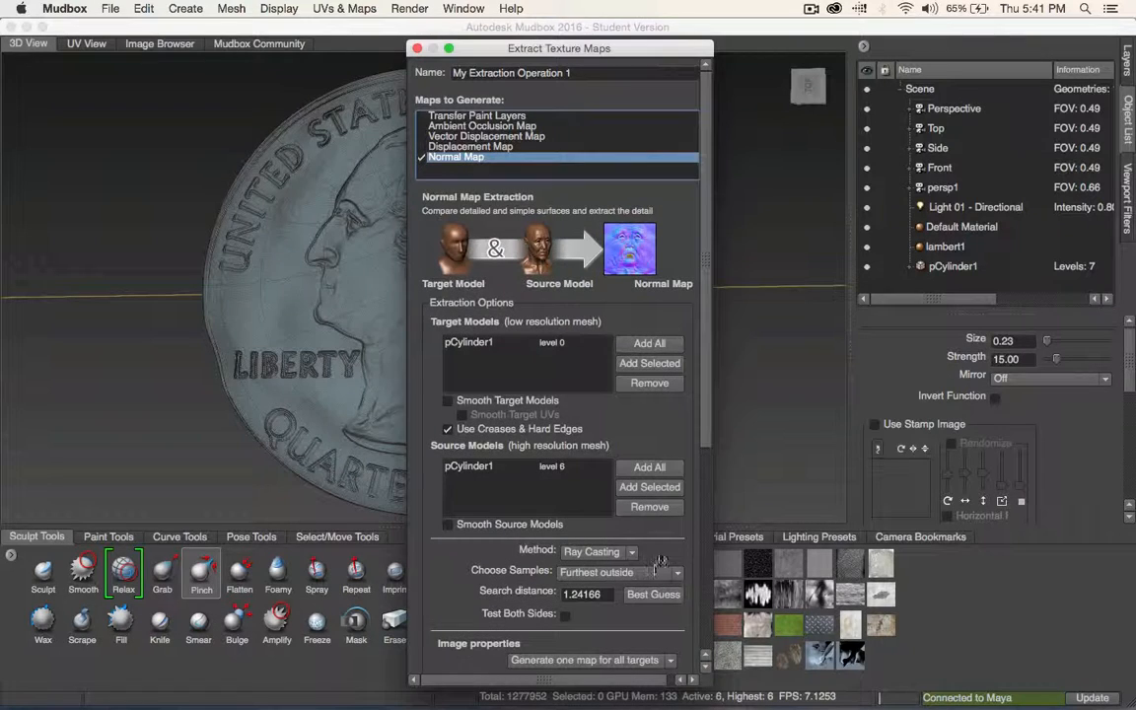
Extract the normal map as coinnorm with Maya/Softimage compatibility and 8-Bit channels, and close the extraction results.
scroll(703, 562, down, 5)
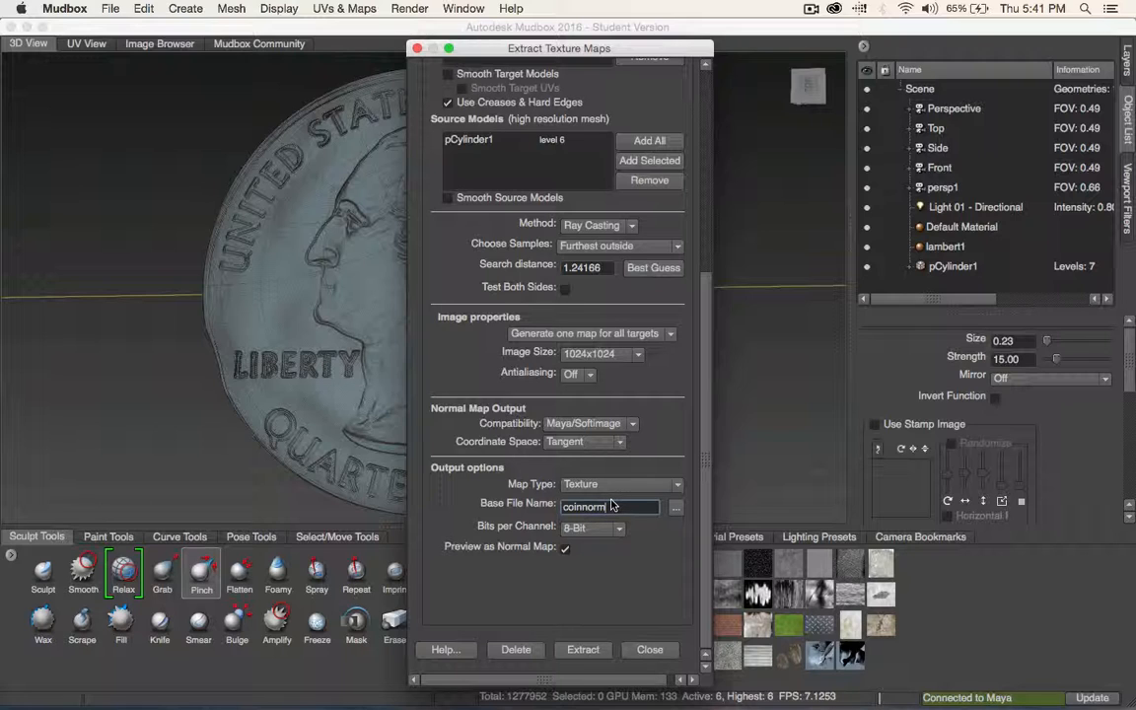
click(579, 426)
click(577, 431)
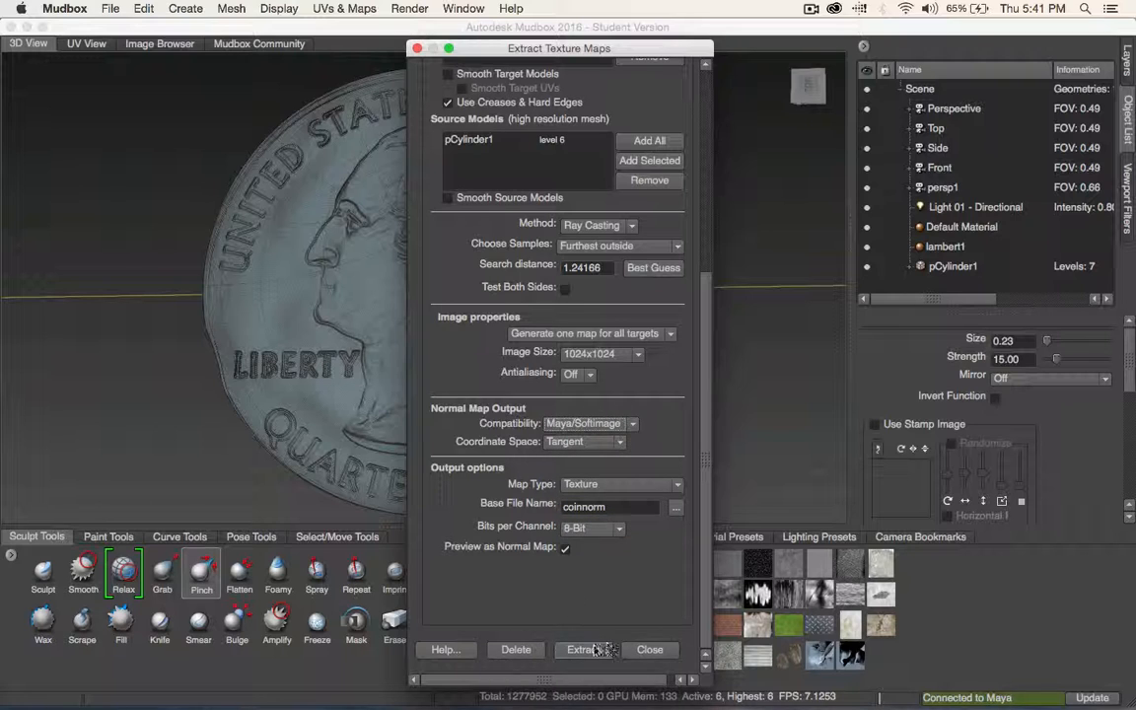
click(607, 527)
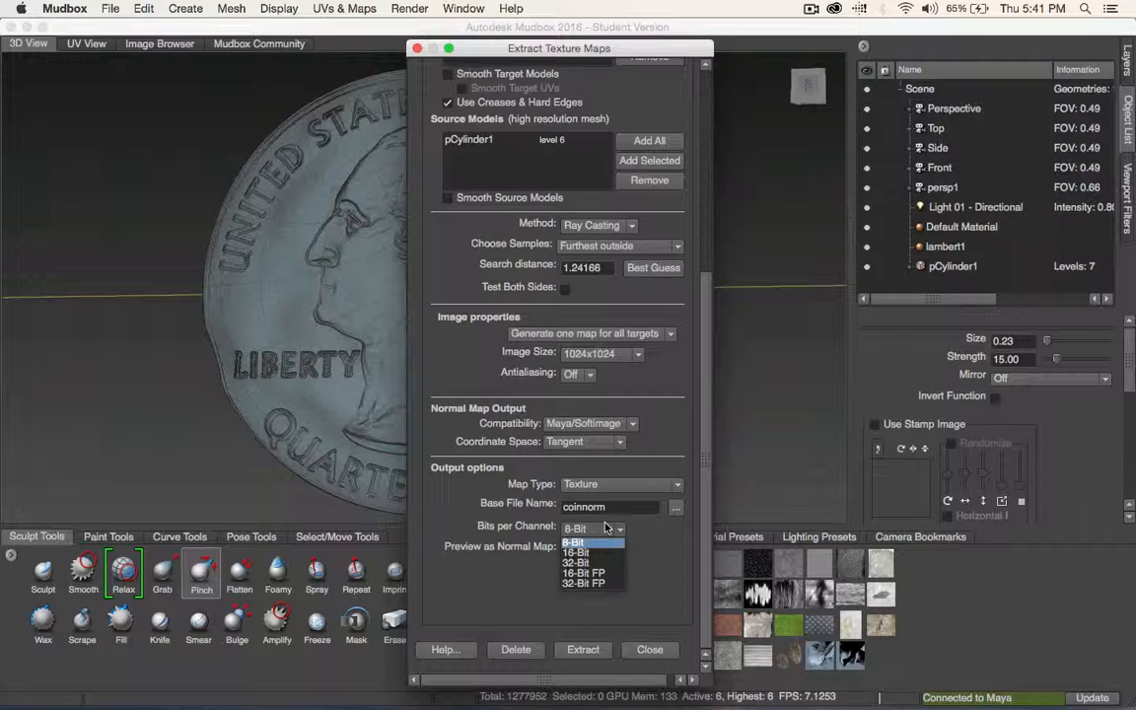
click(590, 545)
click(584, 650)
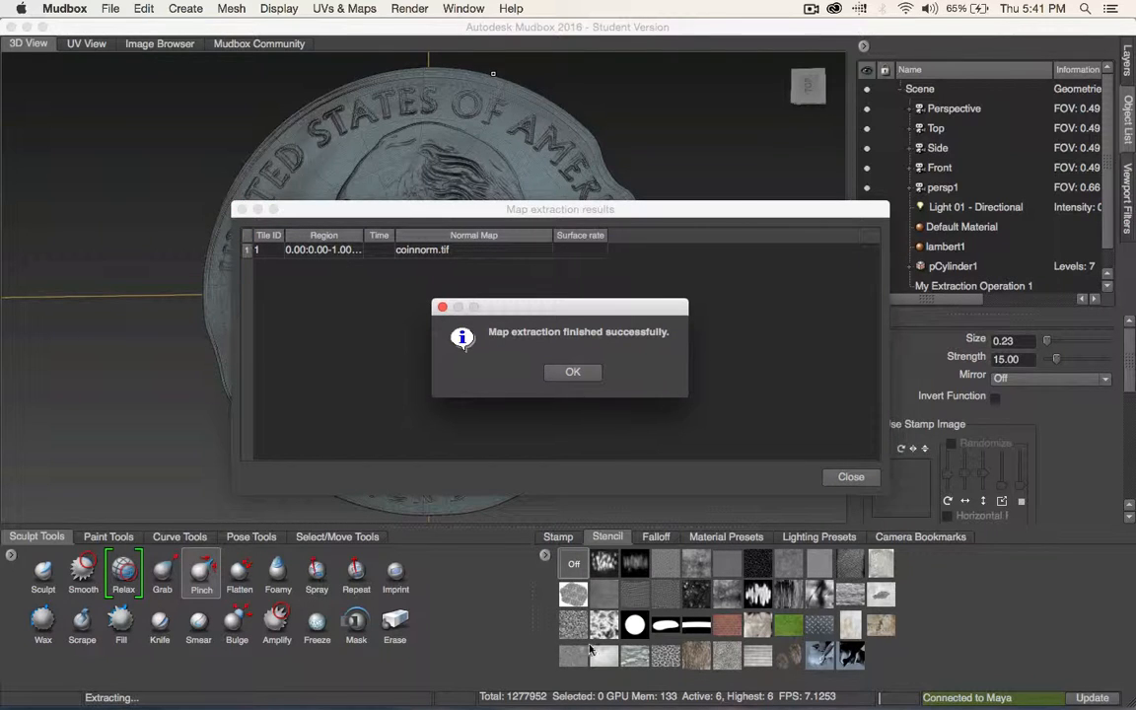
click(574, 372)
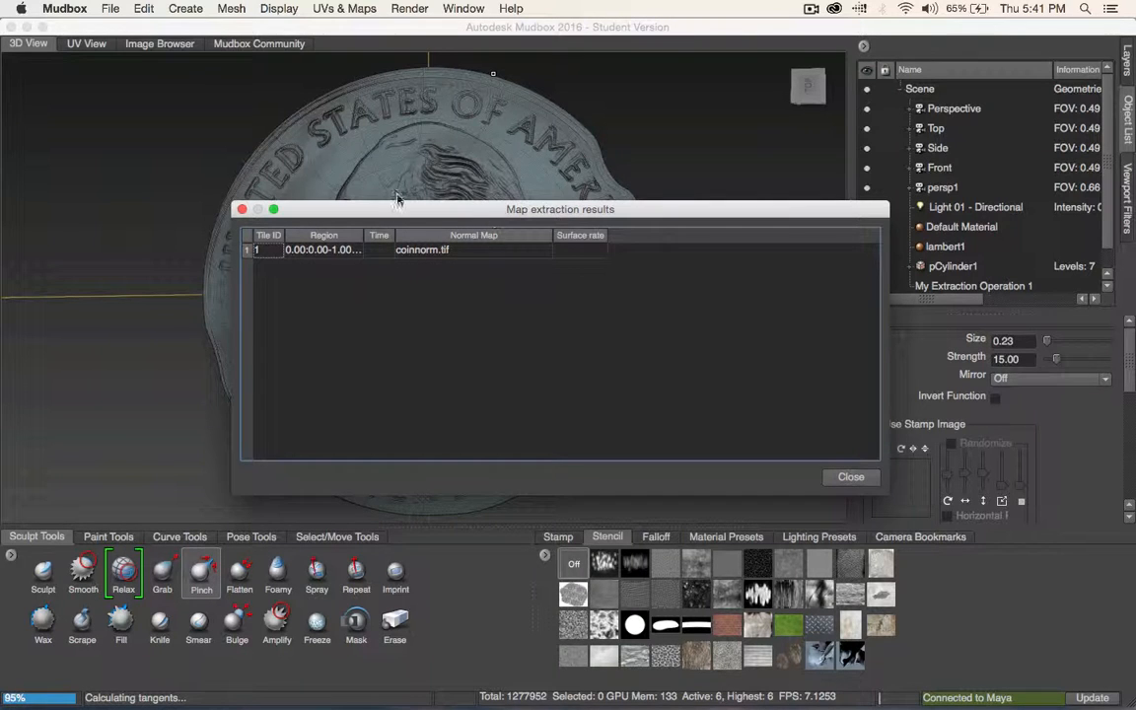
click(848, 477)
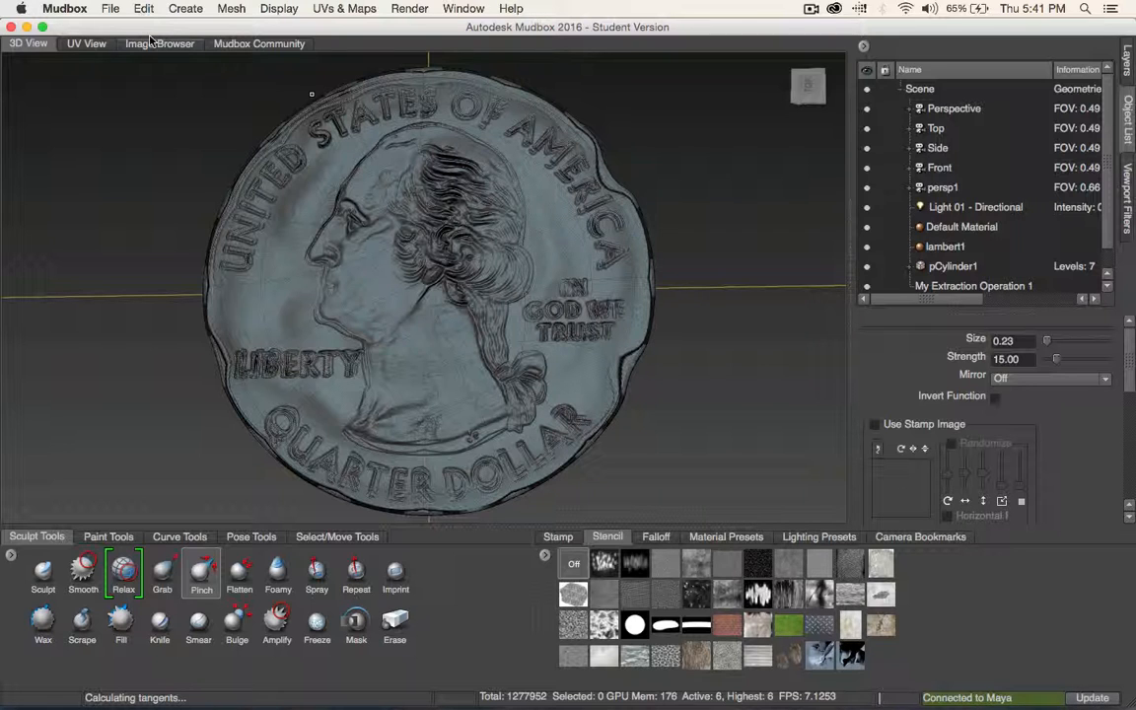
Send the coin's base mesh to Maya as a new scene with the default texture path, without saving coin.mb.
click(110, 8)
mouse_move(258, 111)
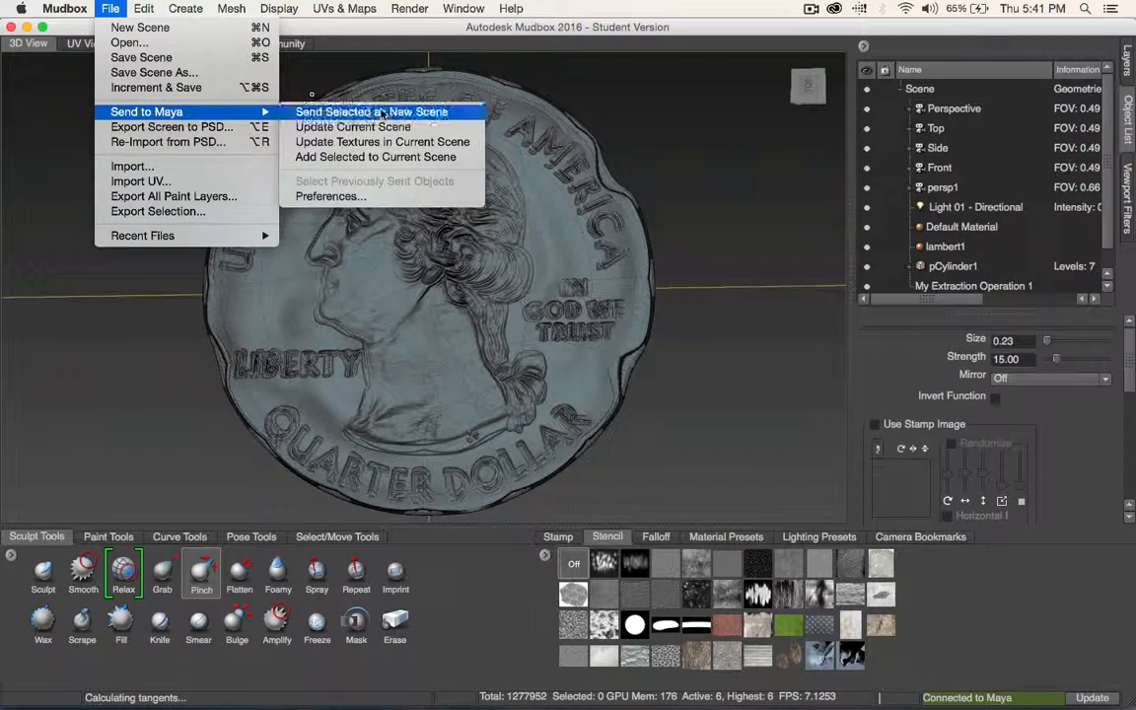
click(382, 111)
click(537, 373)
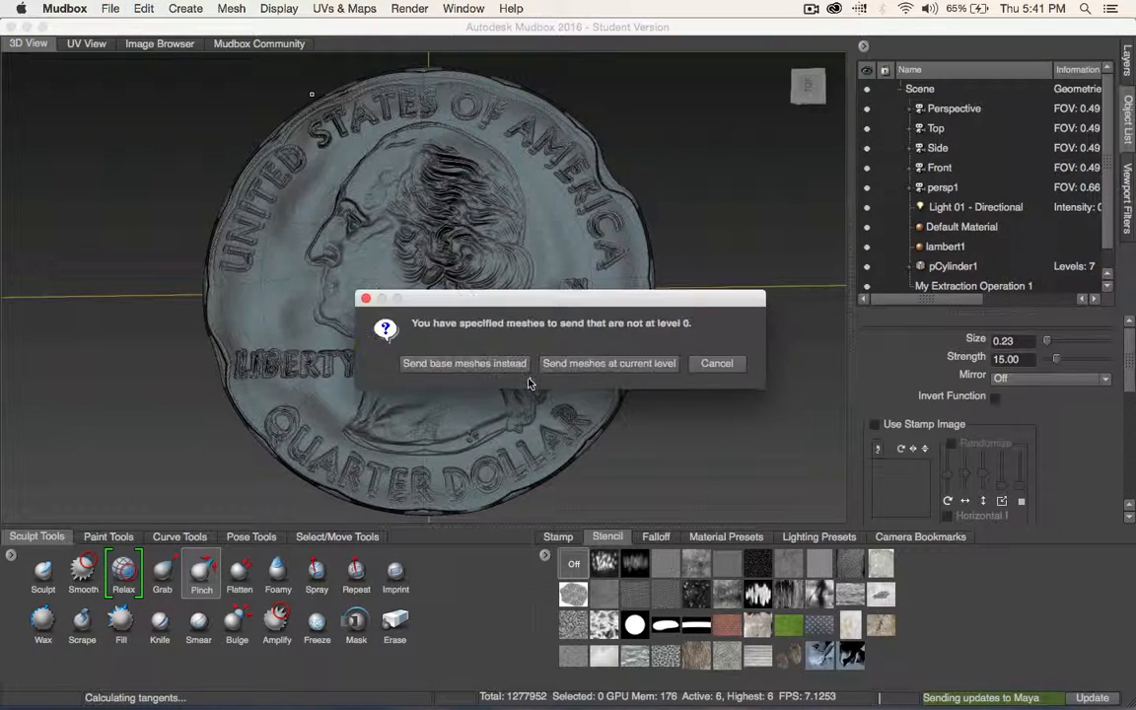
click(467, 364)
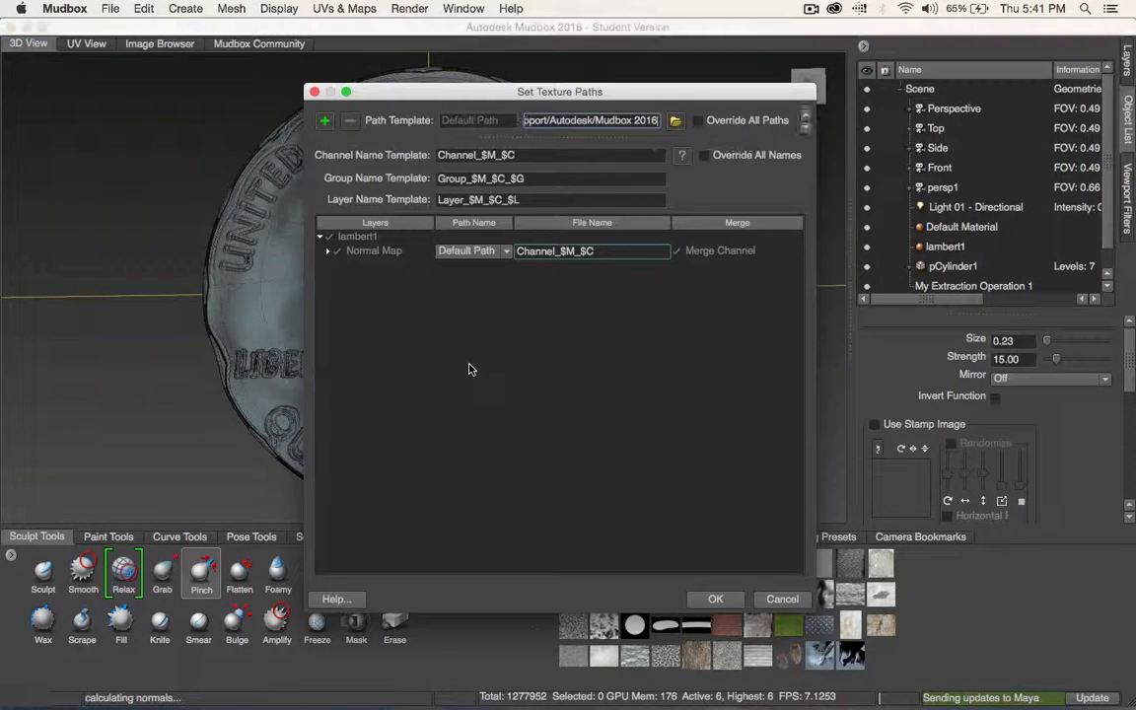
click(715, 599)
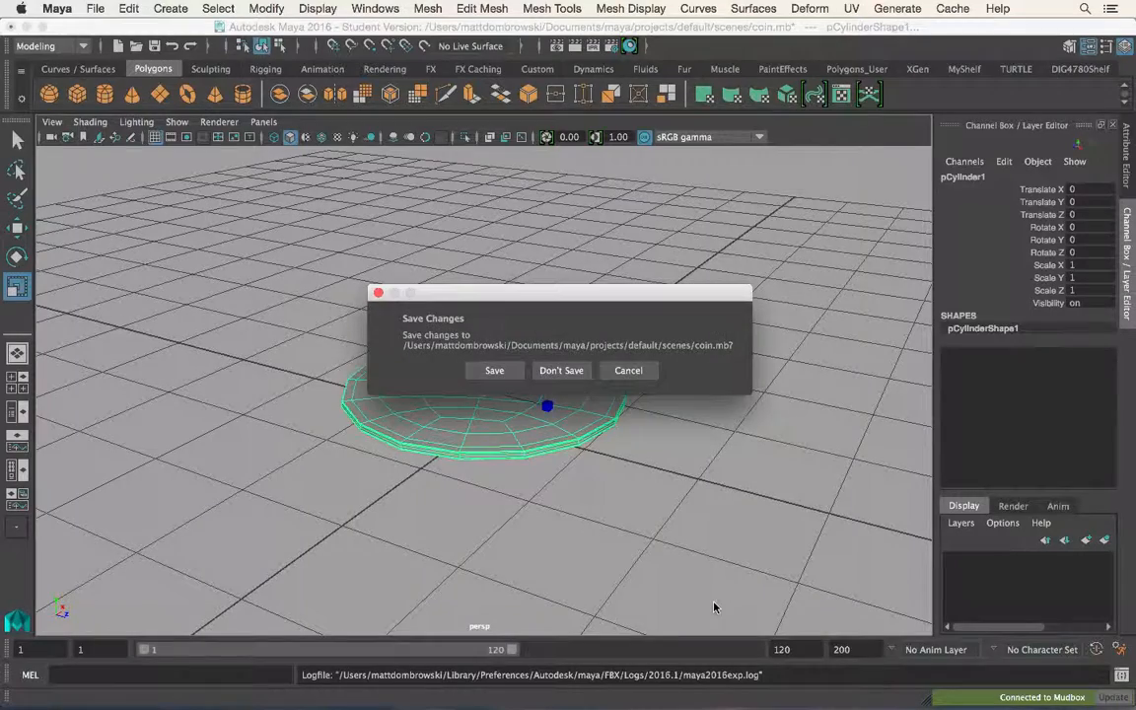
click(549, 378)
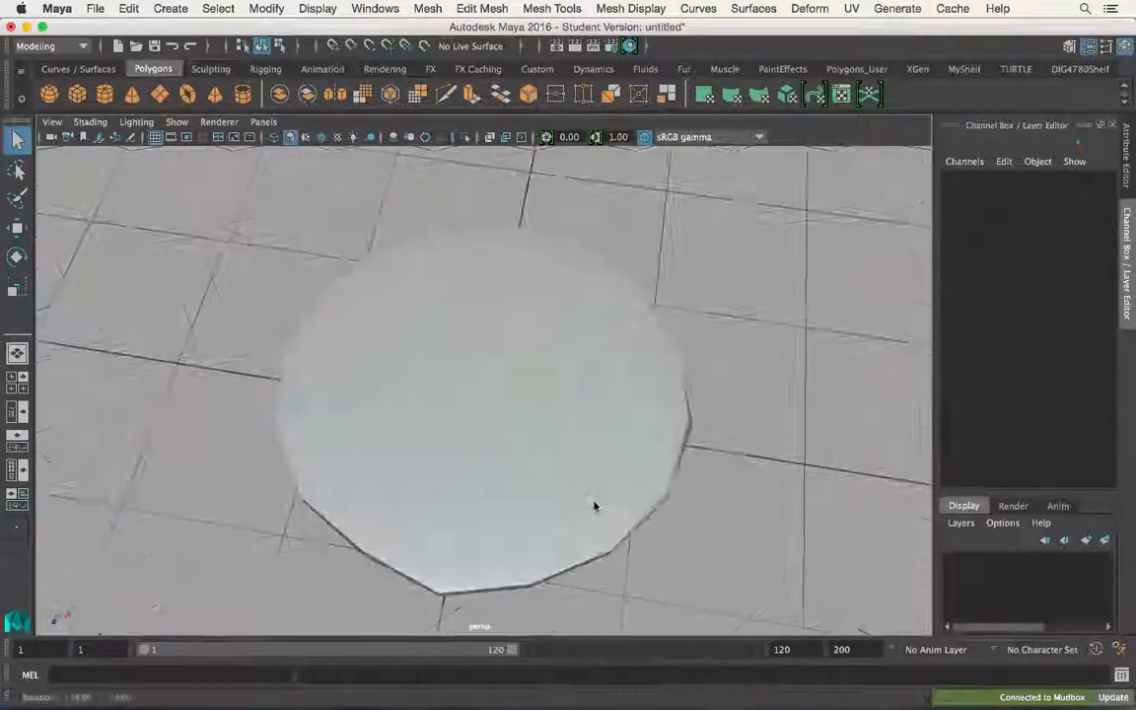
Select the coin in Maya and open the file texture connected to its lambert2 material's Bump Mapping.
click(482, 375)
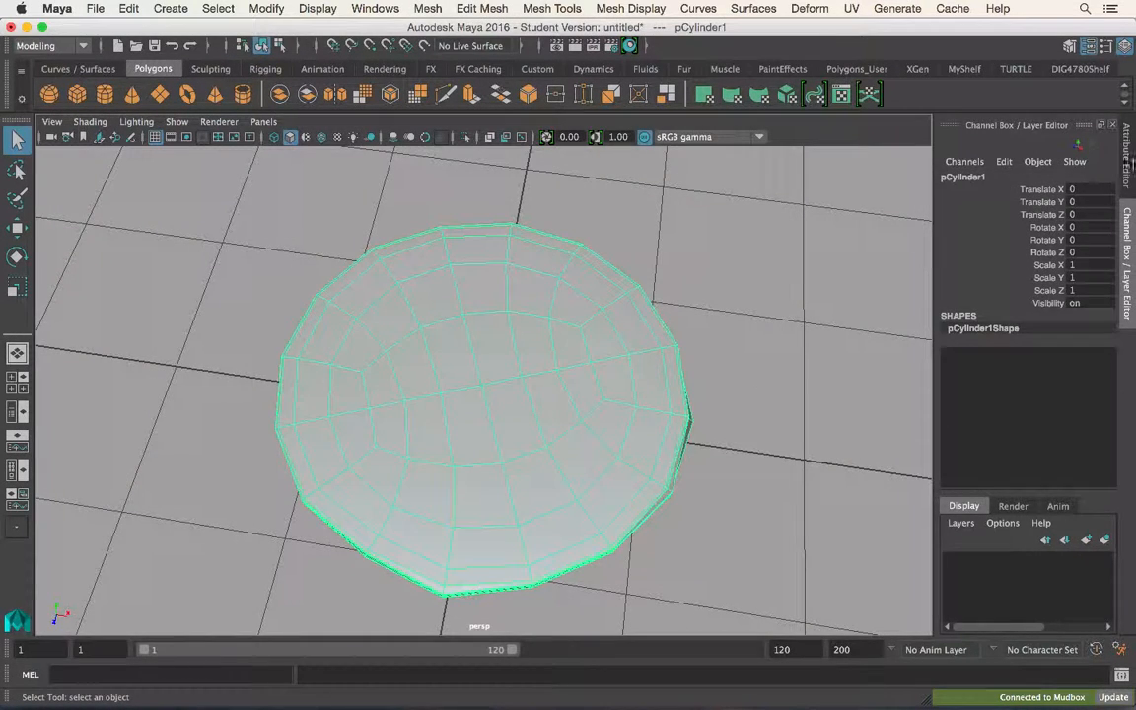
key(ctrl+a)
click(985, 178)
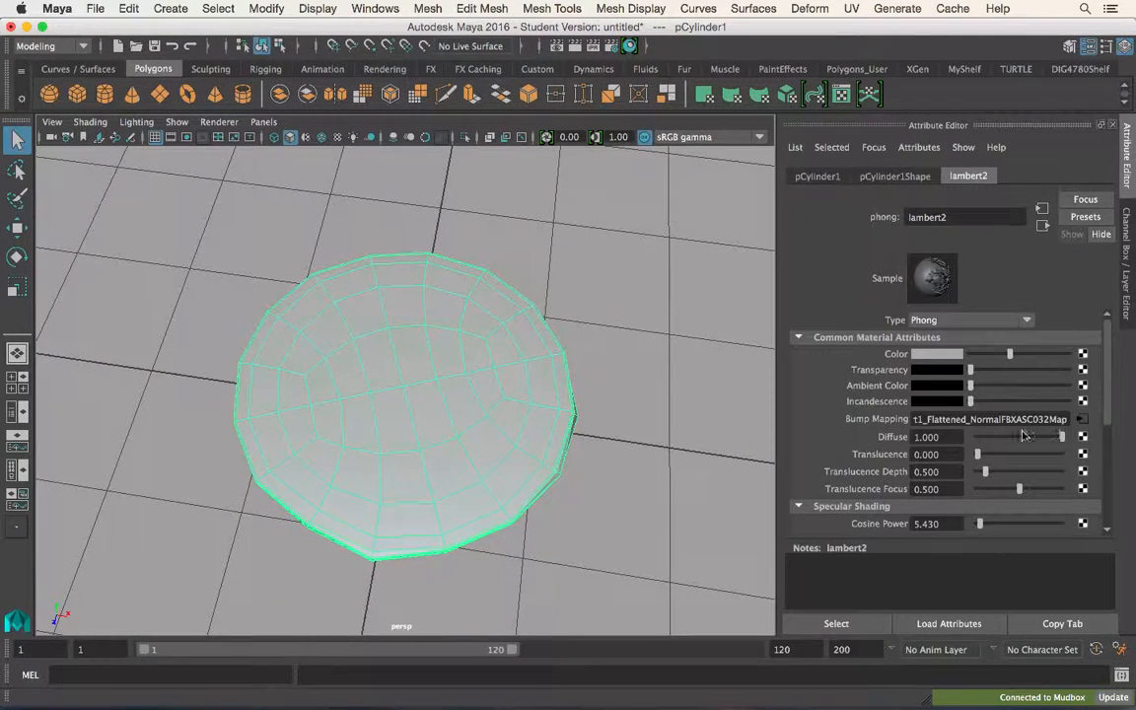
click(1084, 422)
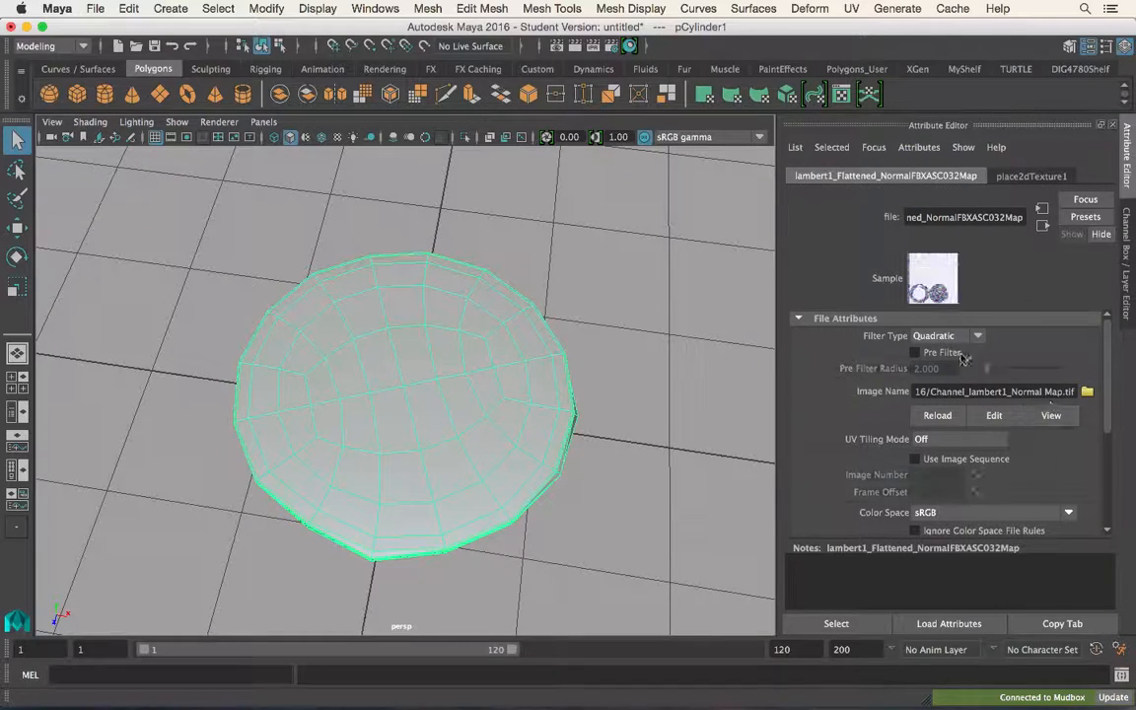
Display the normal map texture on the coin in the viewport and reselect the coin.
mouse_move(492, 390)
alt+mouse_down()
mouse_move(409, 392)
mouse_move(659, 538)
mouse_move(721, 509)
mouse_move(621, 490)
mouse_move(583, 460)
mouse_move(588, 432)
mouse_move(553, 328)
mouse_move(604, 337)
mouse_move(586, 338)
alt+mouse_up()
key(6)
click(720, 509)
click(553, 328)
Cut new edges across the middle of the coin mesh with the Multi-Cut tool, from the left rim to the right.
right_click(558, 238)
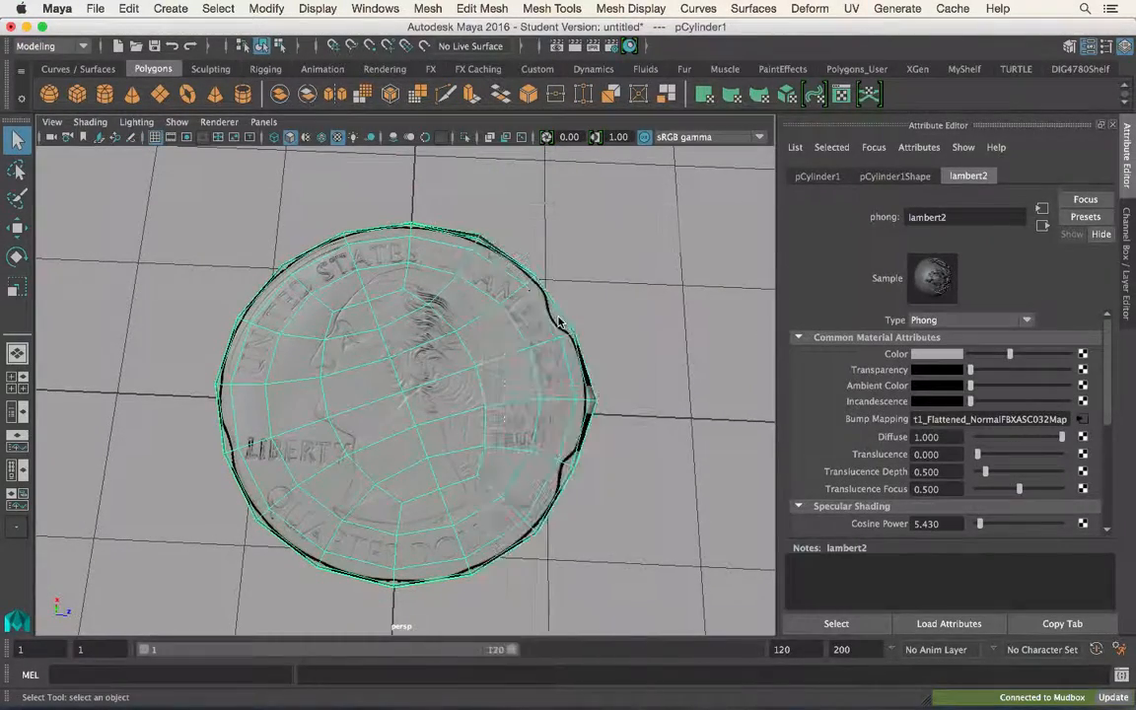
click(446, 95)
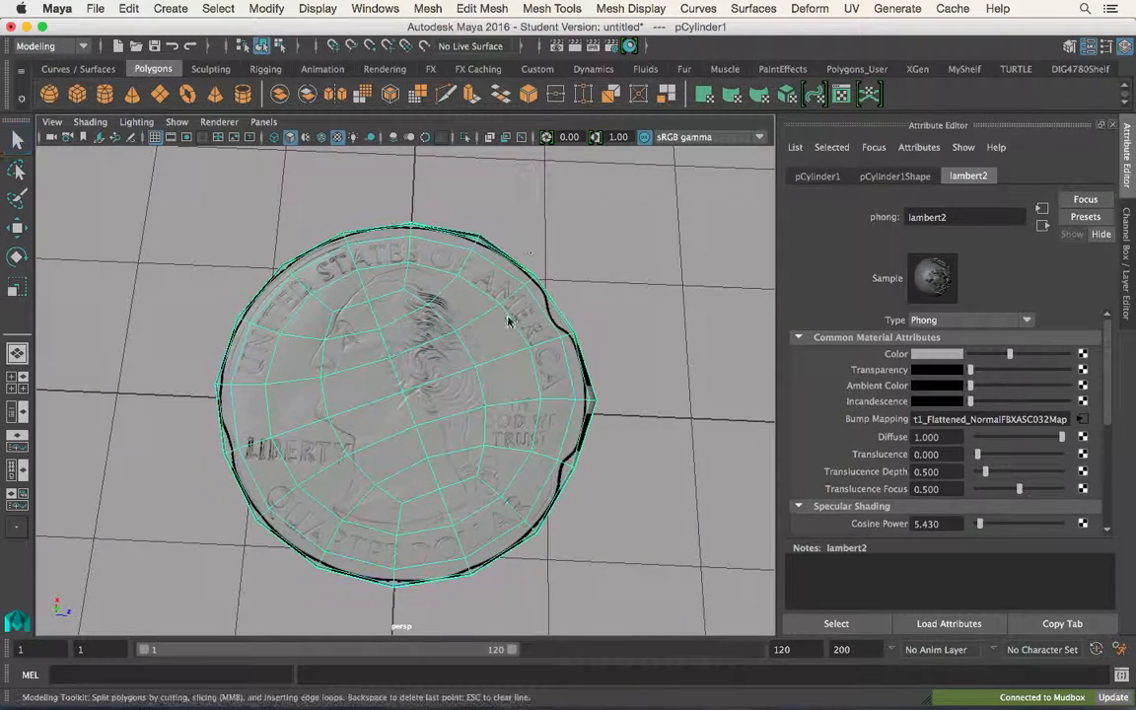
drag(223, 413, 545, 305)
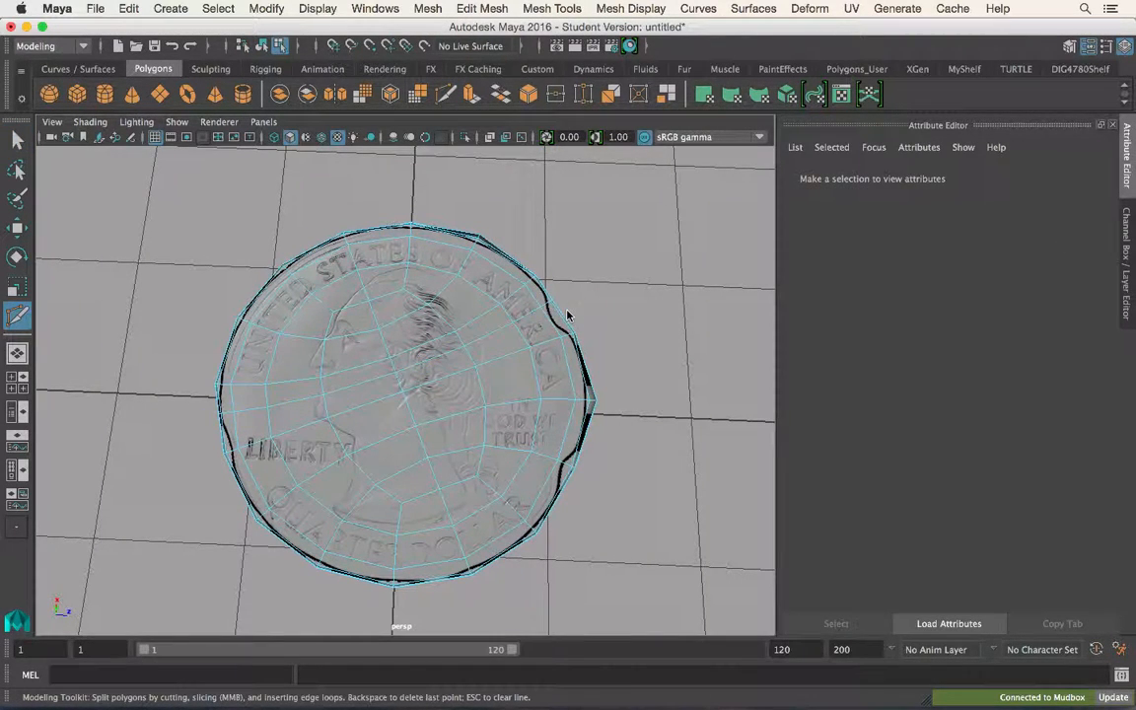
Move the coin's rim vertices beside the notch near AMERICA inward to follow the normal map's outline, and return to object mode.
ctrl+click(547, 318)
right_drag(561, 319, 496, 246)
key(q)
key(w)
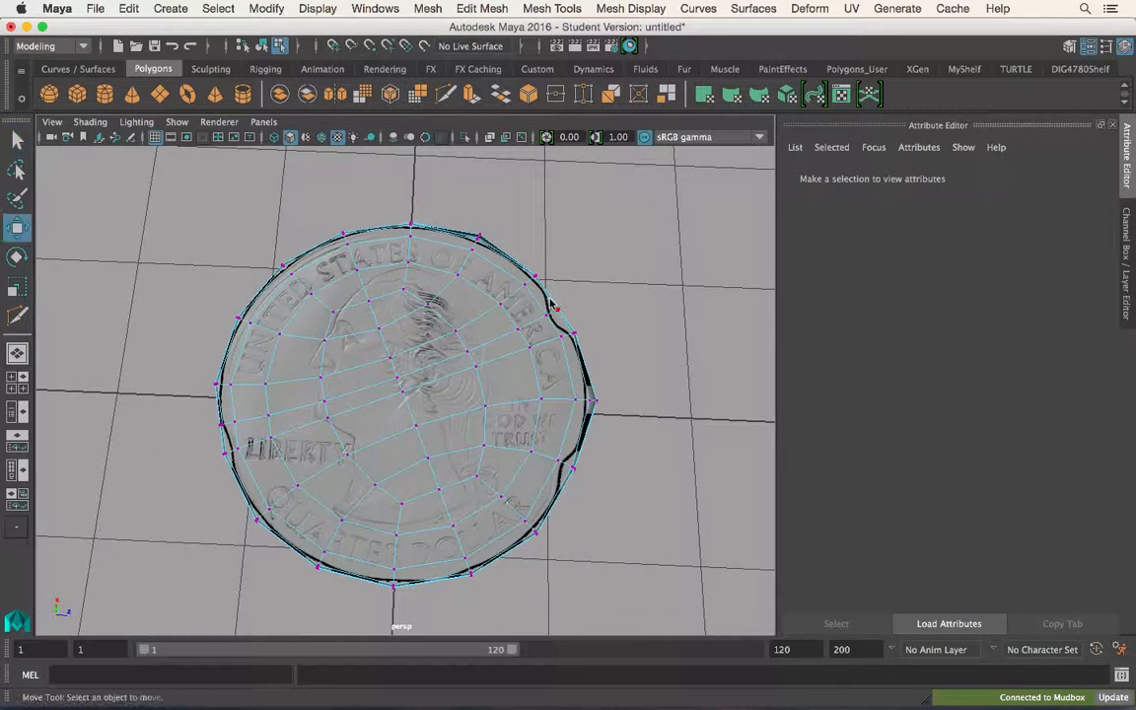
click(570, 324)
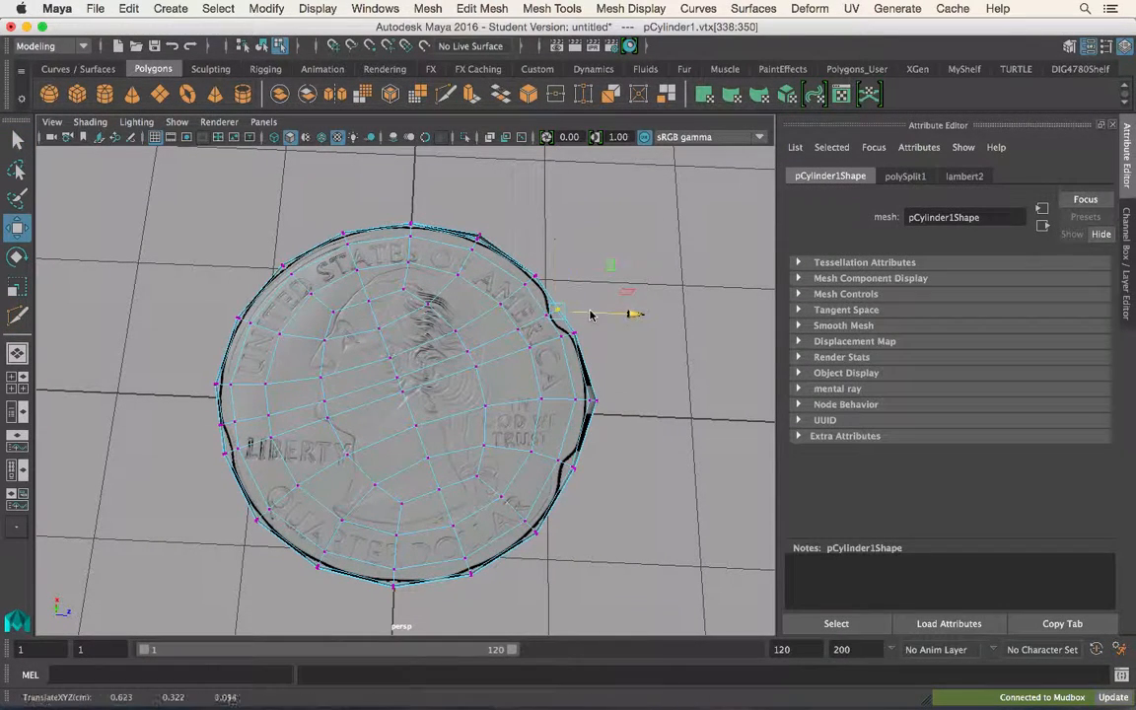
drag(582, 315, 581, 315)
drag(548, 240, 548, 247)
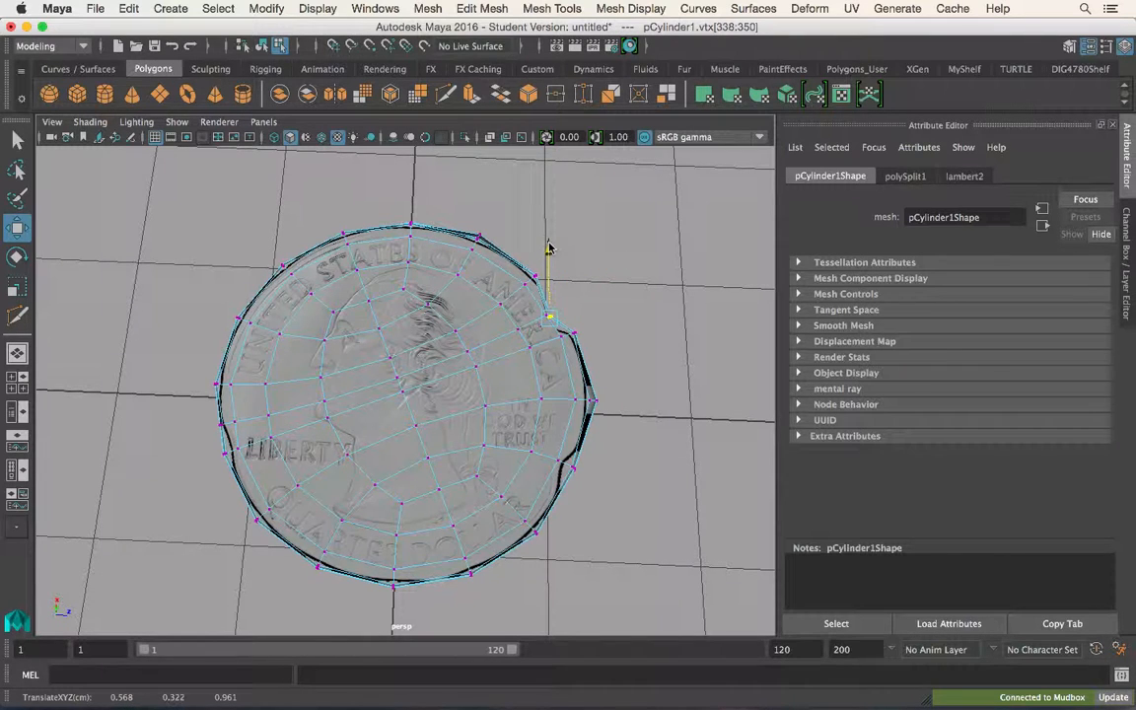
click(486, 341)
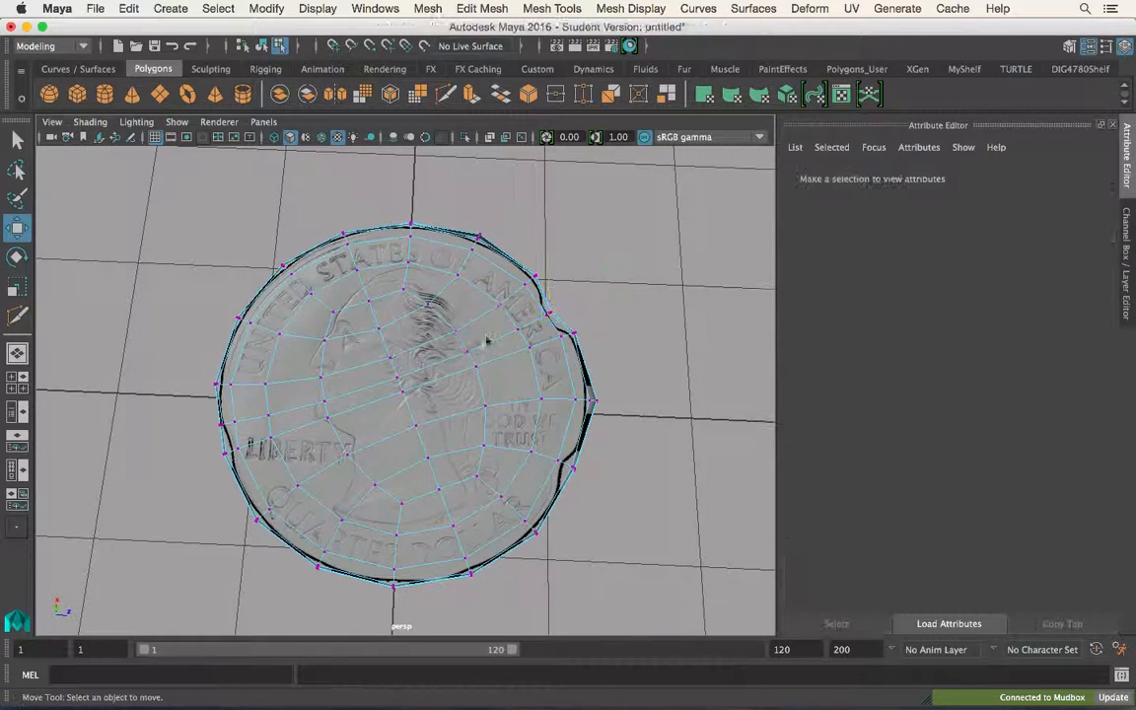
right_drag(486, 240, 568, 216)
Examine the normal-mapped relief and rim of the low-resolution coin up close and from a distance.
alt+drag(639, 330, 602, 413)
alt+right_drag(550, 354, 706, 459)
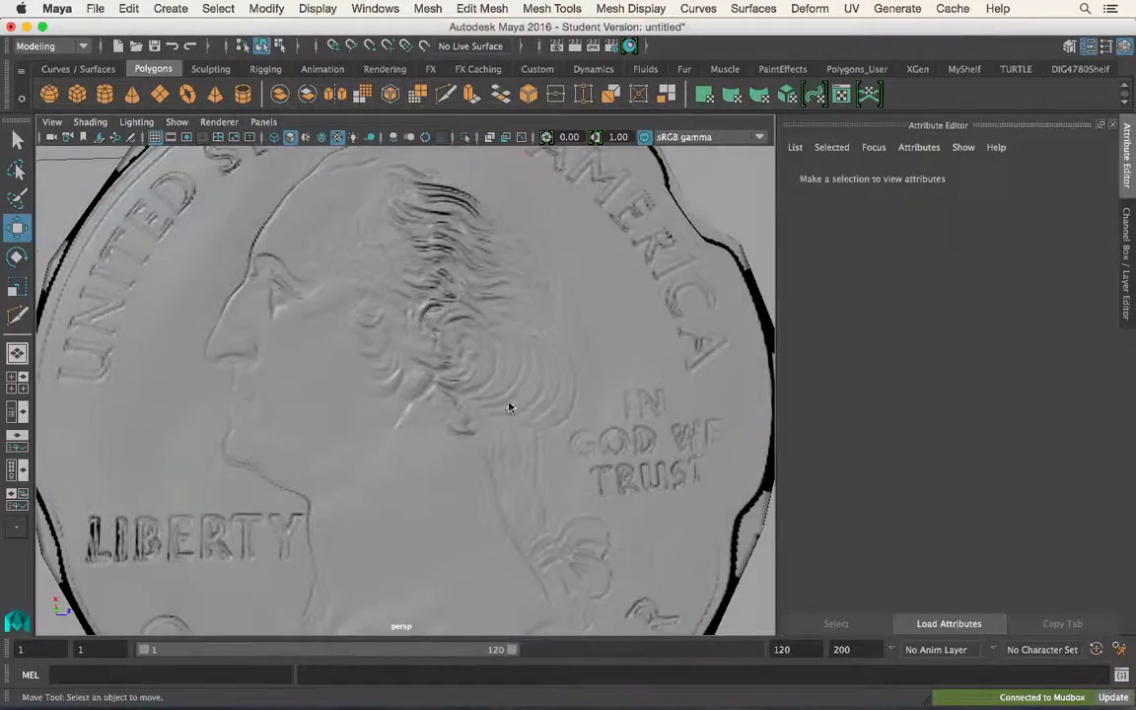
alt+drag(509, 405, 506, 366)
alt+right_drag(507, 365, 135, 245)
alt+drag(481, 406, 485, 454)
alt+right_drag(484, 454, 281, 350)
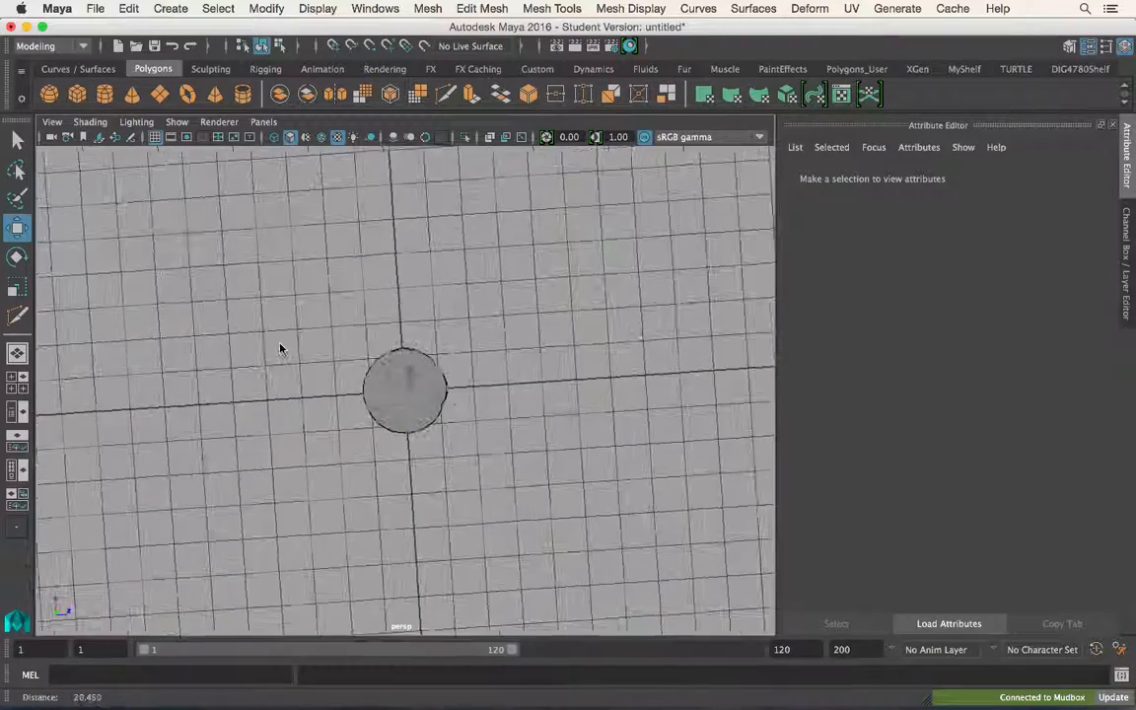
alt+drag(481, 415, 431, 396)
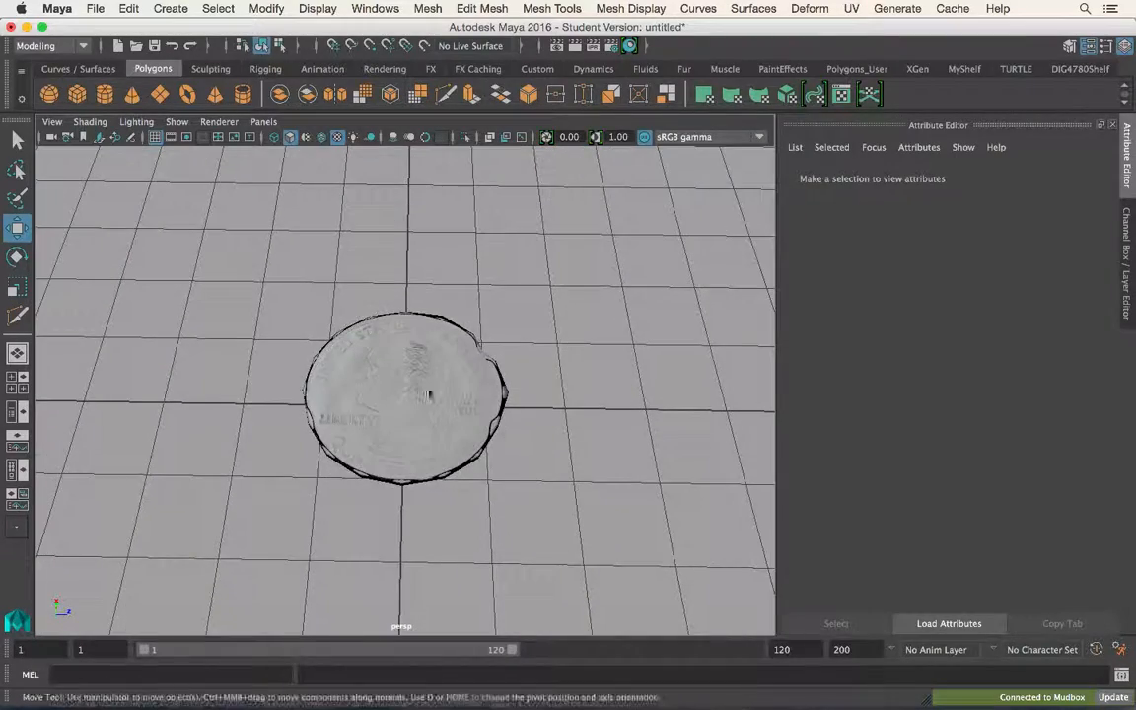
Try a stronger Bump Depth of about 2.1 on the bump2d1 node of the coin's material.
click(431, 396)
click(1085, 421)
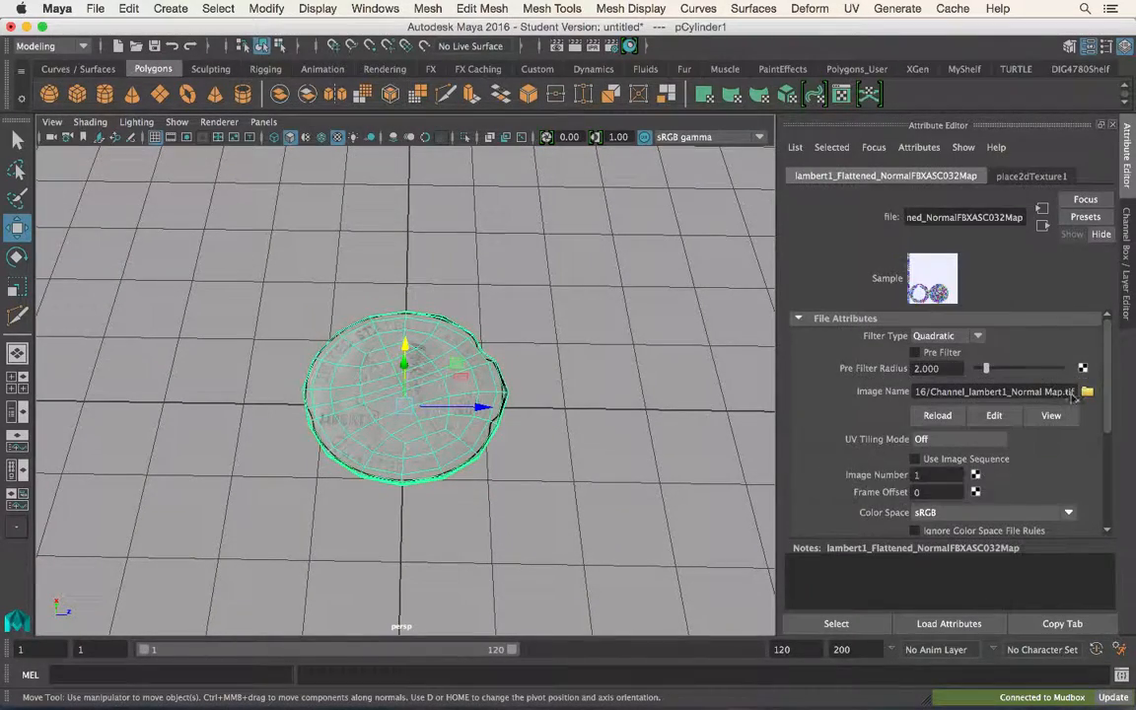
drag(1032, 355, 1039, 355)
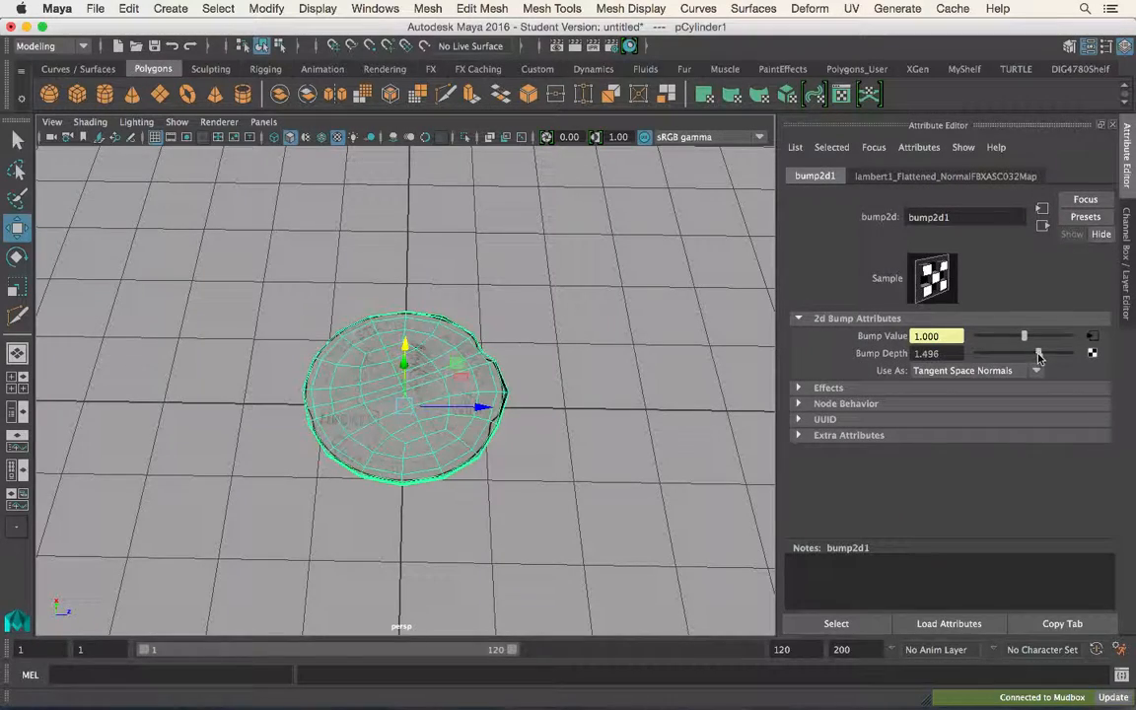
click(555, 355)
alt+drag(555, 355, 436, 380)
Set the Bump Depth of the coin's bump2d1 node to about 0.47 and inspect the relief with the coin deselected.
click(436, 381)
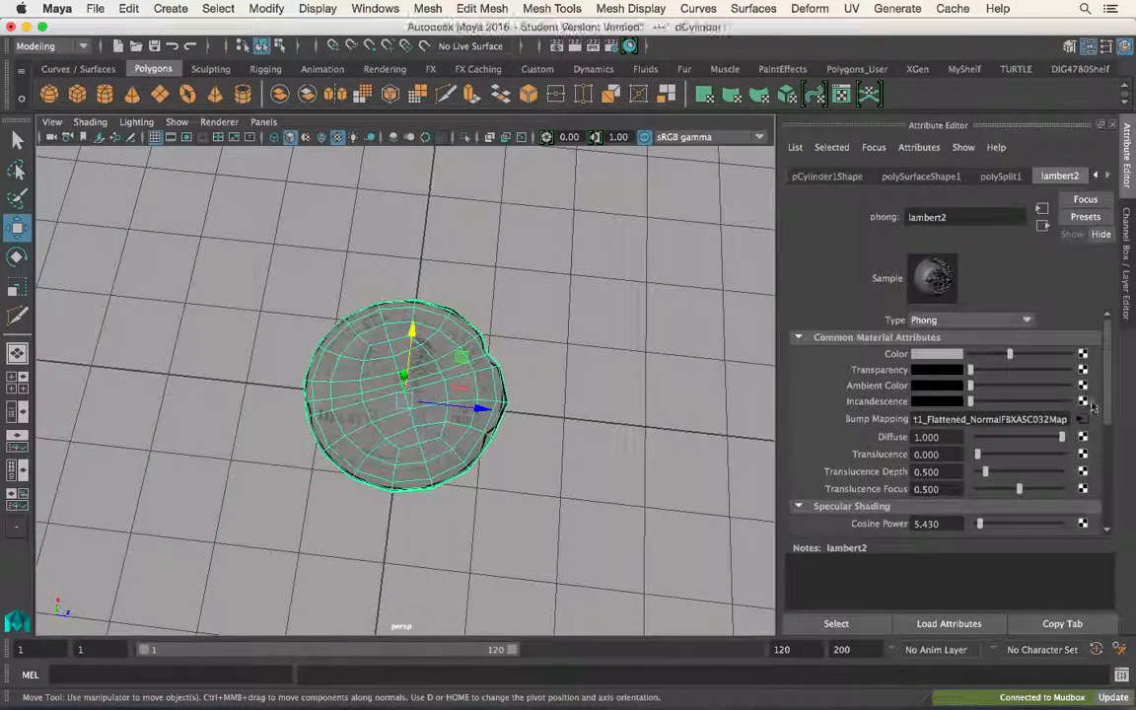
click(1084, 420)
click(1042, 227)
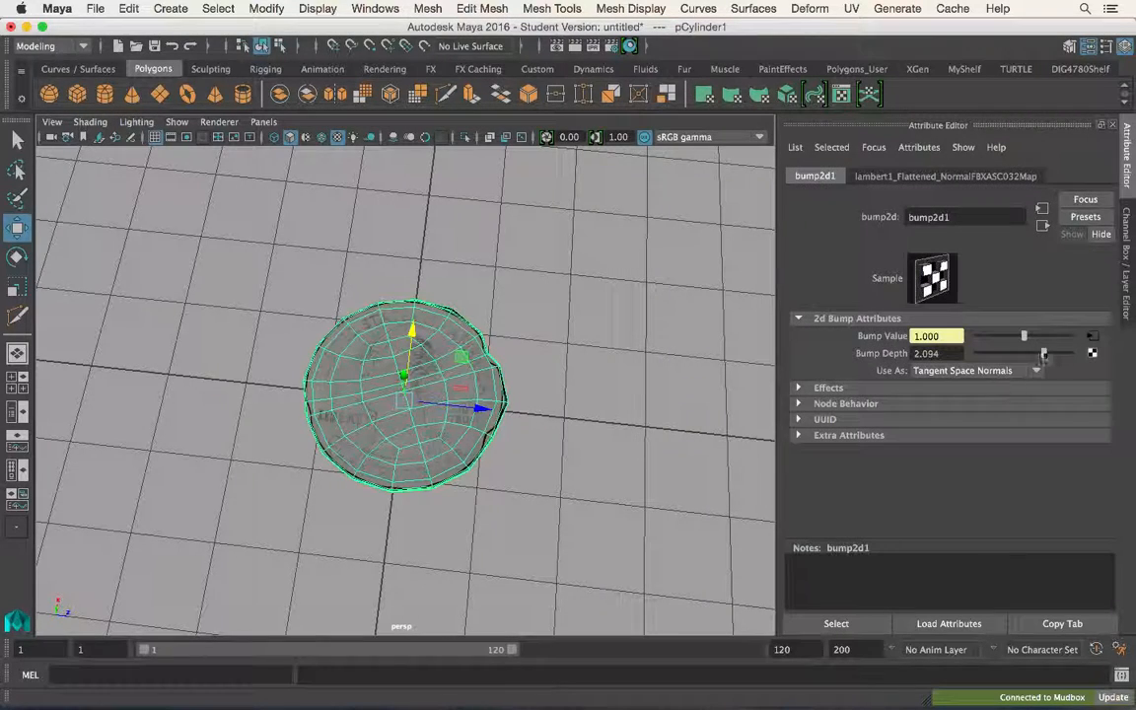
drag(1042, 355, 1028, 355)
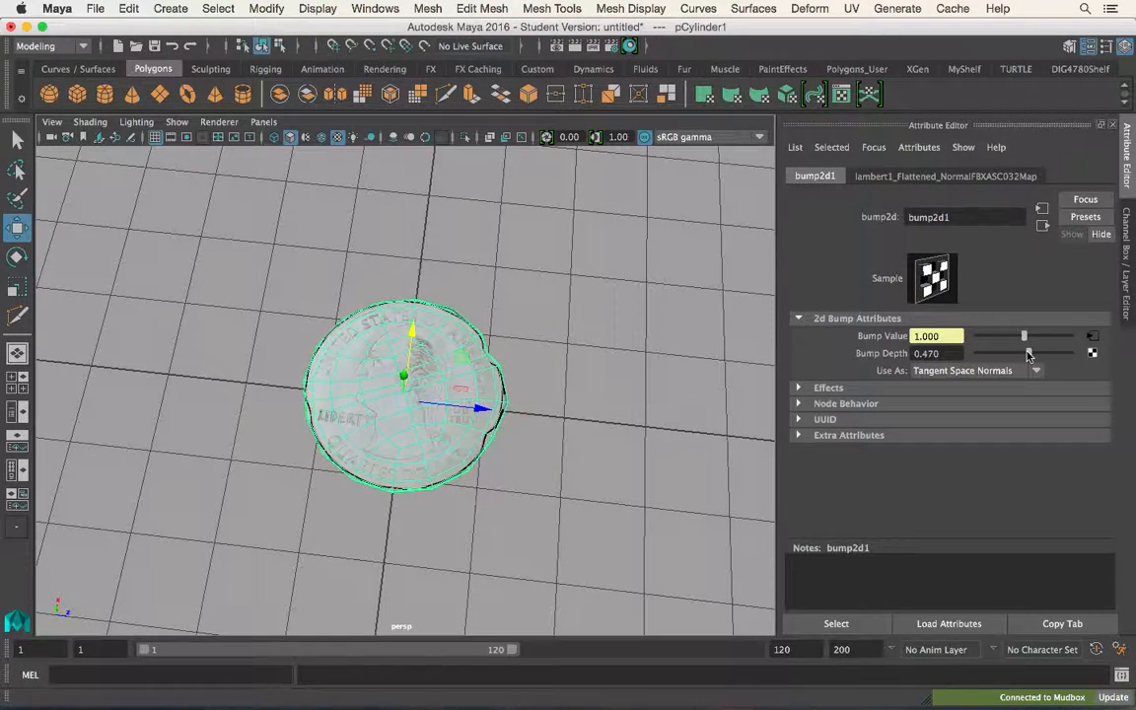
click(543, 396)
alt+drag(541, 398, 589, 446)
scroll(590, 446, up, 6)
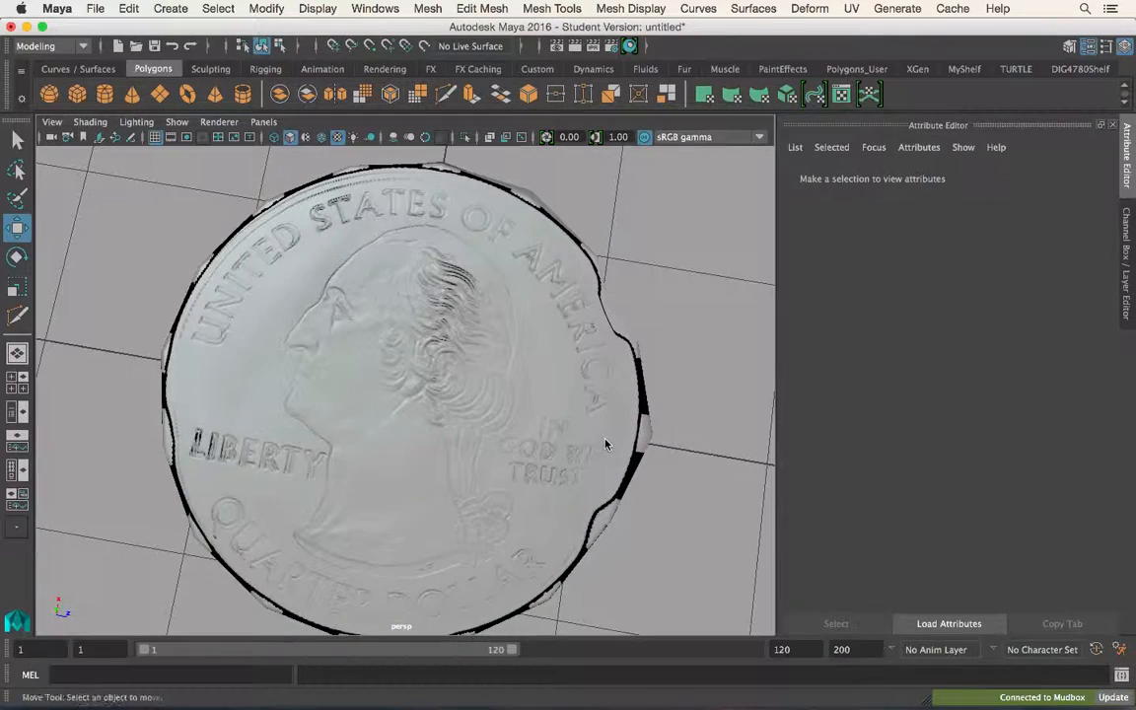
scroll(605, 369, down, 8)
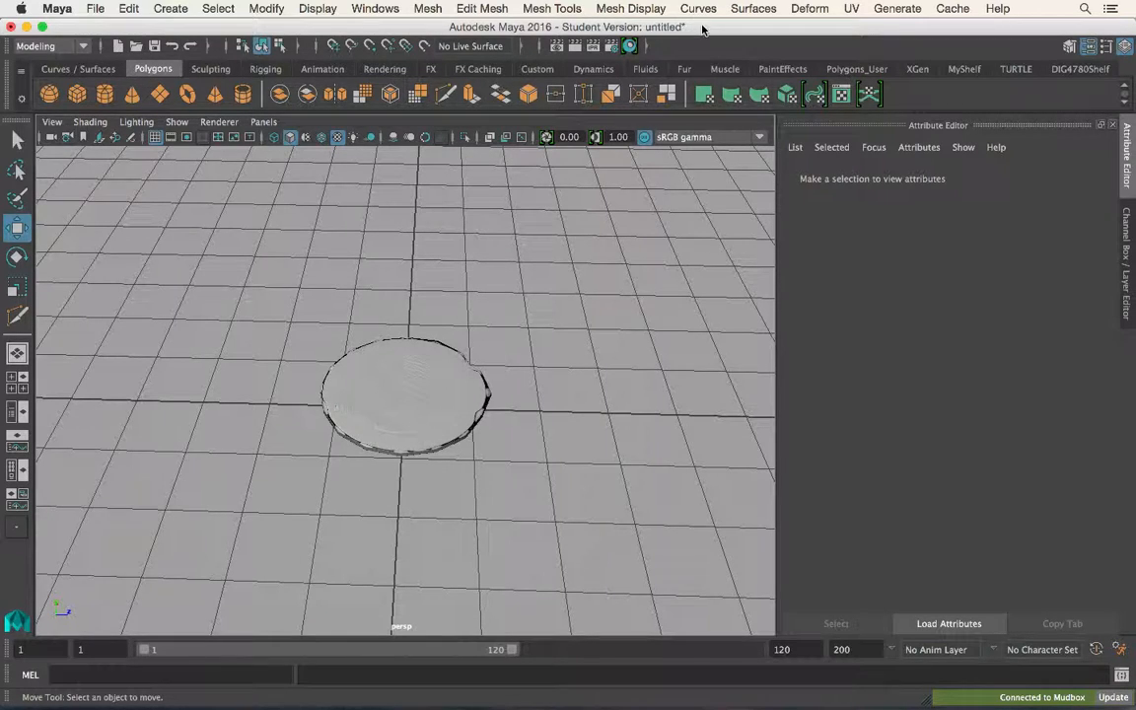
Switch to Mudbox by moving the Maya window aside, and examine the high-resolution sculpted coin for comparison.
drag(702, 31, 698, 116)
drag(588, 24, 587, 81)
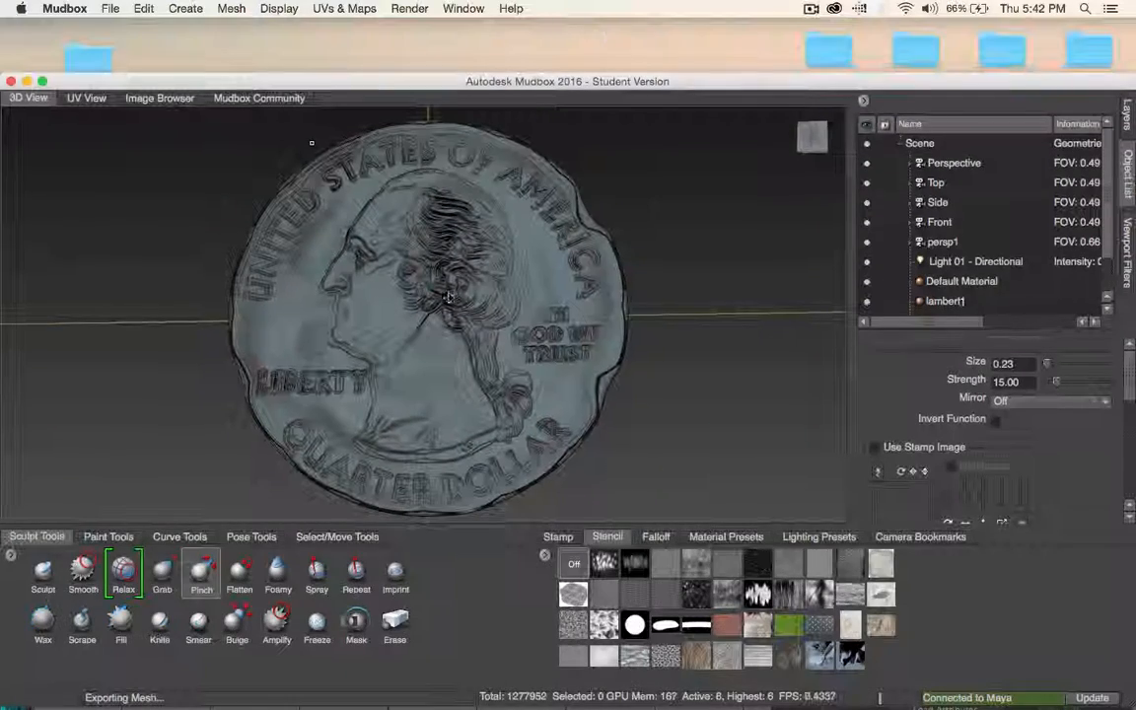
alt+drag(520, 290, 643, 210)
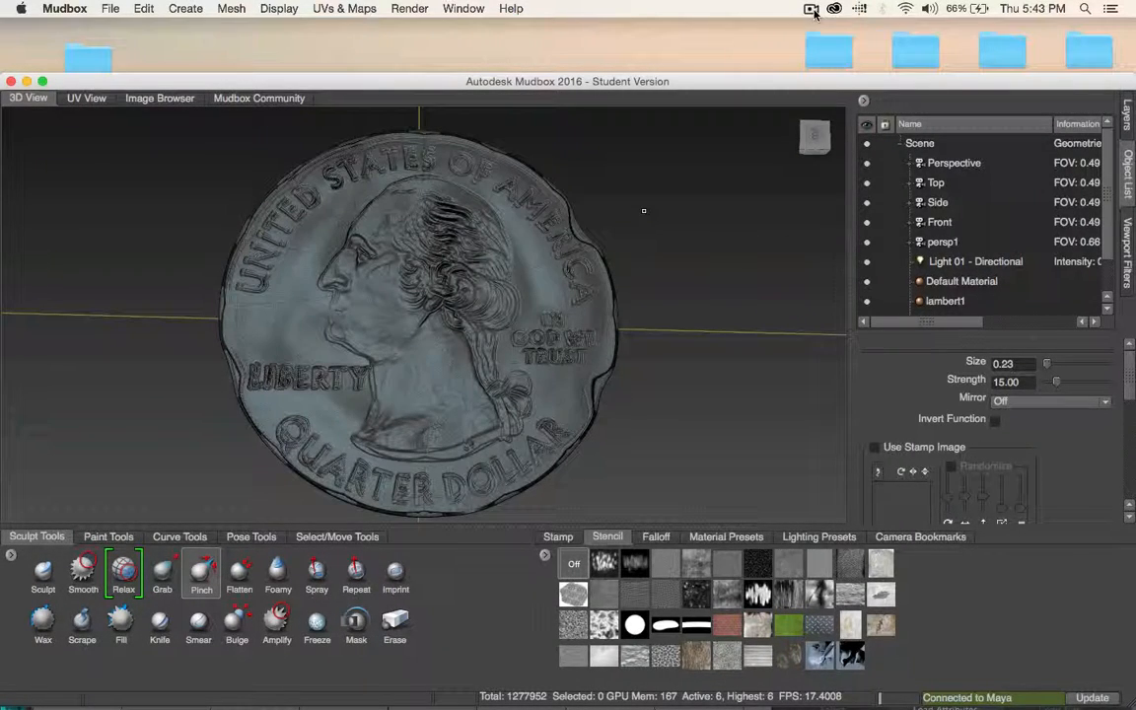